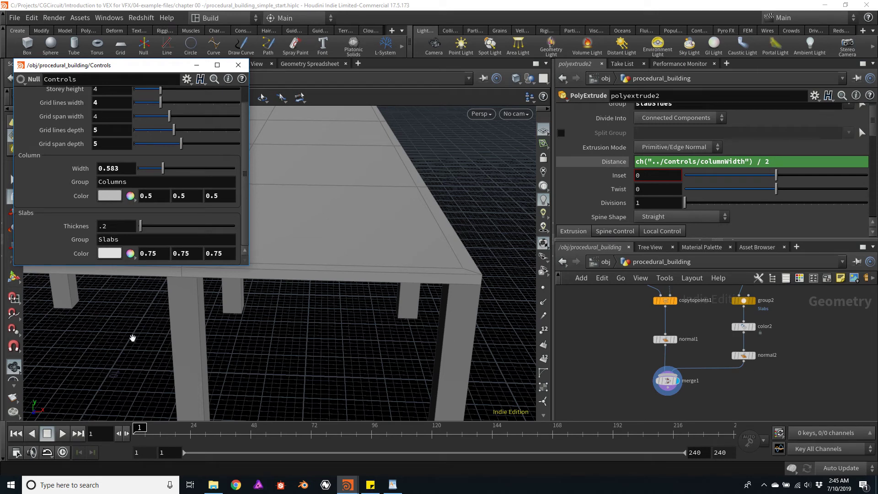
Stretch the floating Controls window downward until the Storeys 6 row is visible
drag(122, 264, 118, 361)
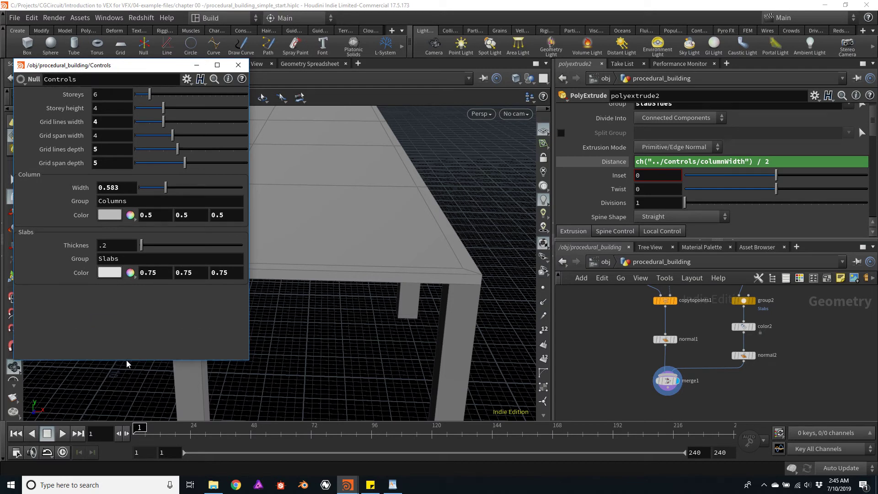
Open Edit Parameter Interface for Controls and add a new folder named Walls
click(187, 79)
click(195, 93)
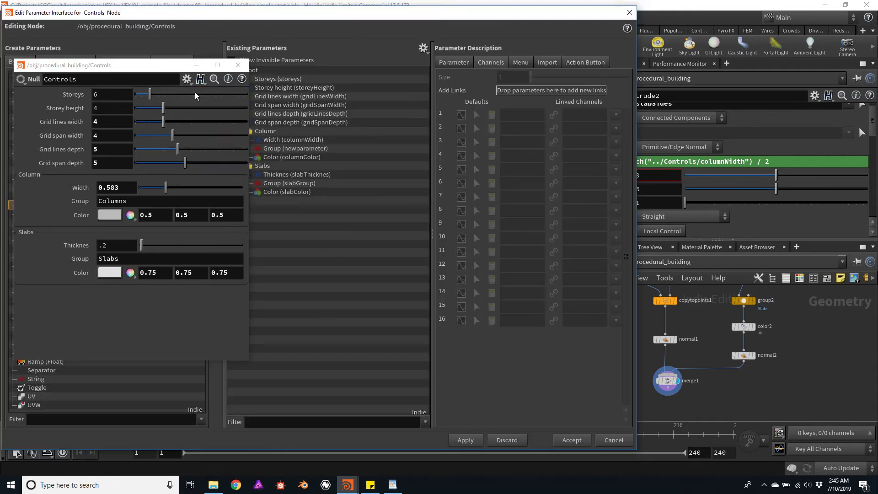
drag(131, 66, 754, 53)
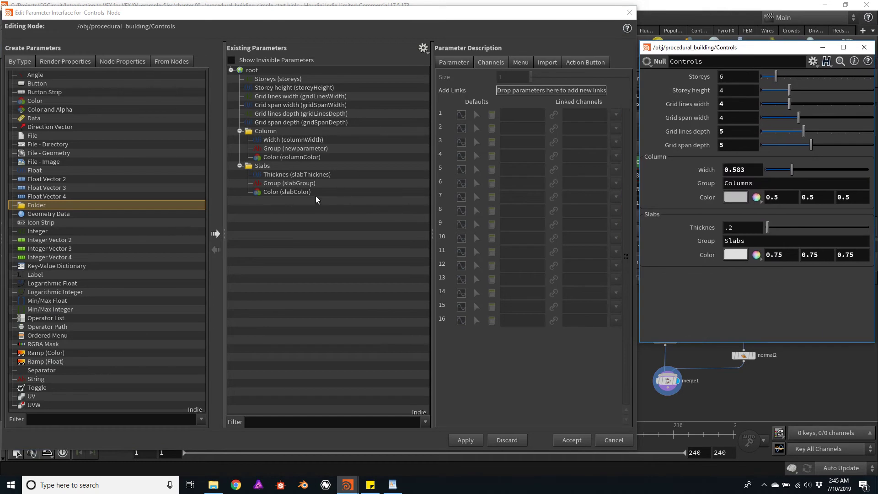
click(216, 233)
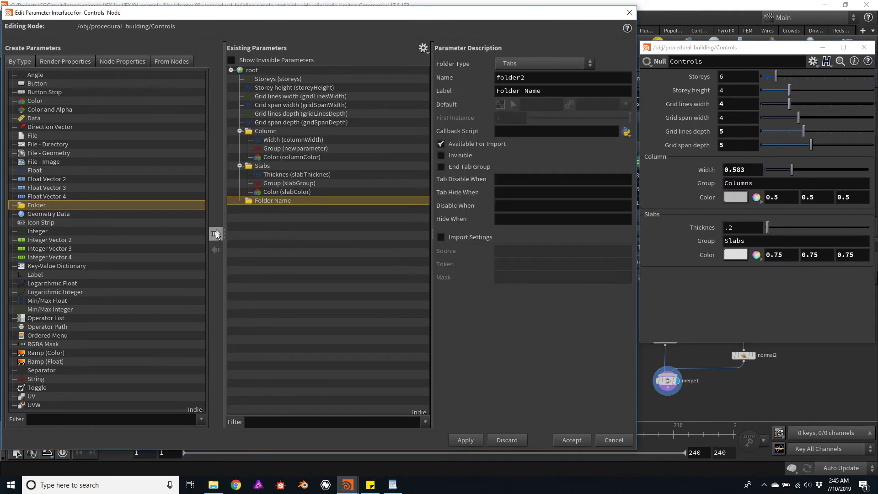
double_click(279, 201)
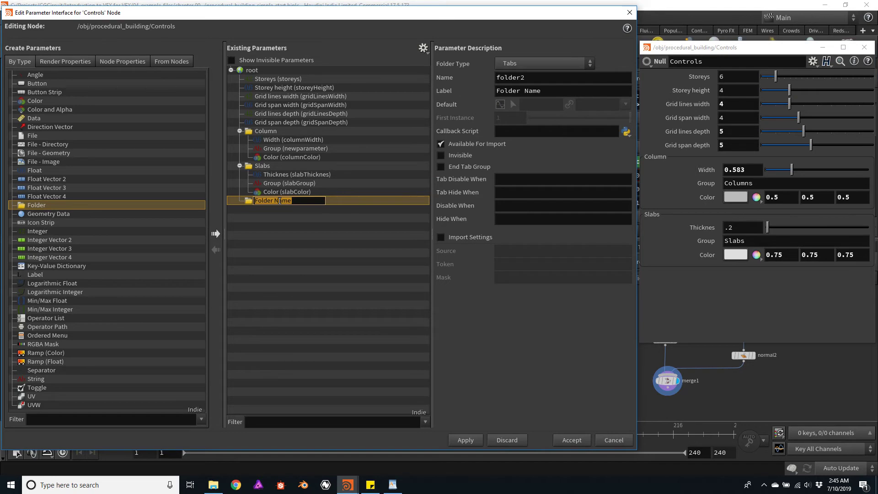
text(Walls)
key(Return)
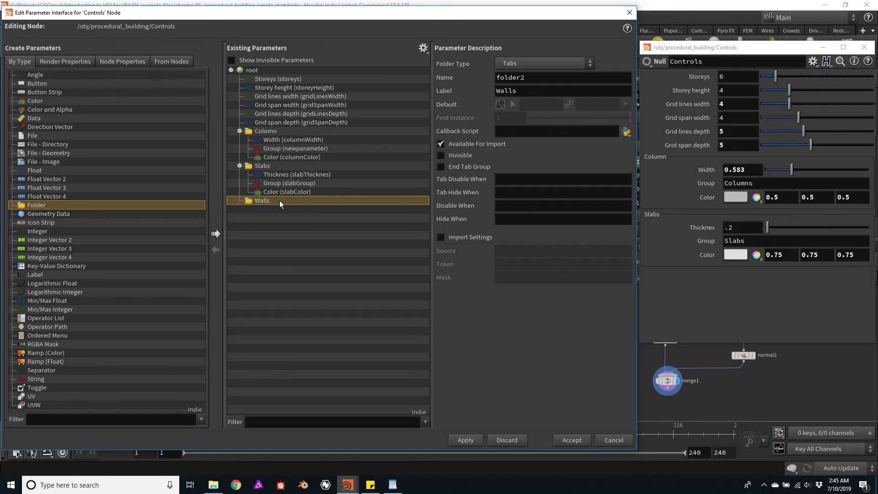
Copy the column Width into Walls as Thickness, then move Walls above Slabs
click(287, 141)
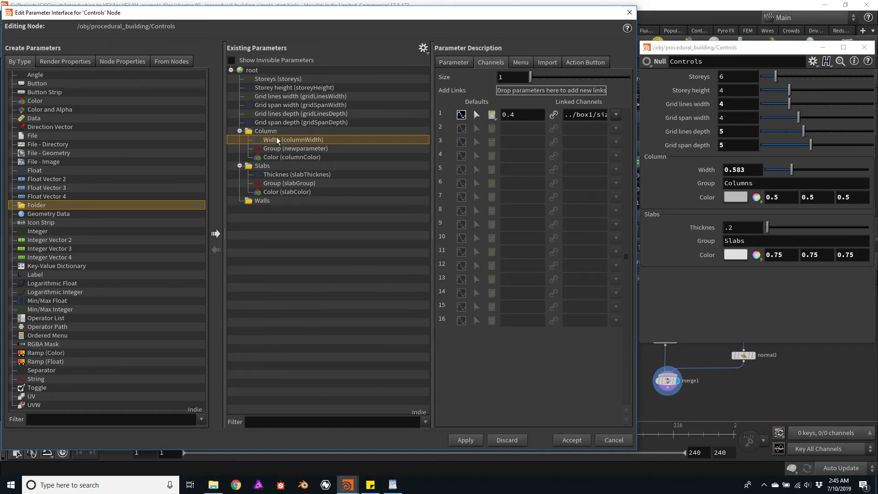
ctrl+drag(276, 142, 267, 211)
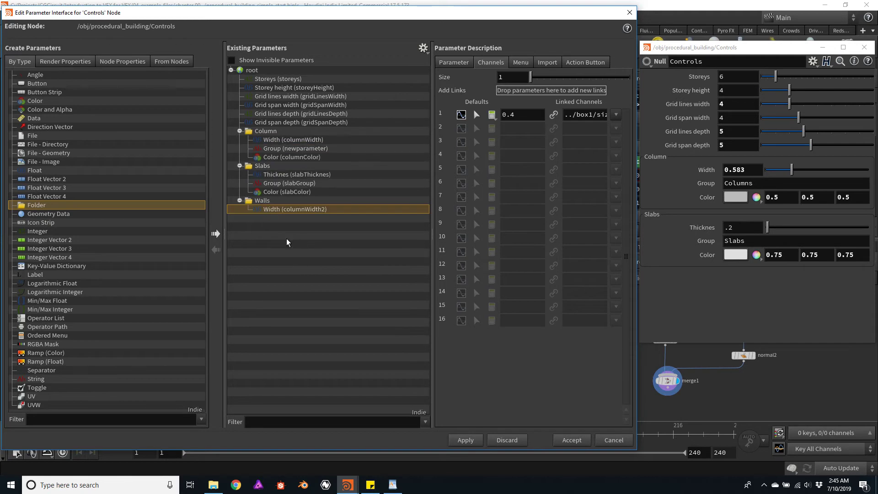
double_click(274, 209)
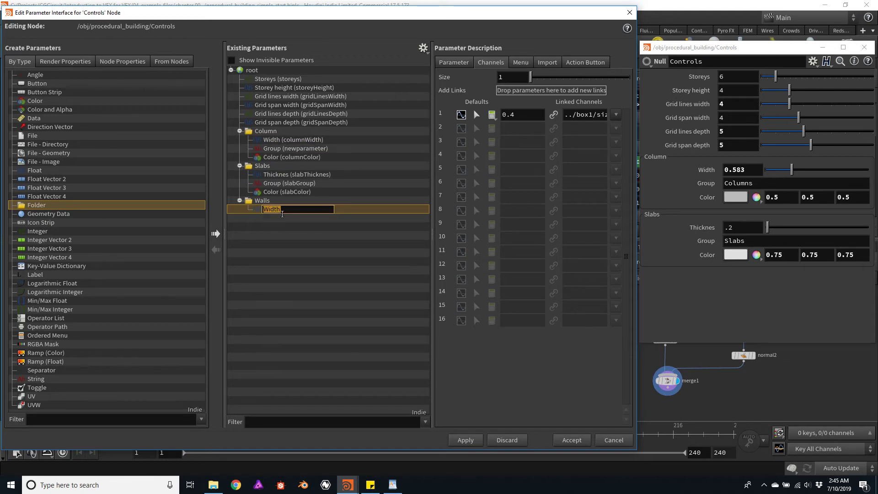
text(Thickness)
key(Return)
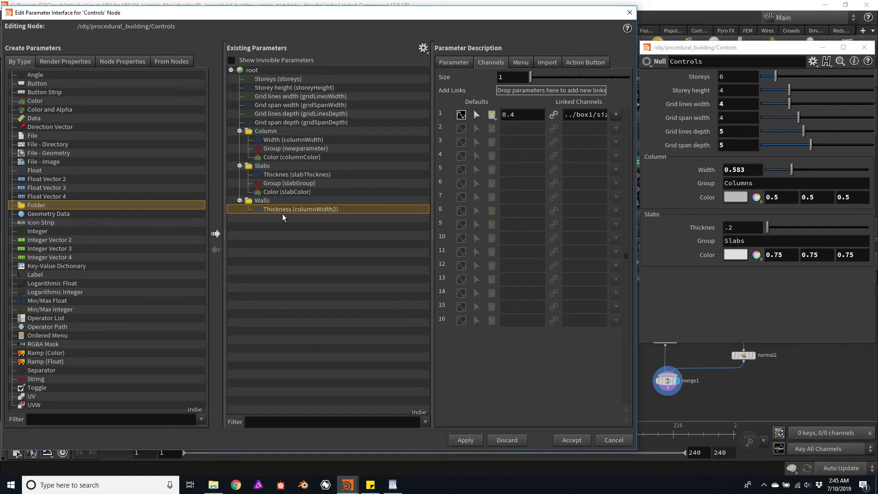
click(255, 202)
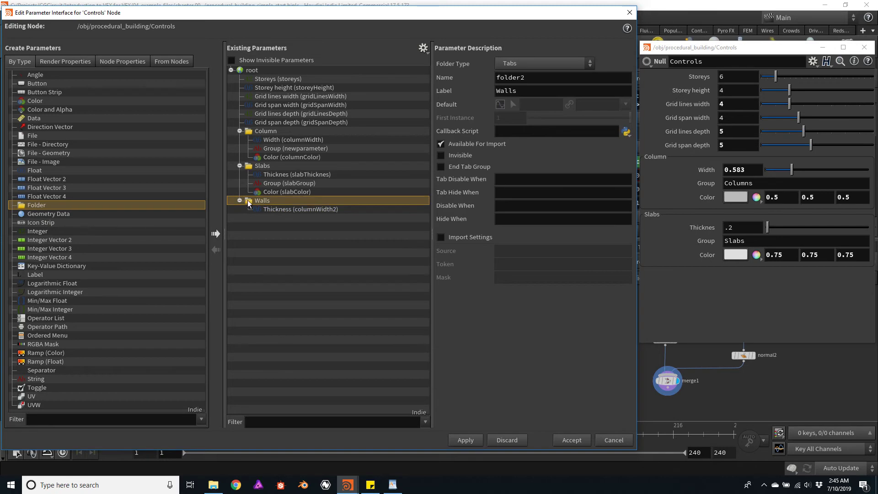
drag(251, 204, 267, 166)
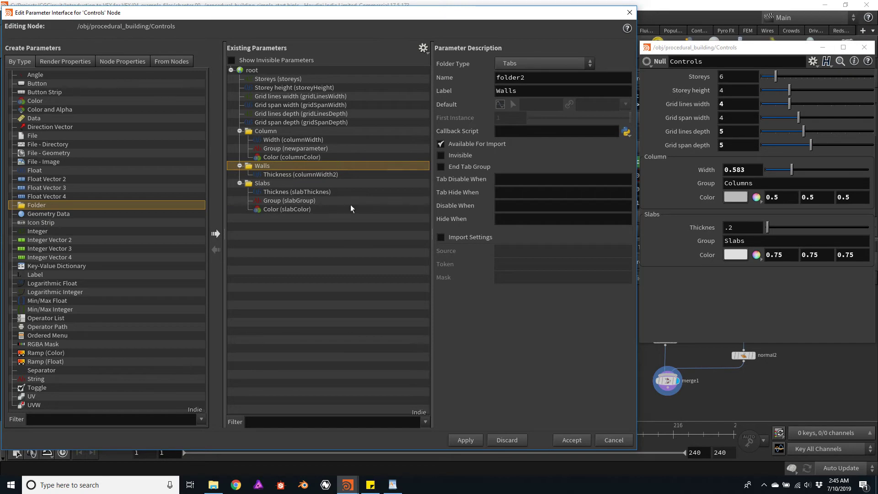
Correct the slab parameter's label to Thickness and its name to slabThickness
click(280, 192)
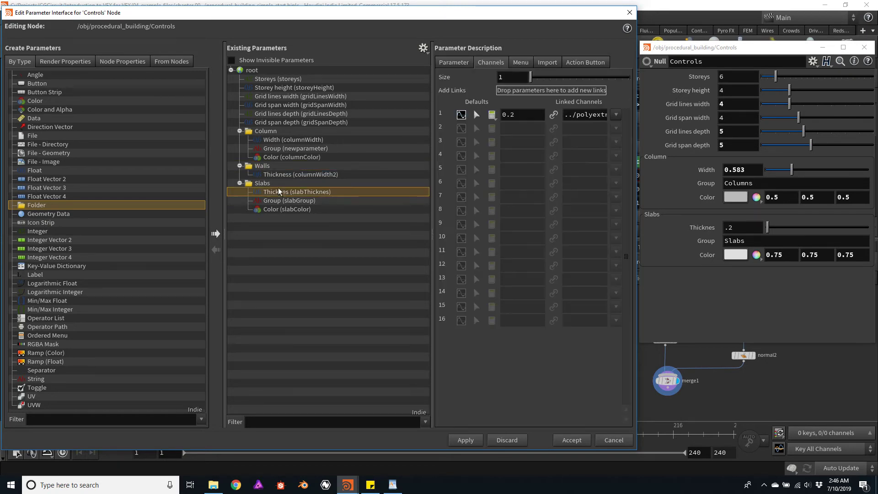
click(452, 63)
click(535, 92)
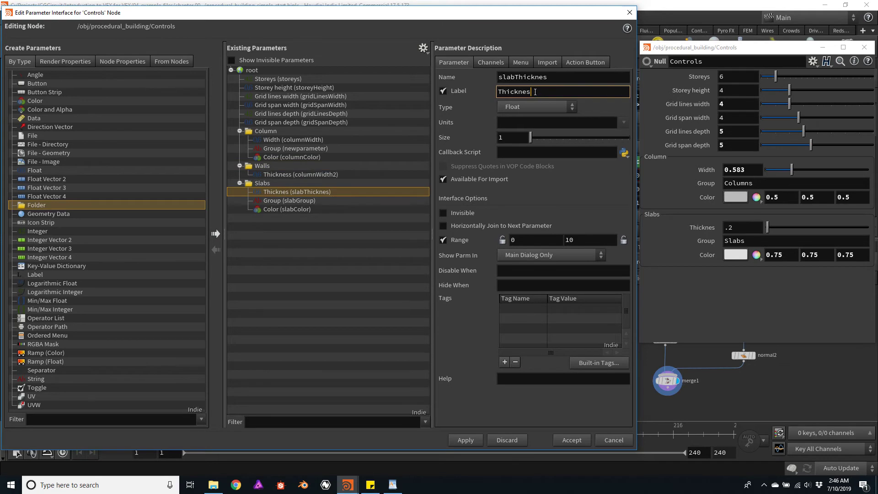
text(s)
click(564, 78)
text(s)
key(Return)
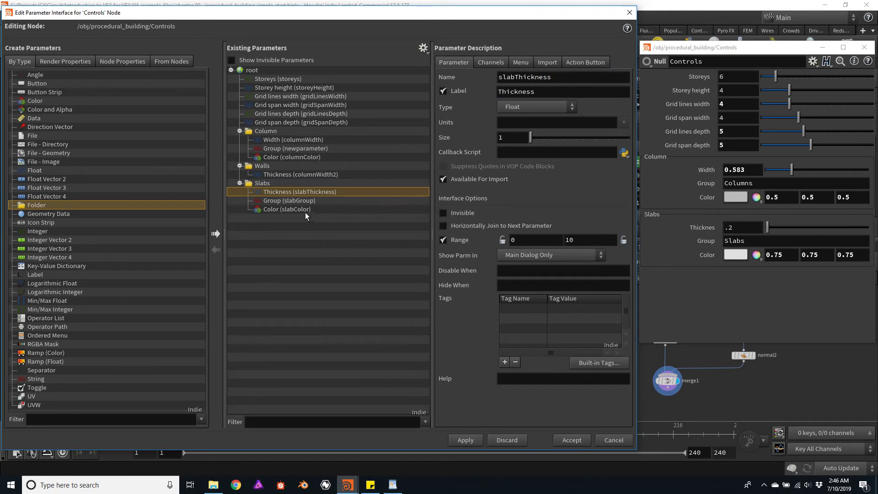
Check the Walls Thickness channel settings: default 0.4, range 0.1–2
click(263, 166)
click(288, 174)
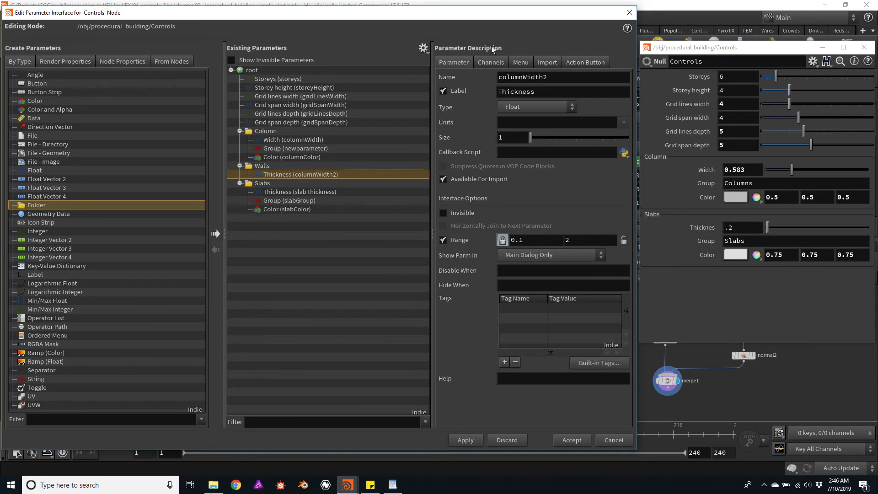
click(490, 61)
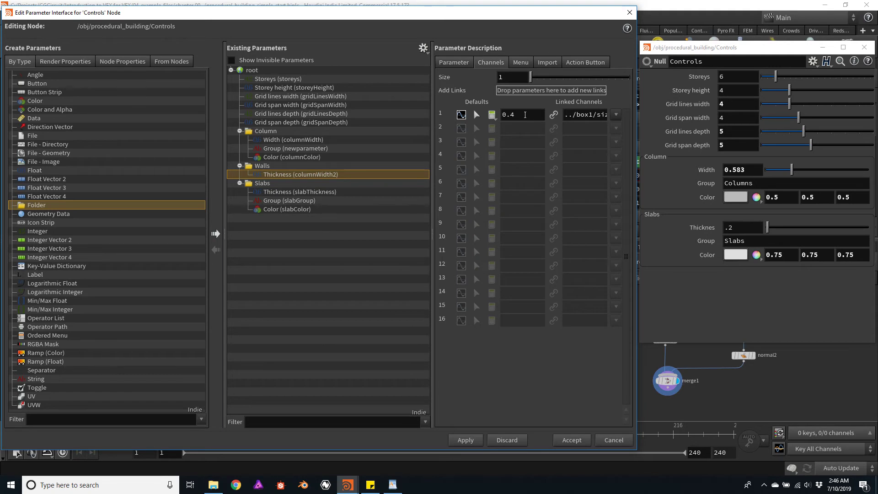
Copy the column Group parameter into Walls with default Walls and name wallsGroup
click(282, 151)
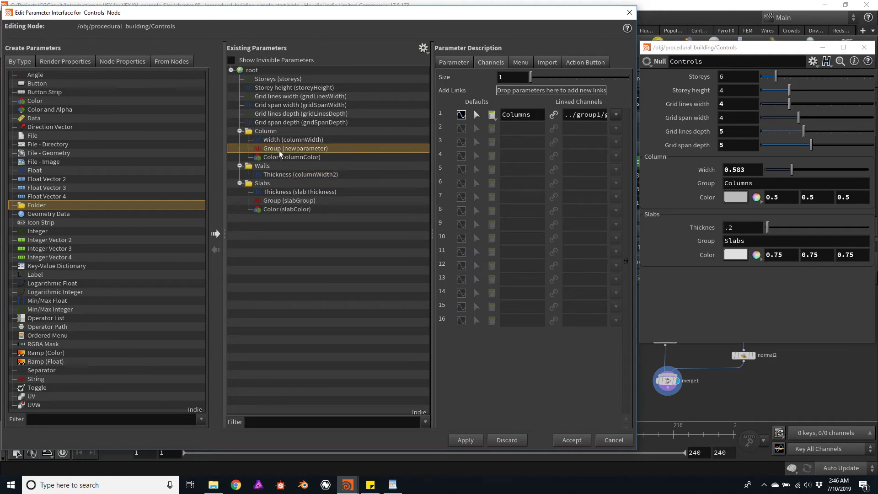
ctrl+drag(280, 154, 272, 182)
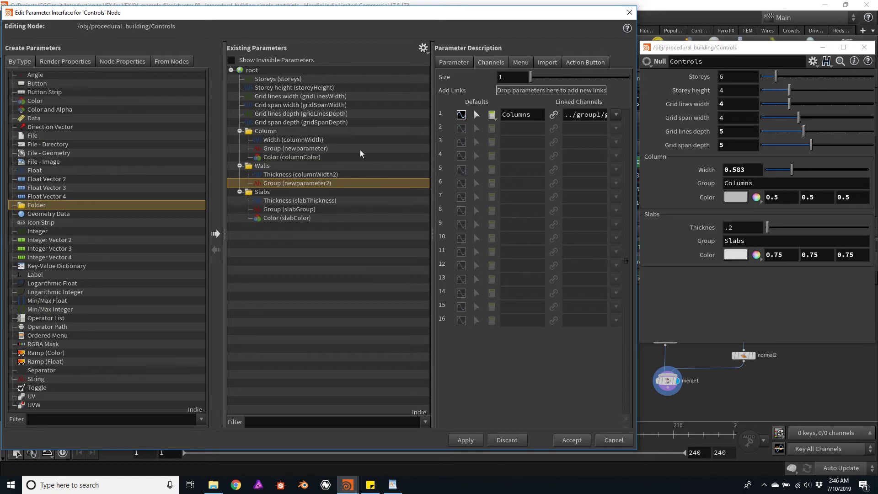
double_click(530, 116)
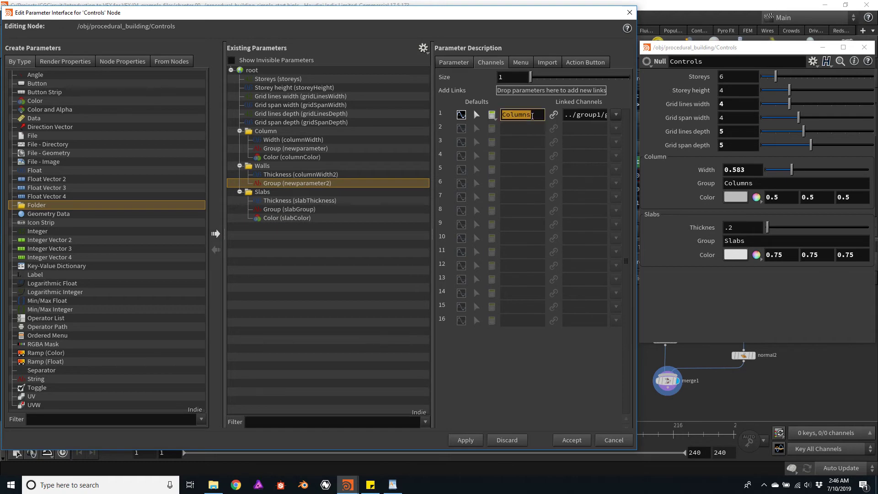
text(Walls)
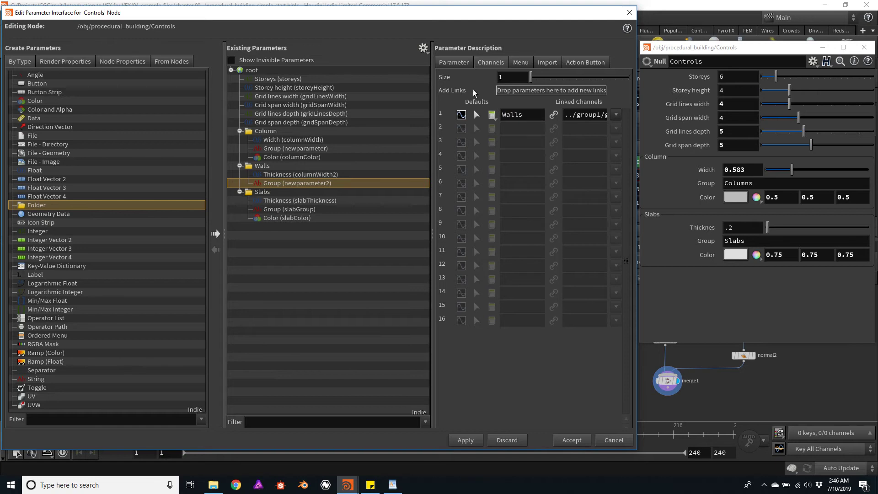
click(453, 62)
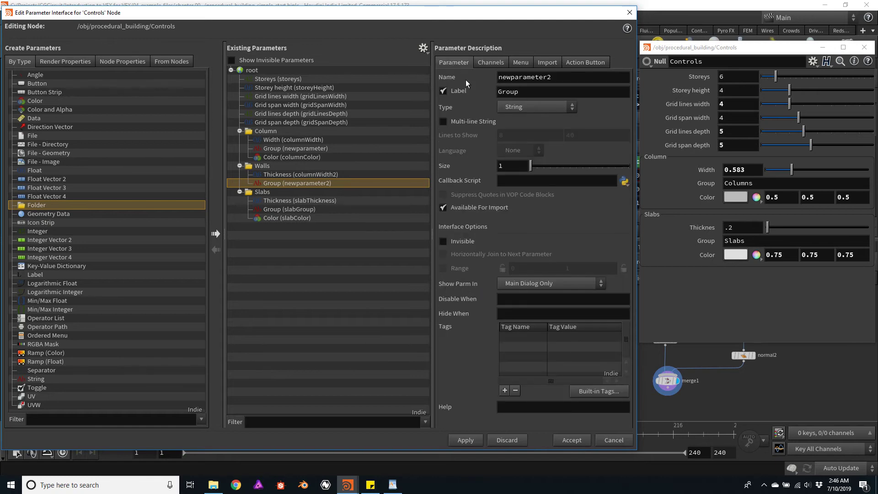
double_click(563, 78)
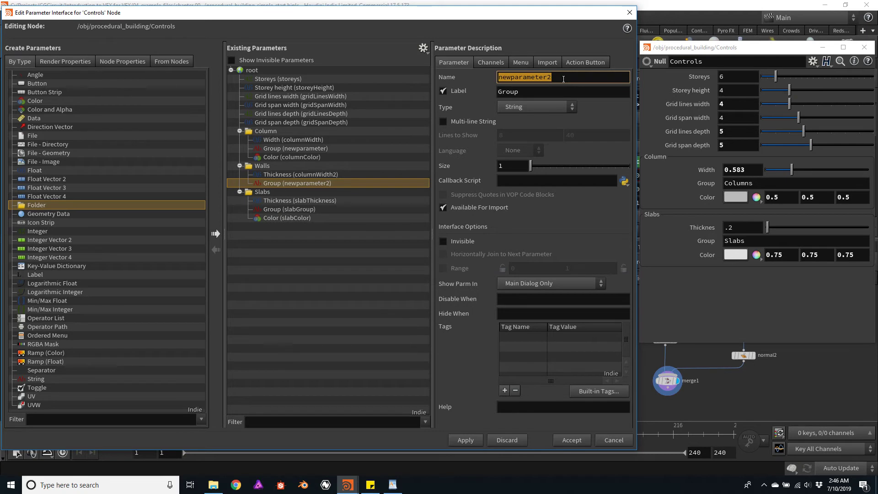
text(wall)
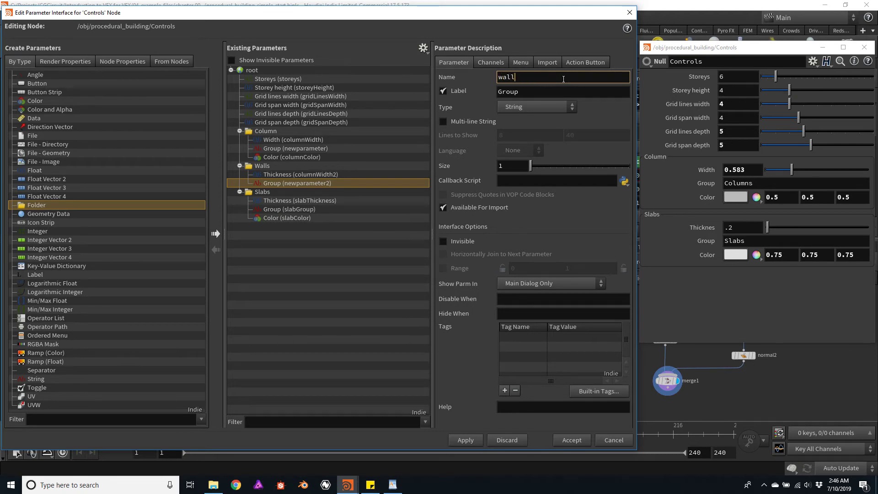
text(sGroup)
key(Return)
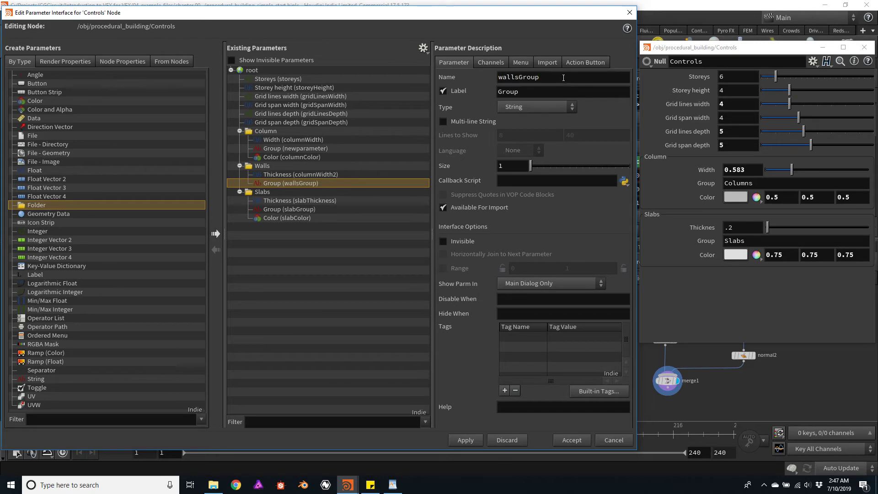
Rename the column Group parameter's name to columnGroup
click(276, 149)
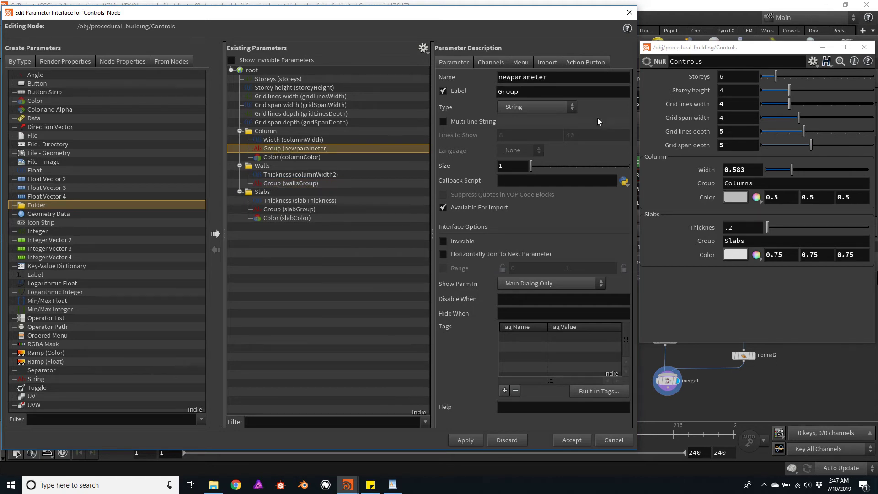
double_click(565, 79)
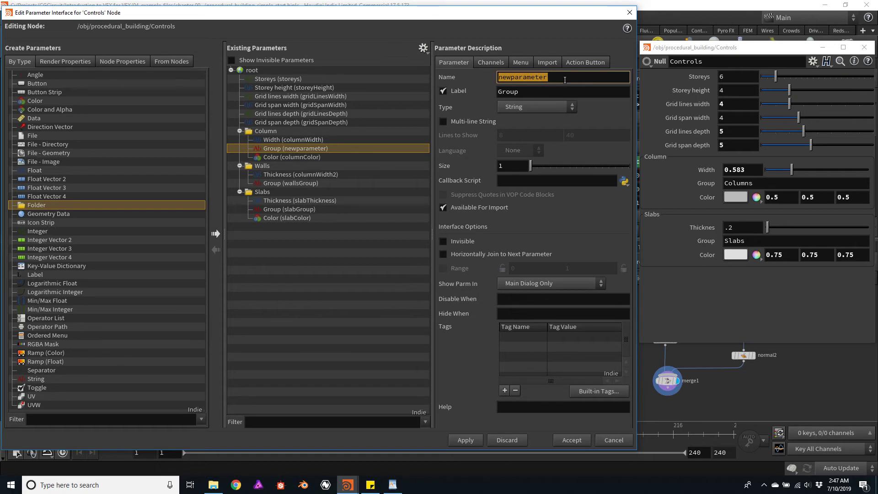
text(colu)
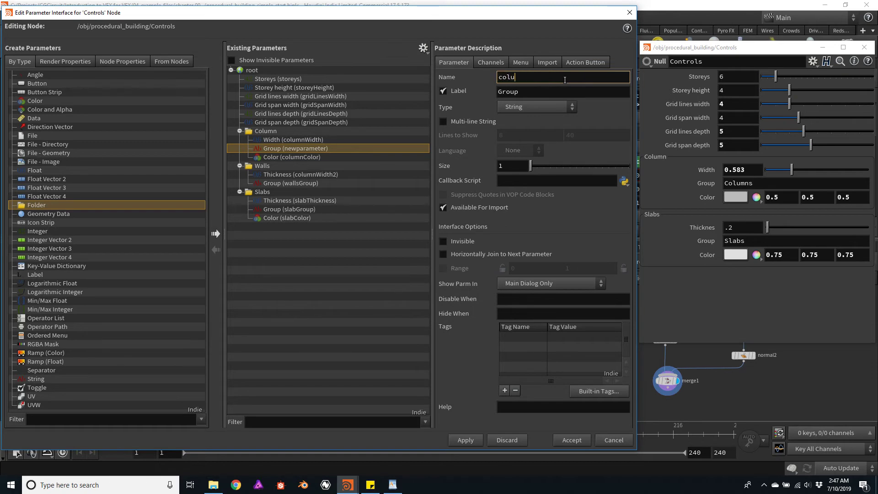
text(mnGroup)
key(Return)
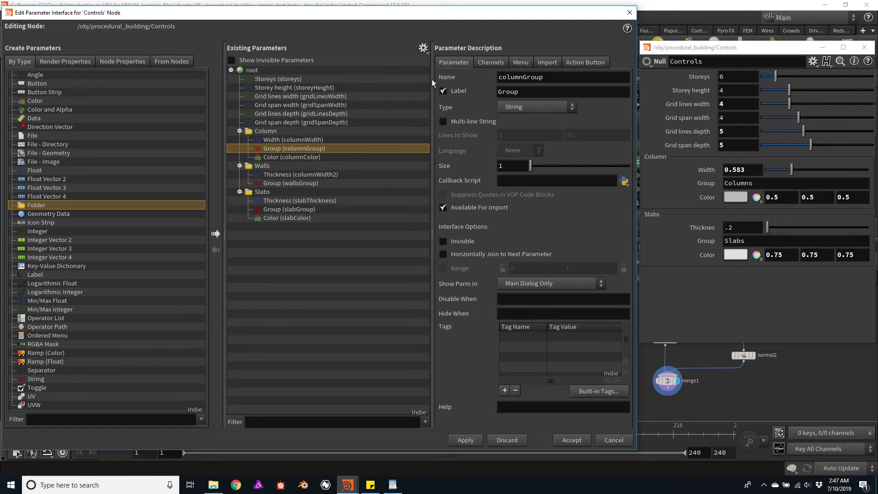
Duplicate the column Color parameter into the Walls folder and rename it wallsColor
click(299, 174)
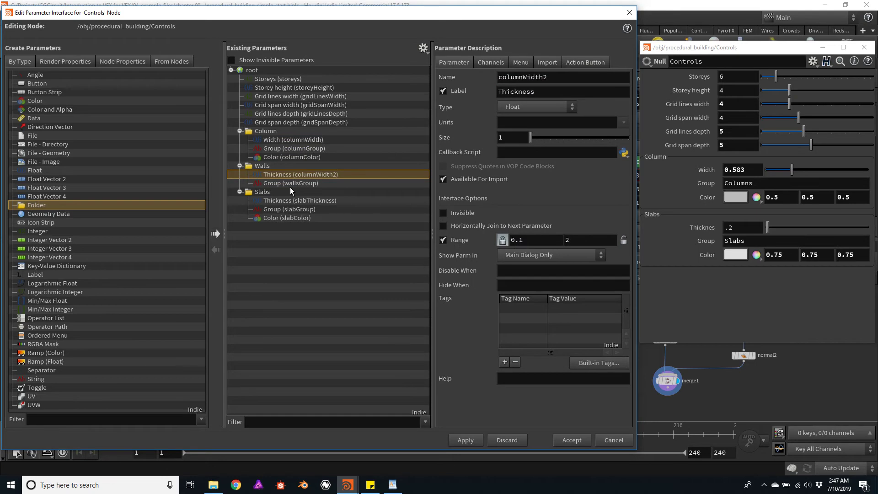
click(291, 184)
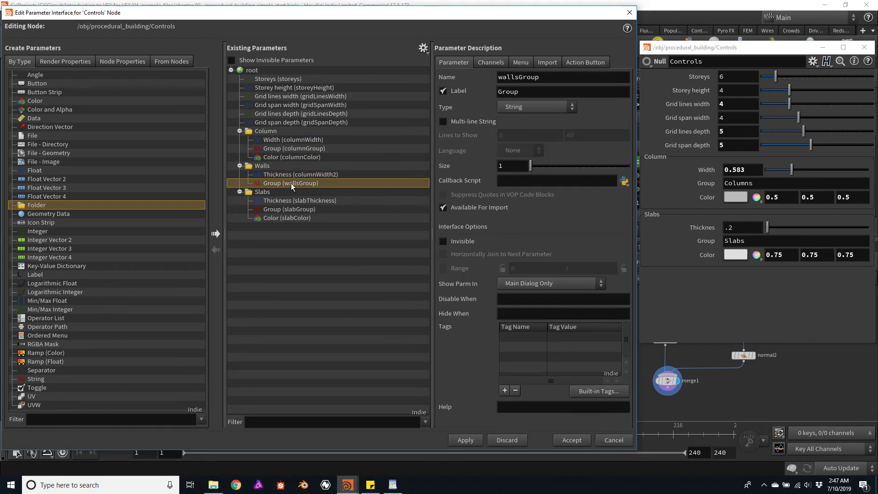
click(278, 157)
key(ctrl+c)
key(ctrl+v)
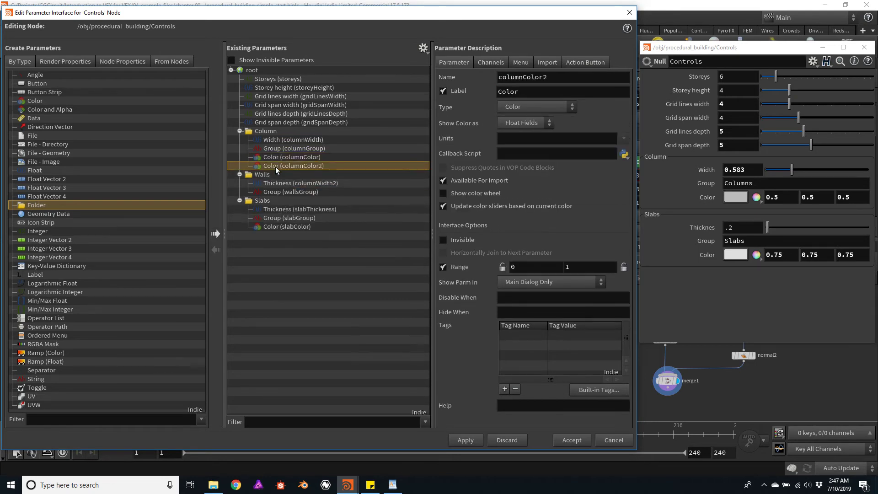
drag(275, 166, 270, 196)
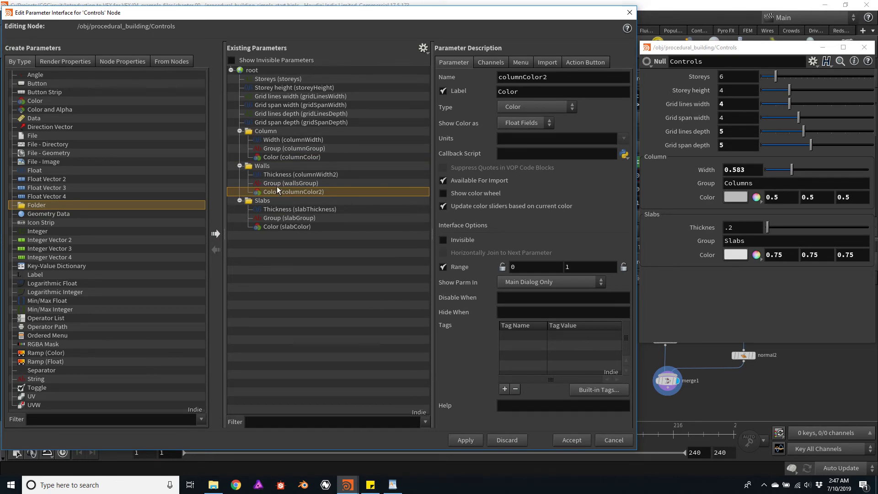
double_click(575, 78)
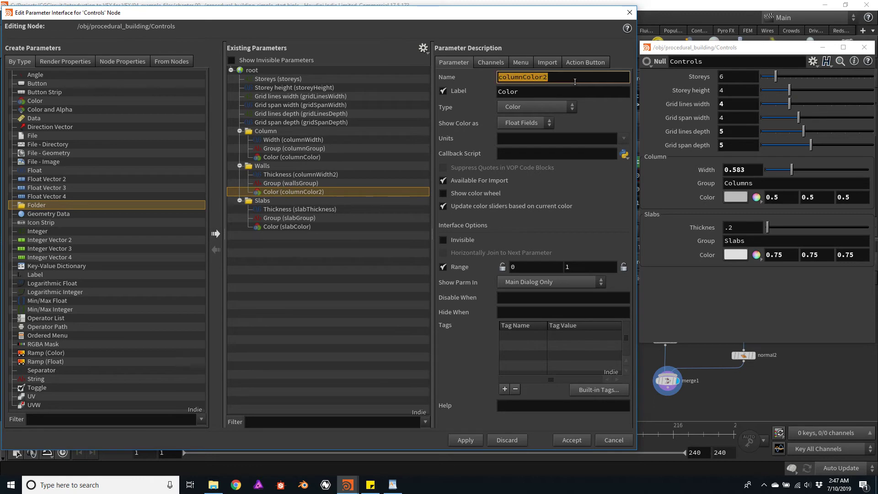
text(w)
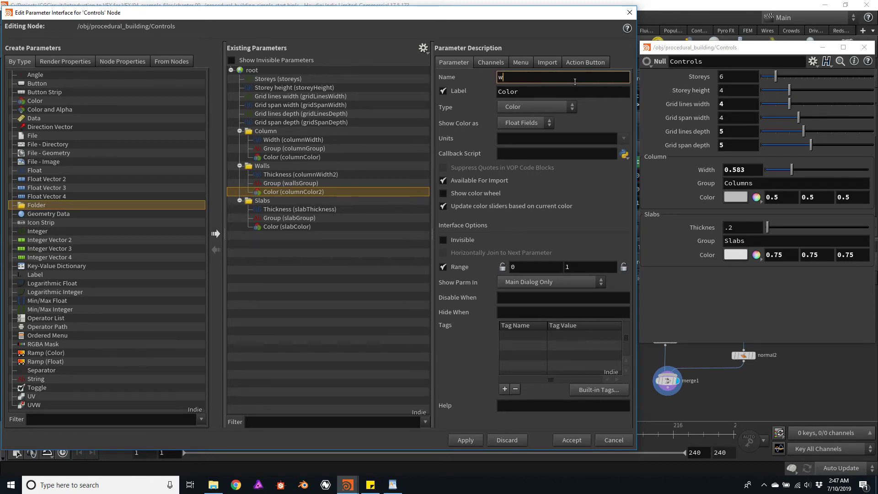
text(allsColor)
Accept the interface edits and move the Controls window back to the left
click(577, 439)
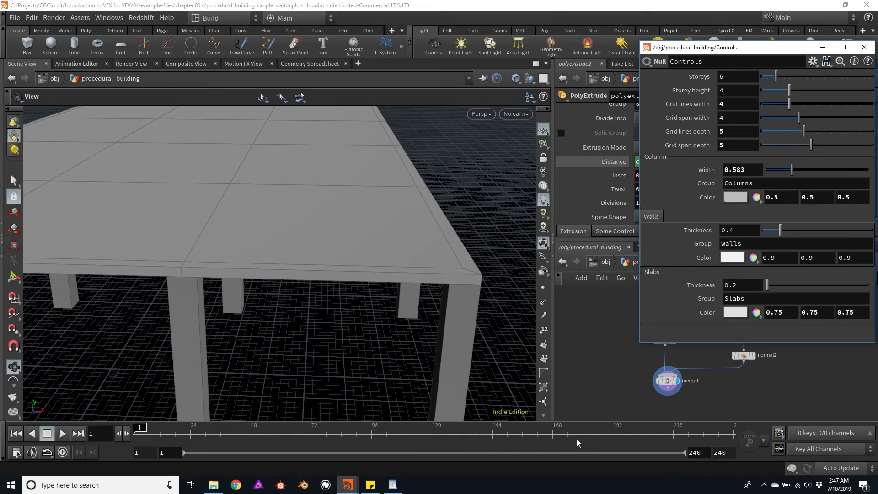
drag(778, 51, 159, 53)
scroll(397, 215, down, 3)
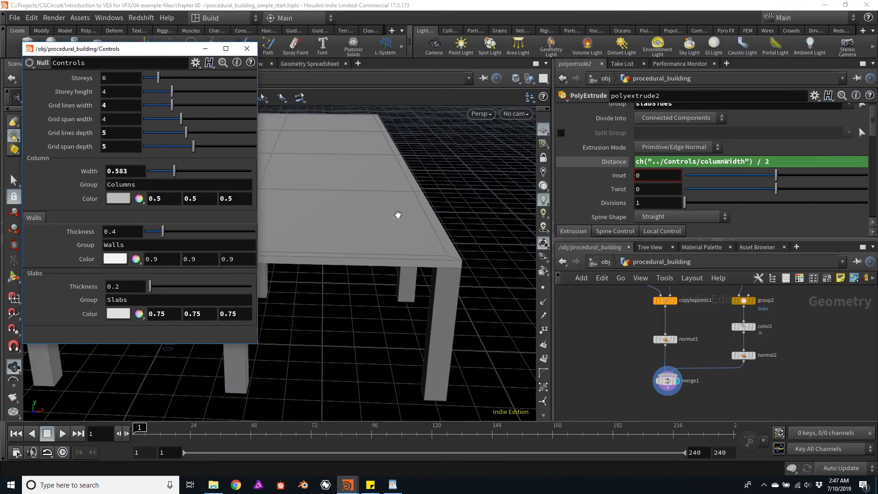
drag(388, 215, 408, 215)
Frame the node network and tidy the building nodes' layout
key(h)
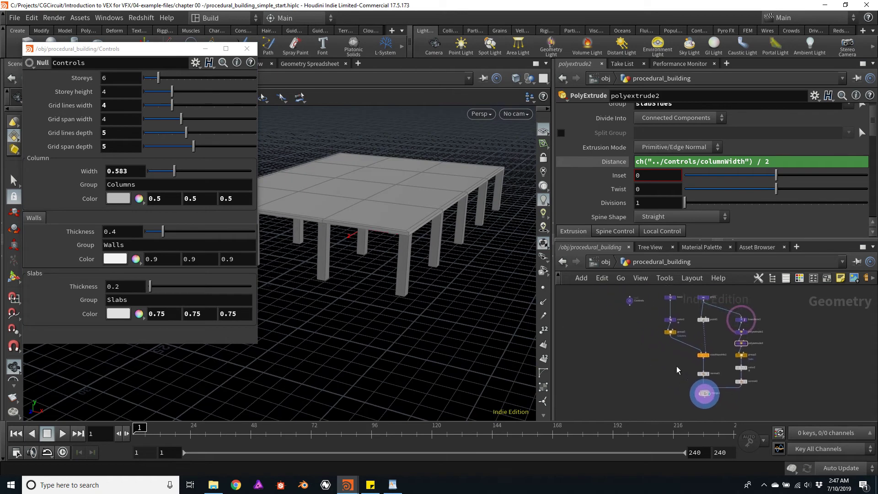
scroll(691, 325, up, 2)
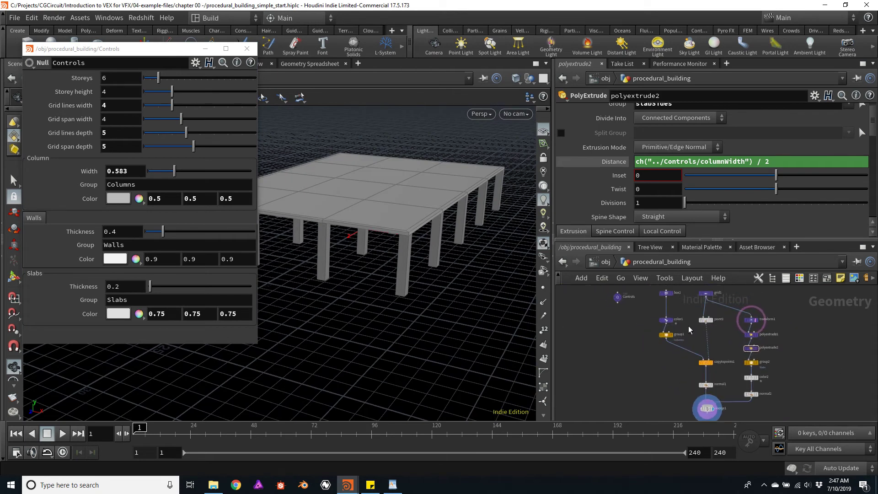
drag(647, 316, 807, 421)
middle_drag(740, 348, 749, 369)
drag(714, 324, 716, 326)
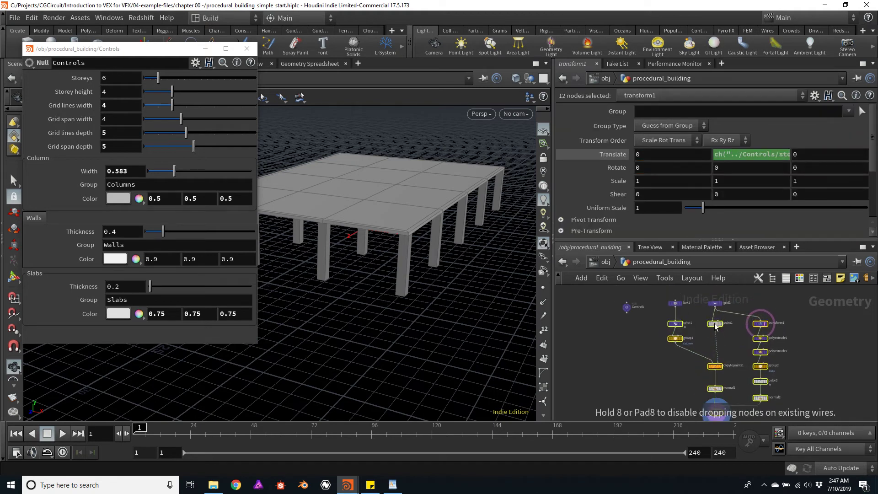
click(662, 372)
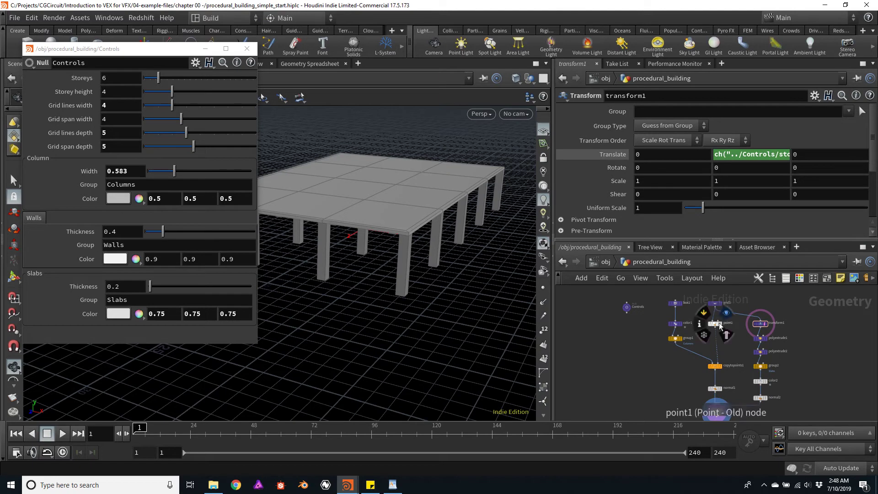
Display grid1 alone in wireframe and hide the viewport's background reference grid
scroll(714, 306, up, 3)
click(715, 308)
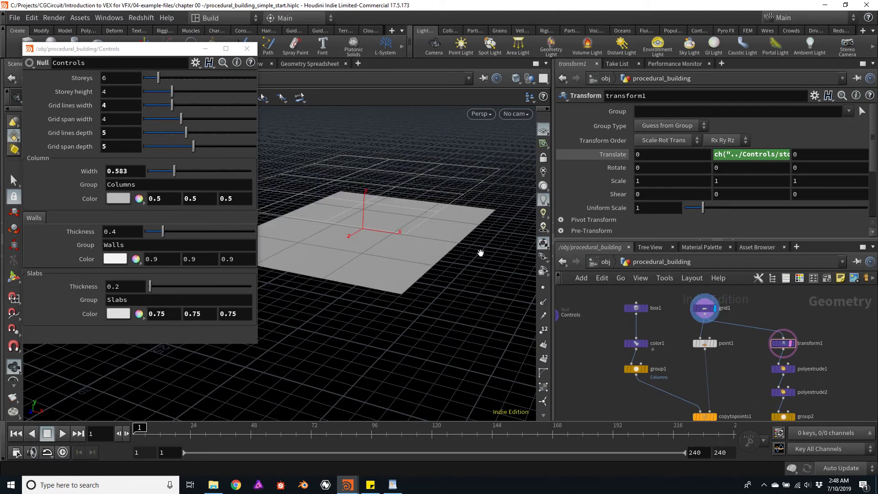
key(w)
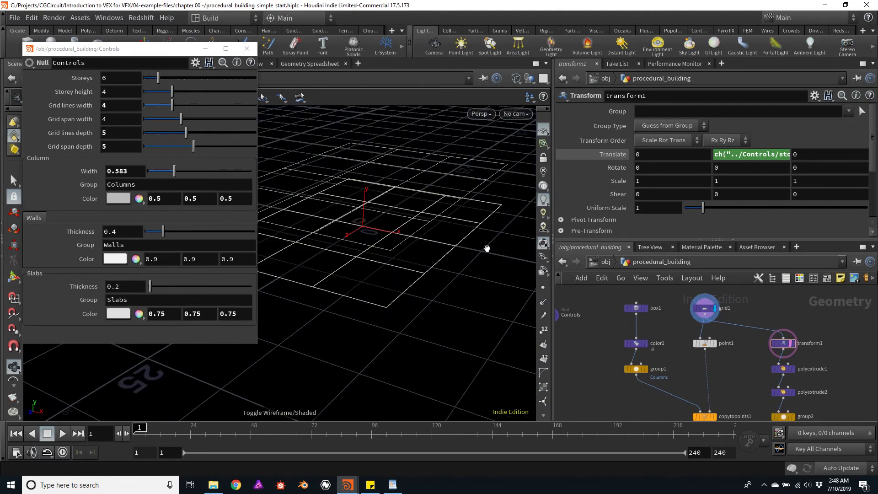
key(h)
mouse_move(791, 346)
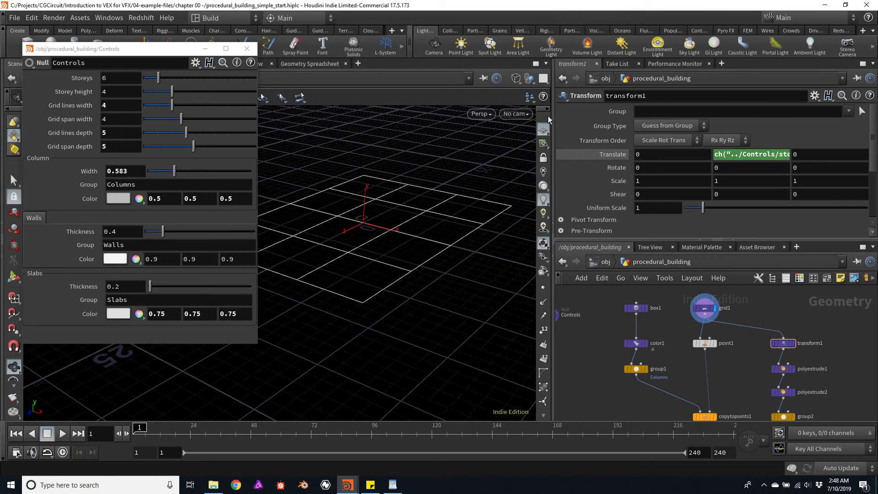
click(543, 132)
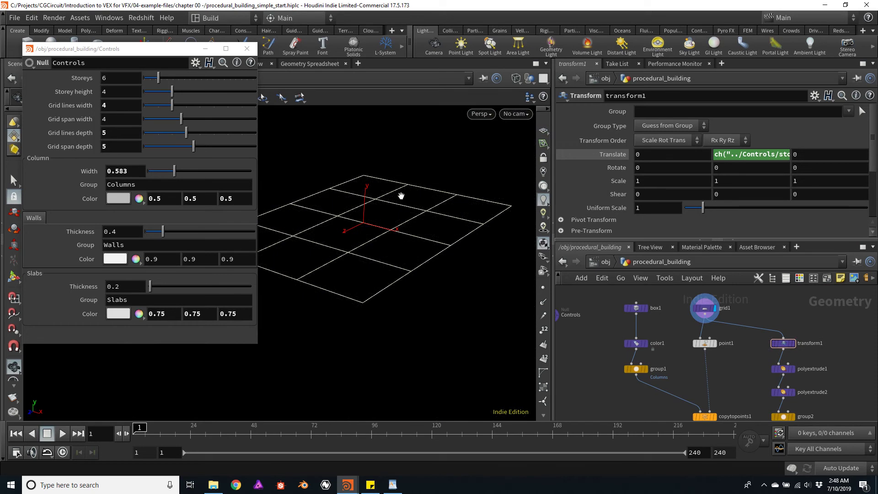
Return the viewport to shaded and orbit around the flat grid plane
mouse_move(401, 190)
mouse_down()
mouse_move(413, 202)
mouse_move(406, 197)
mouse_up()
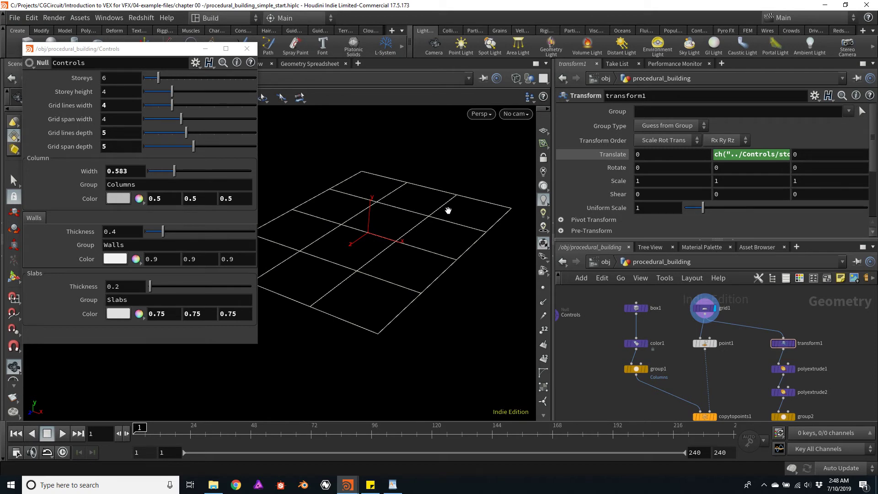
mouse_move(448, 210)
mouse_down()
mouse_move(425, 218)
mouse_move(439, 227)
mouse_move(448, 202)
mouse_move(433, 219)
mouse_up()
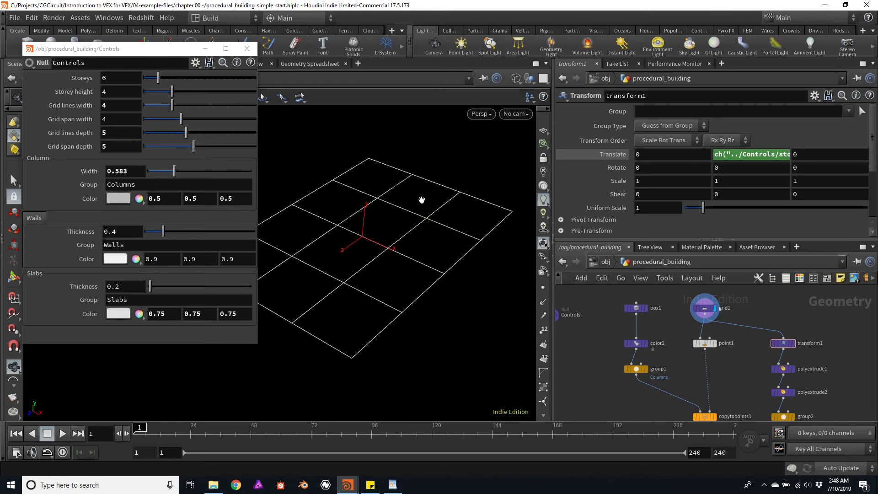
key(w)
scroll(430, 239, up, 3)
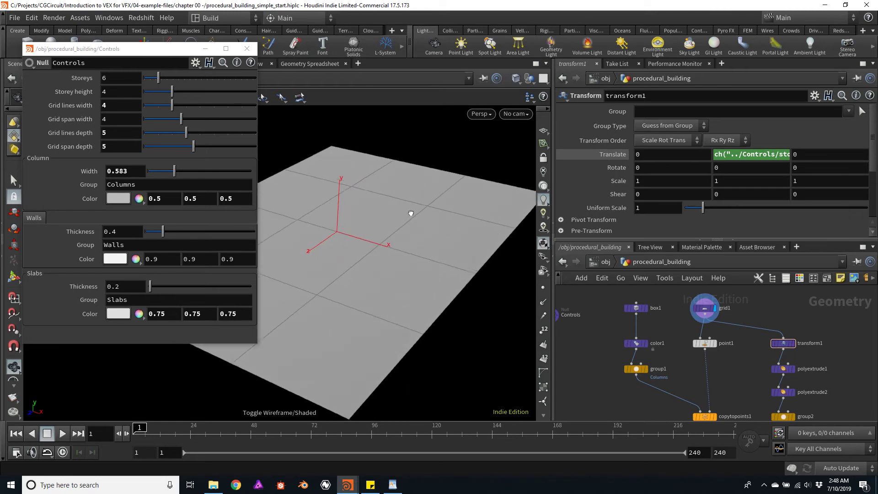
drag(412, 208, 412, 216)
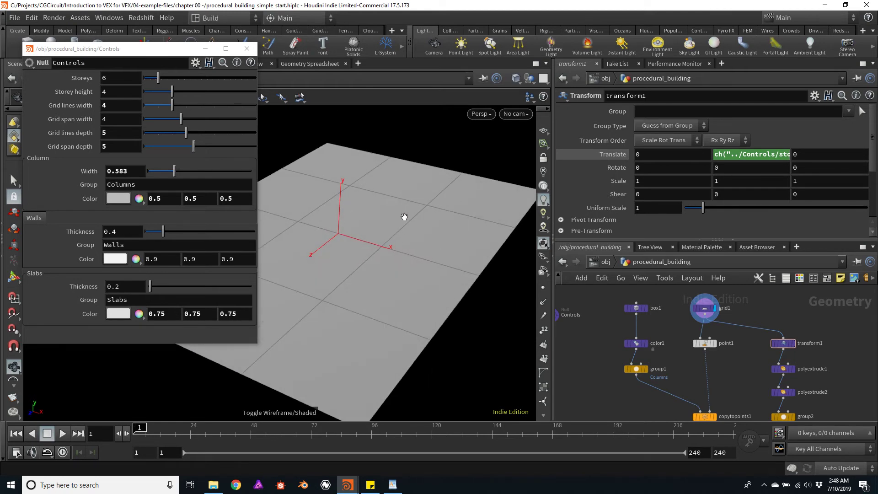
drag(418, 206, 401, 227)
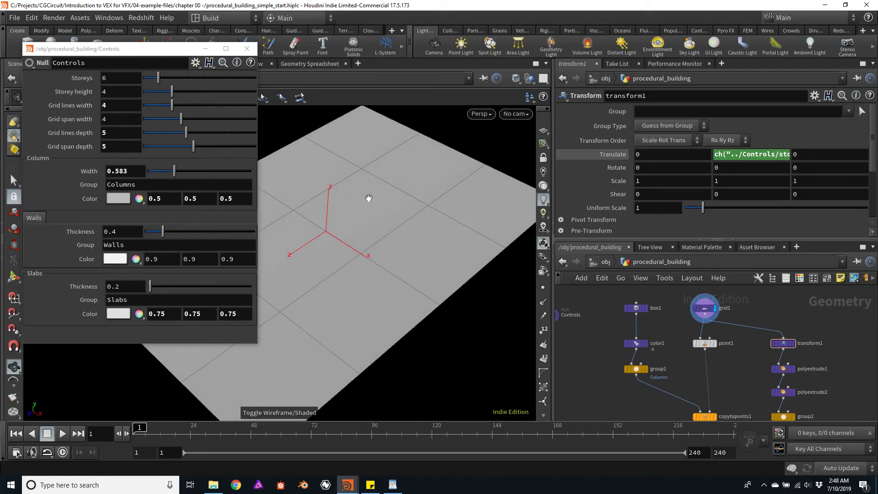
drag(367, 227, 449, 215)
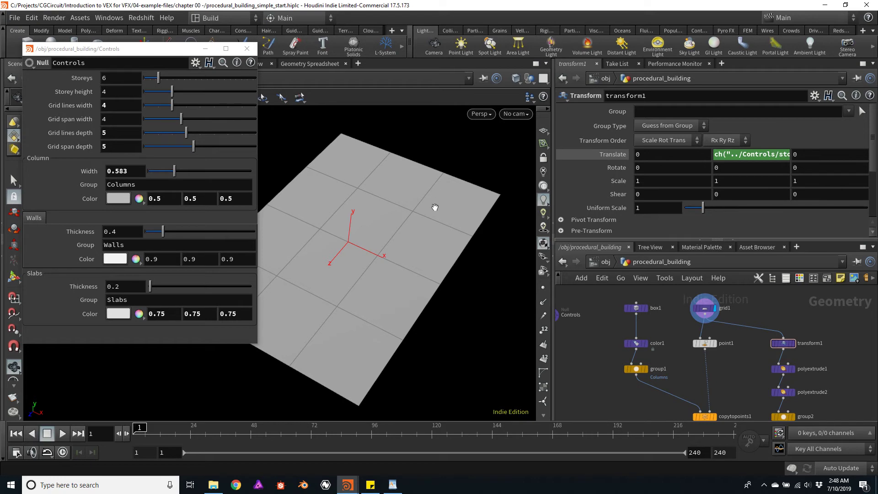
drag(434, 207, 413, 204)
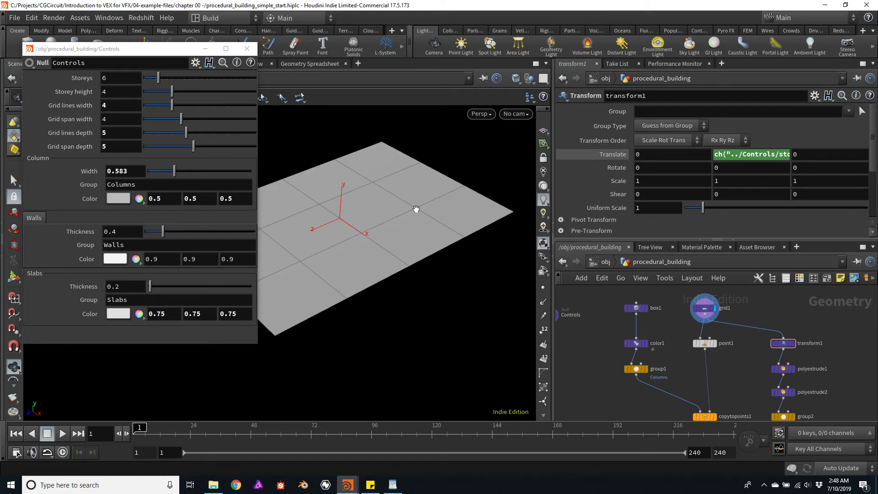
middle_drag(597, 345, 591, 319)
scroll(585, 319, down, 2)
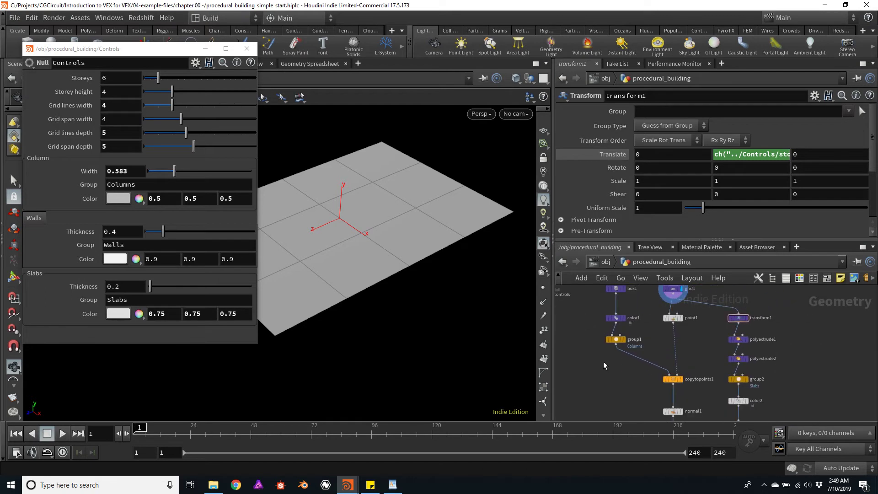
Add a Convert Line node fed by grid1 and set it as the display node
key(Tab)
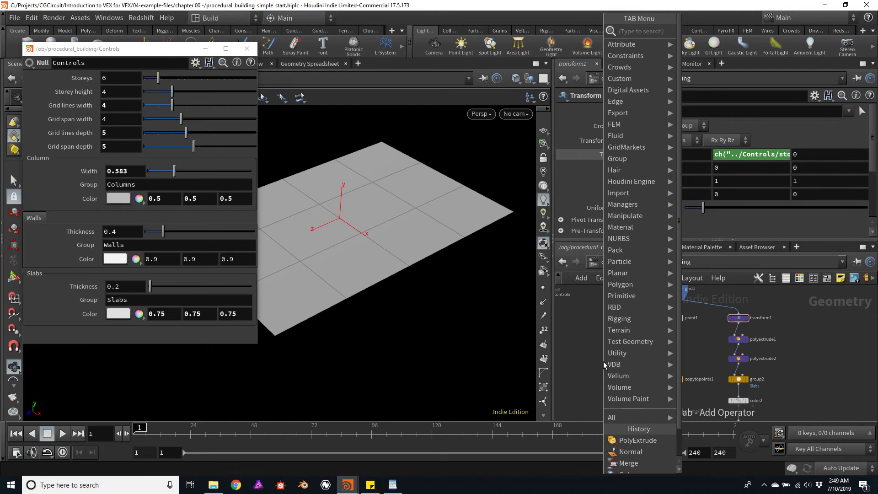
text(creat)
key(BackSpace)
key(BackSpace)
key(BackSpace)
key(BackSpace)
key(BackSpace)
text(linec)
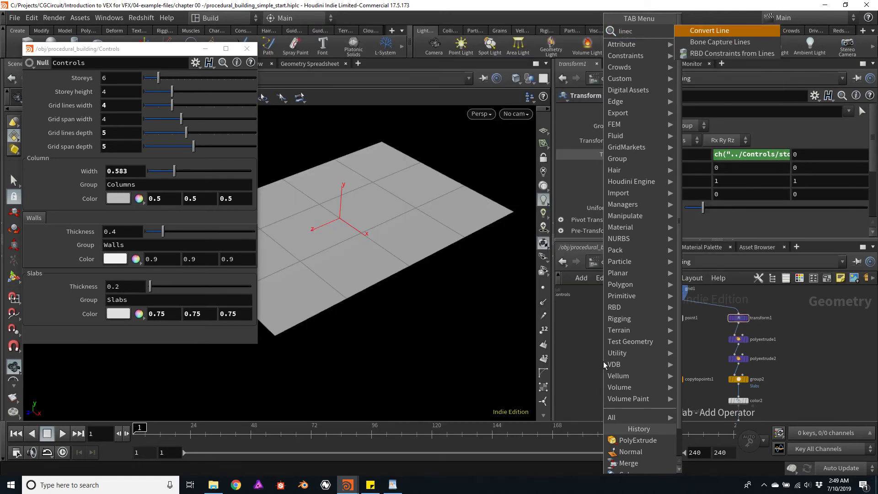
key(Return)
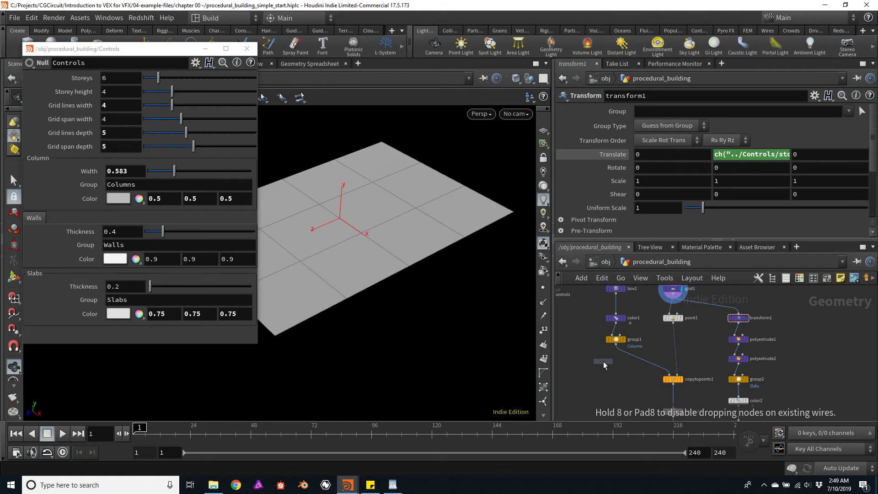
click(616, 380)
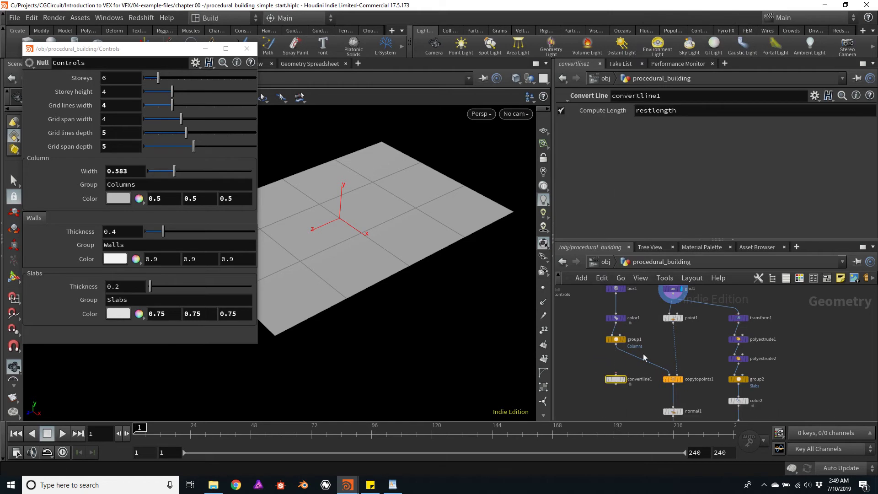
click(672, 296)
click(615, 374)
click(624, 379)
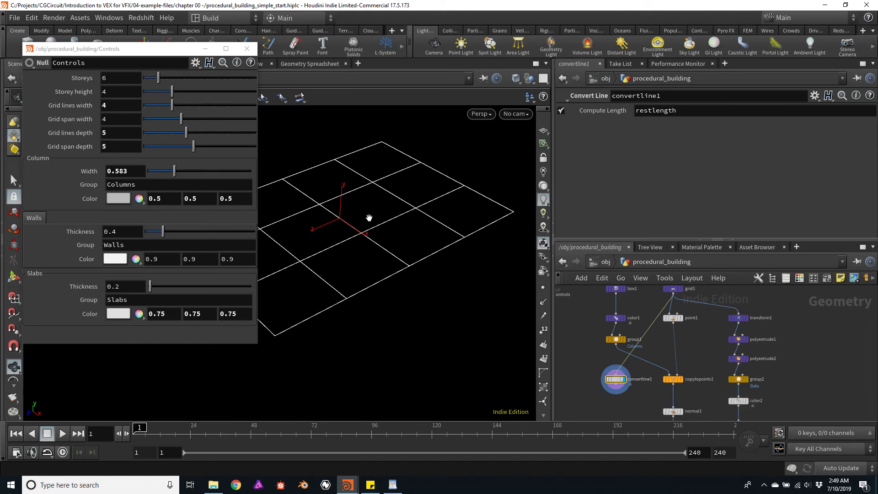
Compare the original grid with the converted edge lines in the viewport
alt+drag(369, 215, 403, 248)
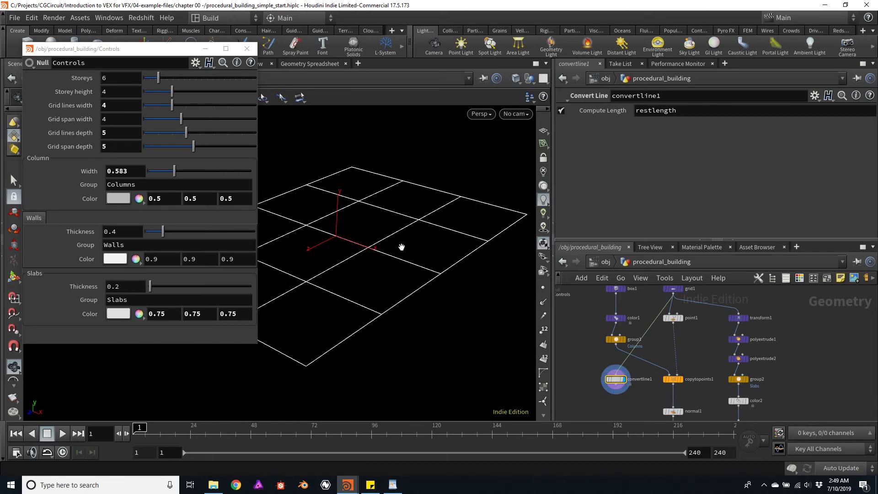
click(681, 289)
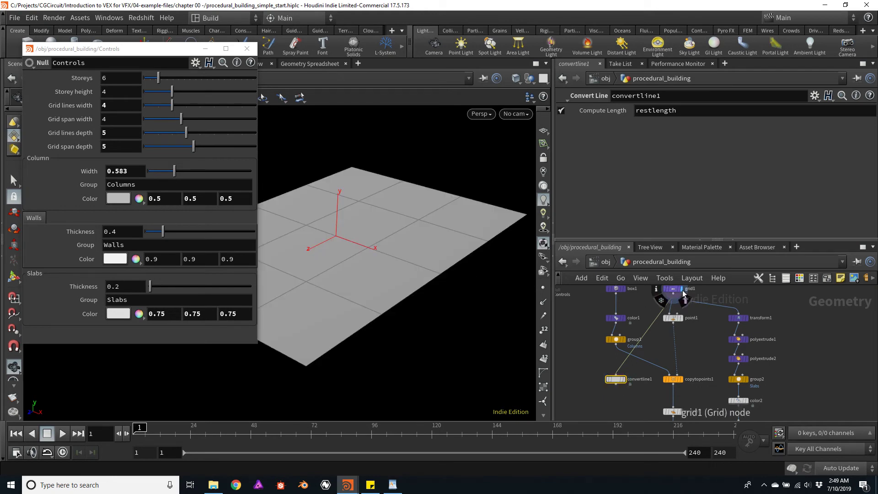
click(627, 382)
mouse_move(440, 235)
alt+mouse_down()
mouse_move(427, 237)
mouse_move(458, 252)
mouse_move(426, 237)
mouse_move(432, 246)
alt+mouse_up()
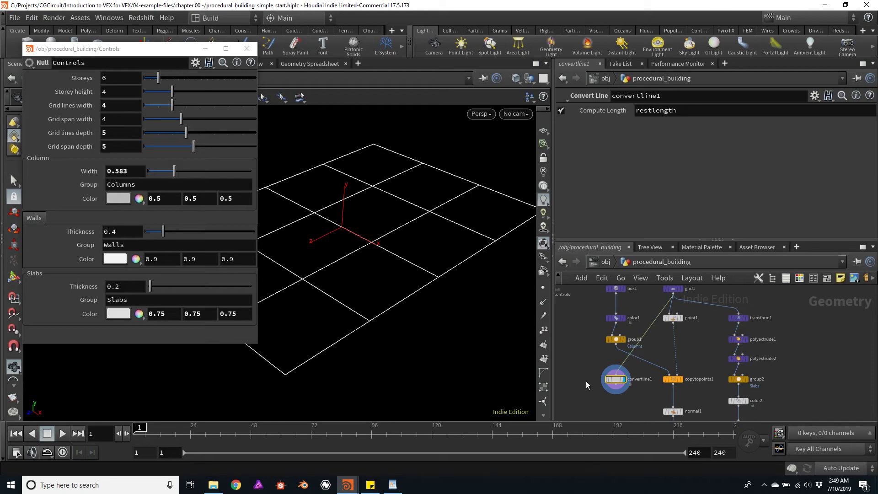
Add a Group Create node after convertline1 and display its result
middle_drag(594, 389, 596, 350)
click(619, 348)
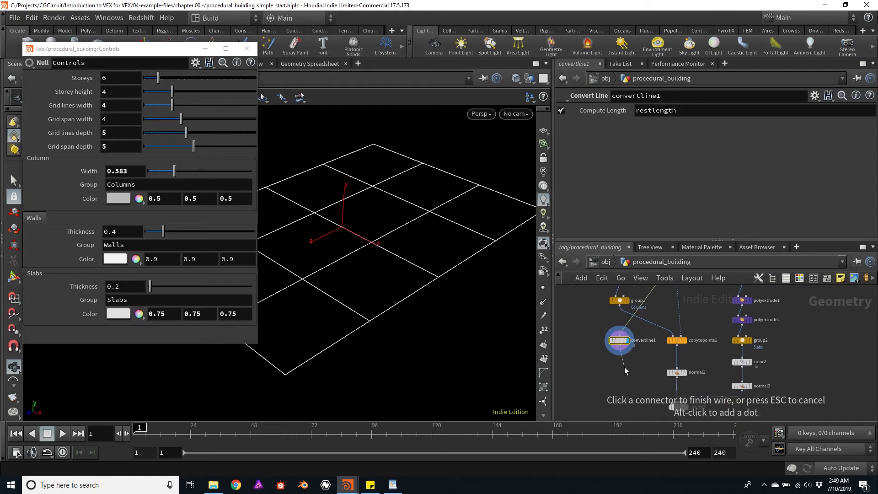
key(Tab)
text(group create)
key(Return)
click(624, 367)
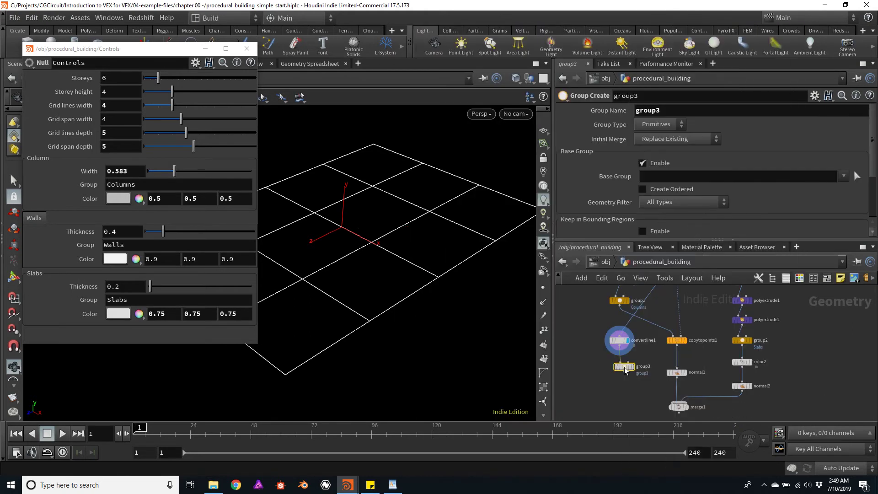
click(634, 367)
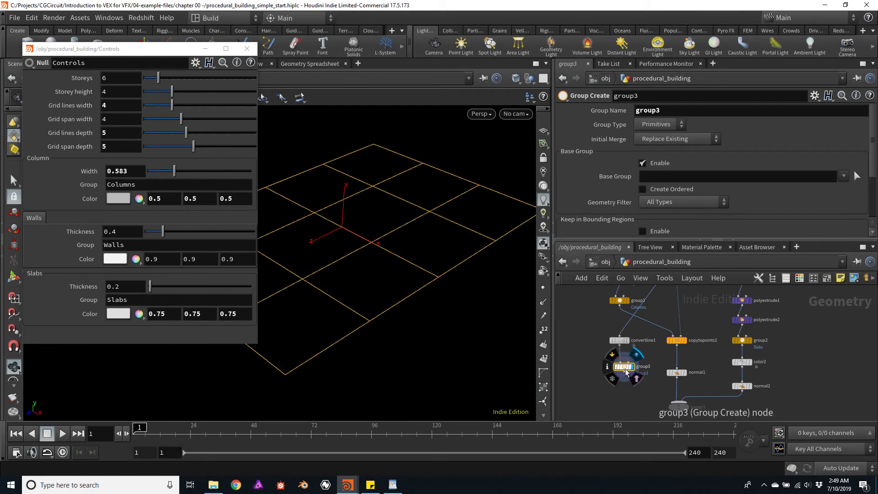
drag(625, 368, 620, 368)
Name the group kill and enable Keep in Bounding Regions
double_click(659, 110)
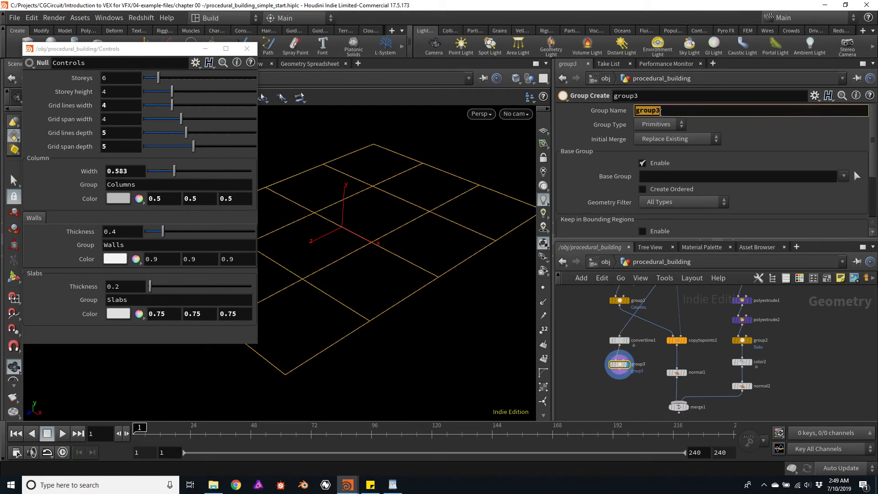
text(kill)
key(Return)
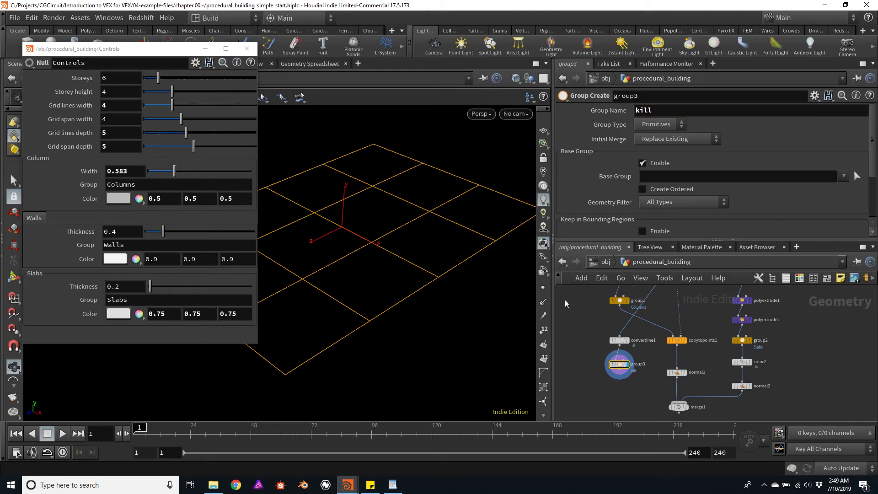
scroll(872, 139, down, 3)
click(641, 173)
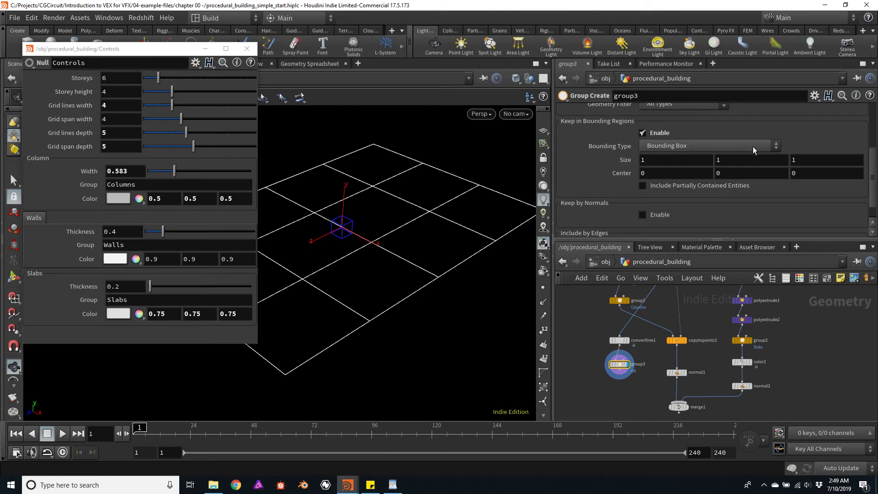
drag(873, 162, 874, 112)
middle_drag(792, 326, 803, 390)
Link group3's bounding-box width to grid1's size X via a relative reference
click(687, 314)
mouse_move(687, 315)
right_click(677, 158)
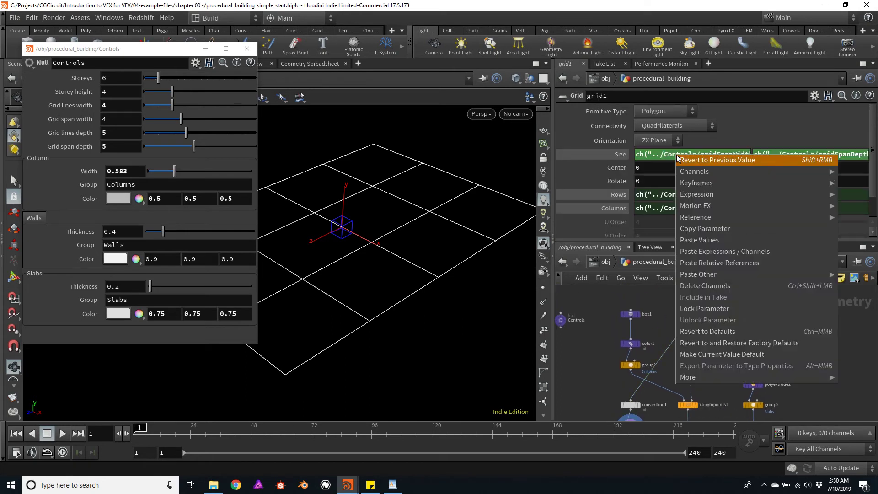
click(700, 221)
scroll(651, 386, up, 5)
click(657, 374)
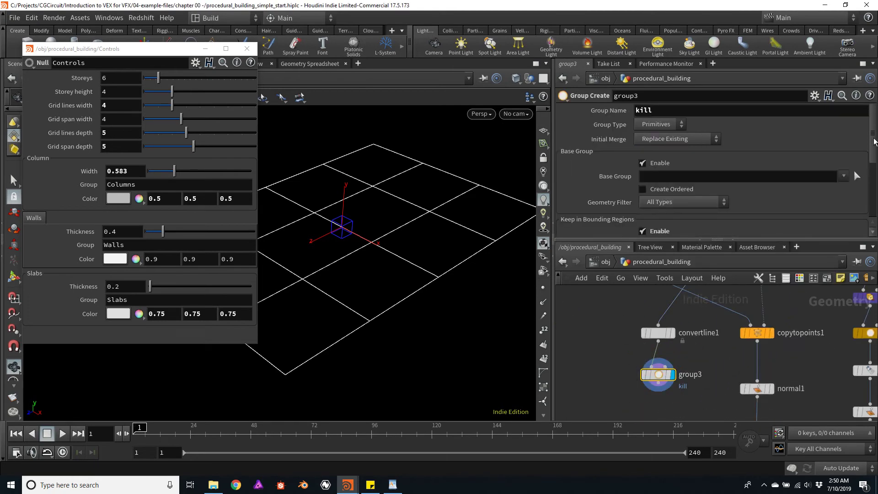
scroll(867, 179, down, 3)
right_click(673, 156)
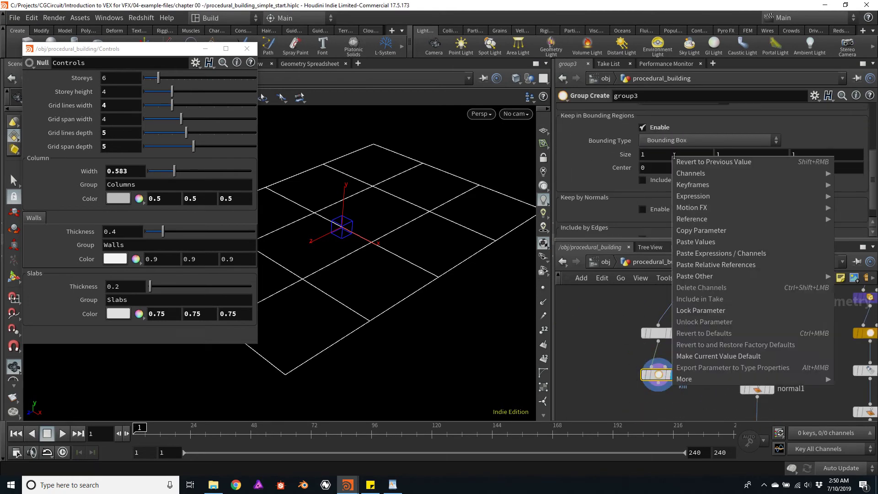
click(724, 267)
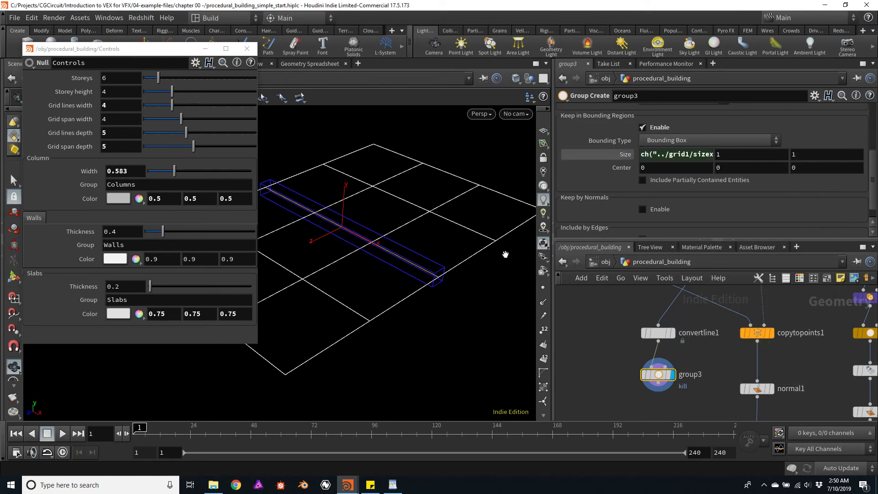
drag(467, 261, 453, 274)
Link the bounding-box depth to grid1's size Y so it spans the grid
scroll(724, 333, down, 5)
scroll(639, 334, up, 5)
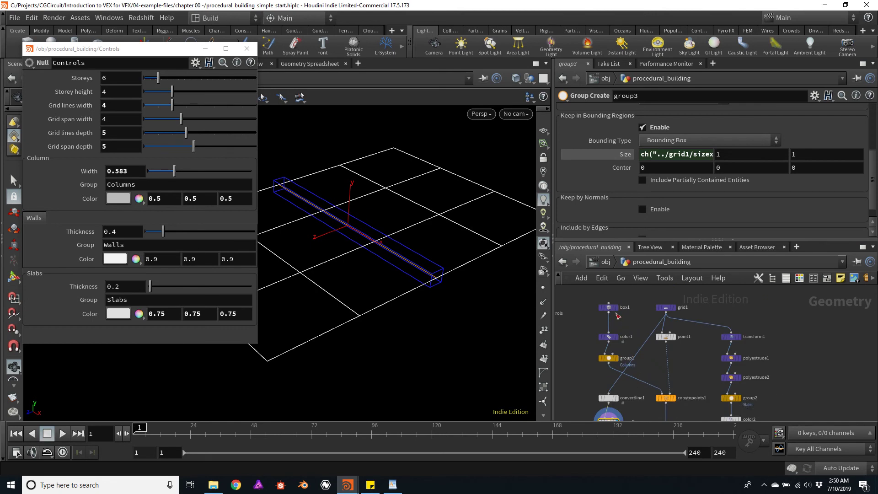
click(665, 309)
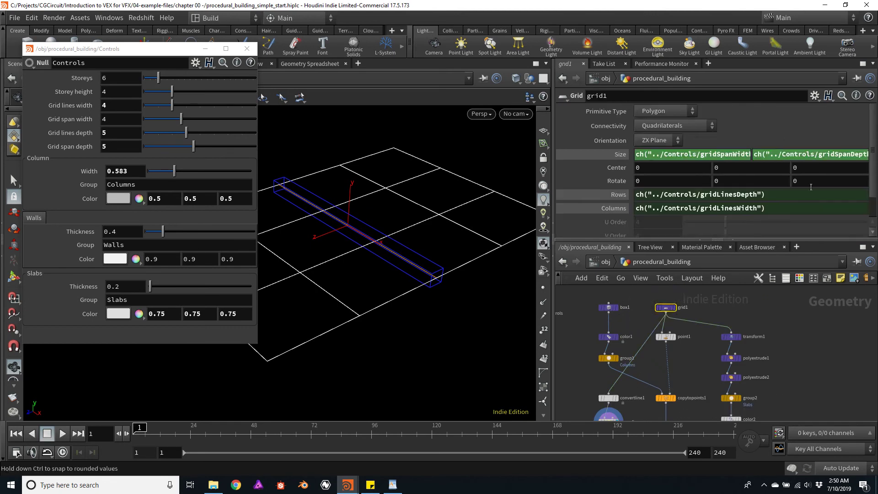
right_click(793, 154)
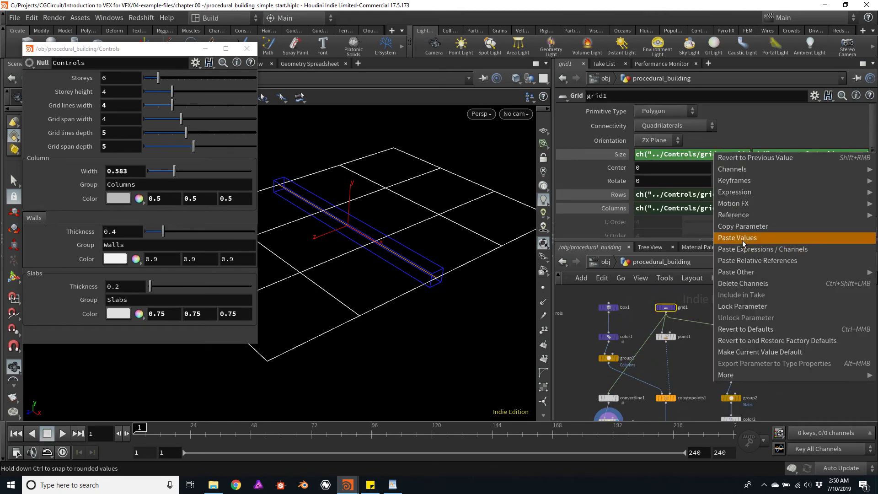
click(744, 226)
scroll(578, 348, up, 2)
click(610, 339)
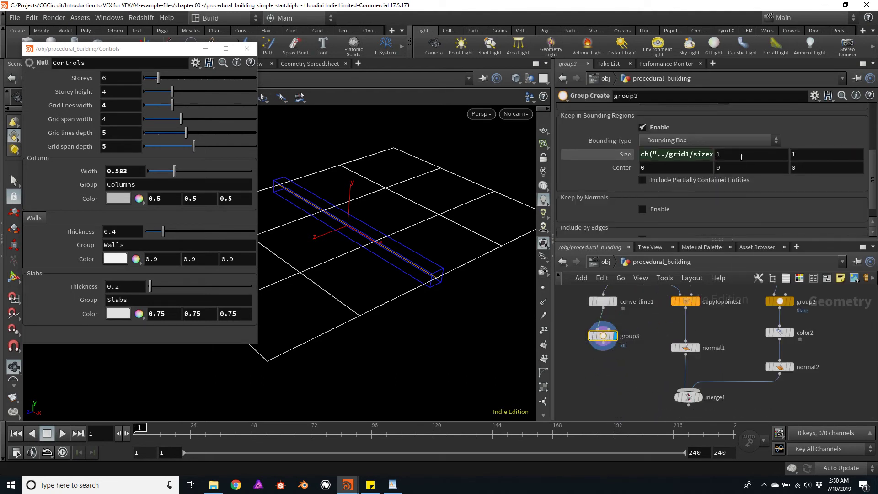
right_click(814, 157)
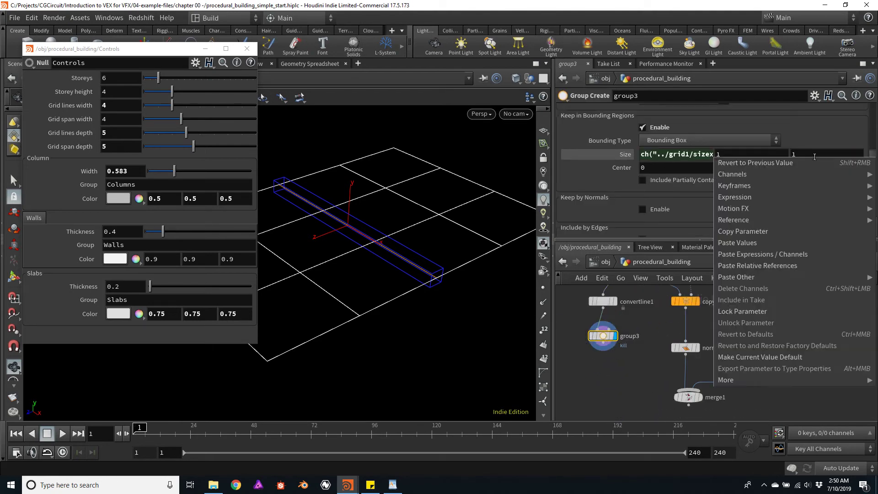
click(780, 267)
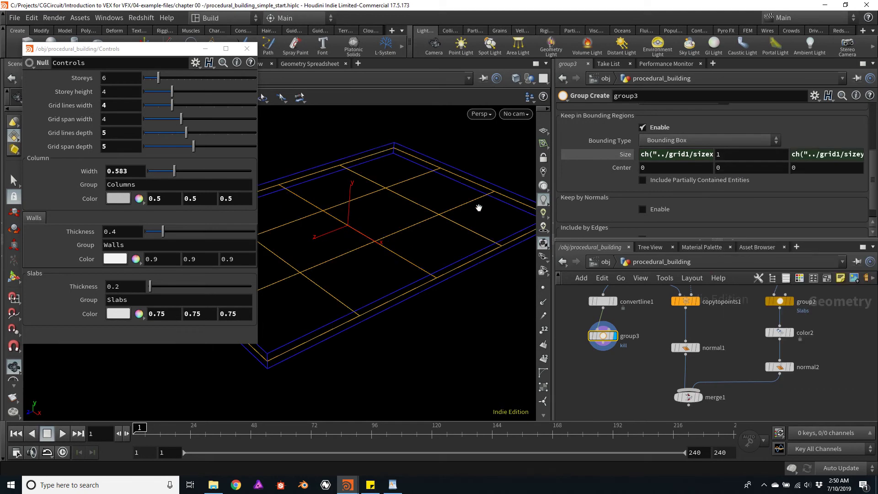
mouse_move(462, 196)
mouse_down()
mouse_move(480, 216)
mouse_move(468, 219)
mouse_move(464, 192)
mouse_move(471, 256)
mouse_move(458, 196)
mouse_up()
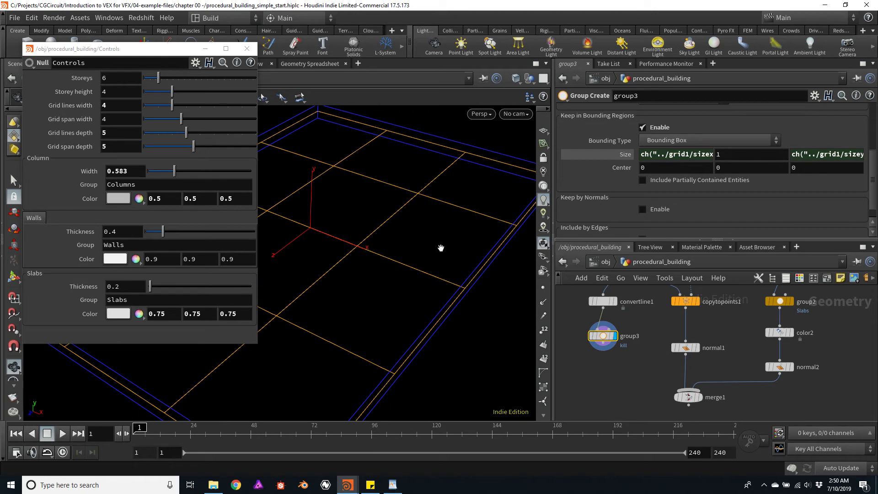
Multiply the kill group's bounding Size X and Z expressions by .99 and enable Include Partially Contained Entities
click(695, 156)
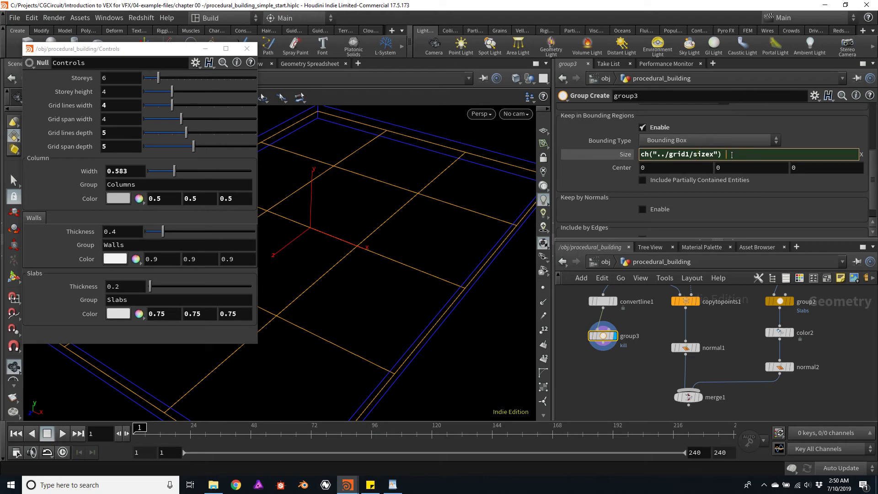
text(* .99)
key(Return)
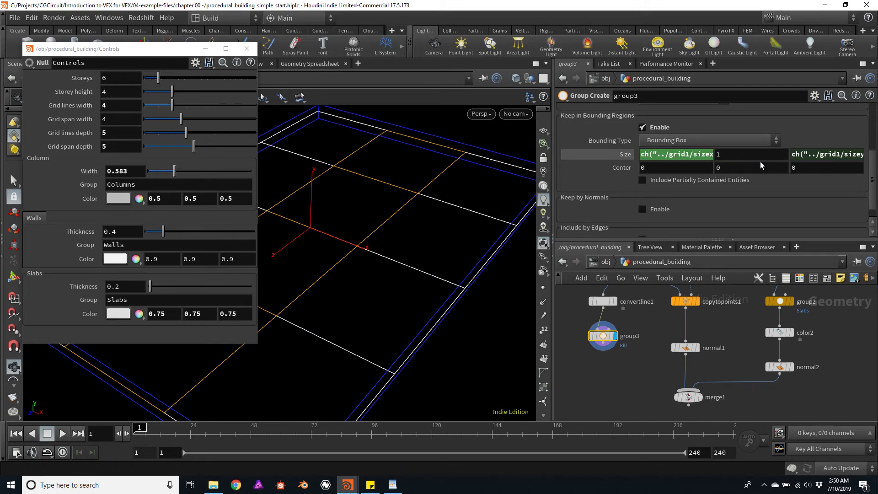
click(820, 155)
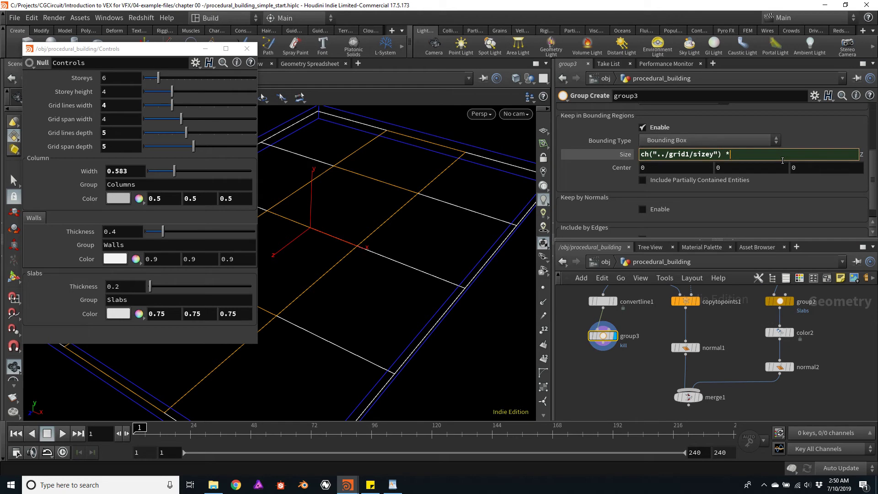
text(* .99)
key(Return)
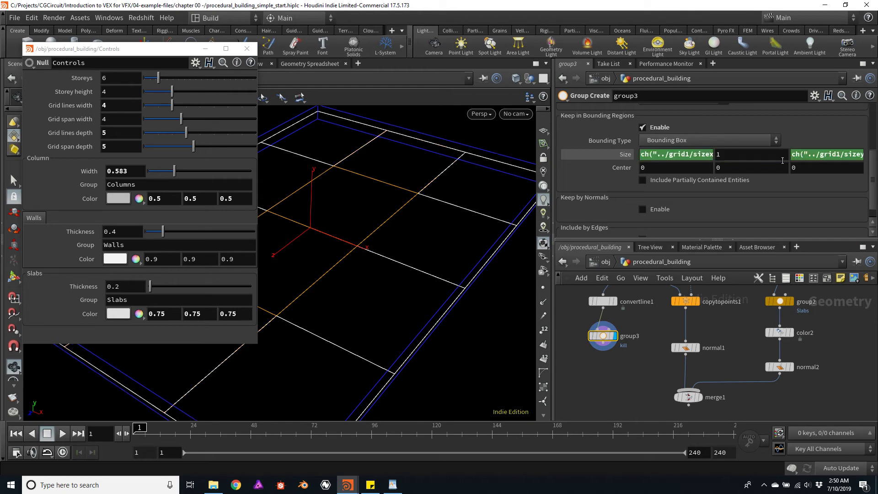
drag(352, 204, 383, 196)
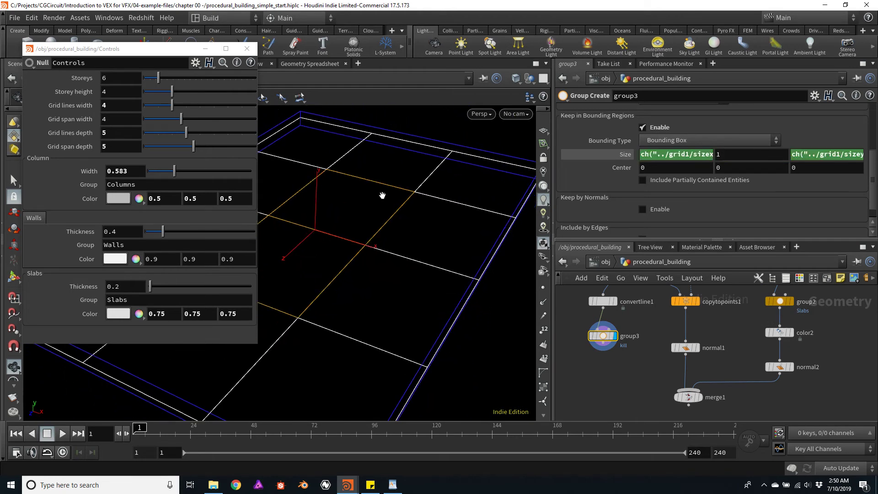
click(640, 179)
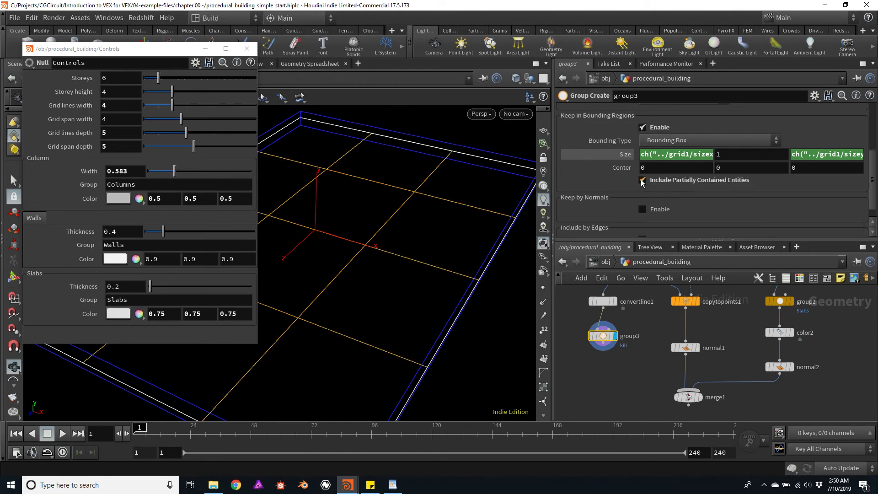
drag(489, 202, 440, 237)
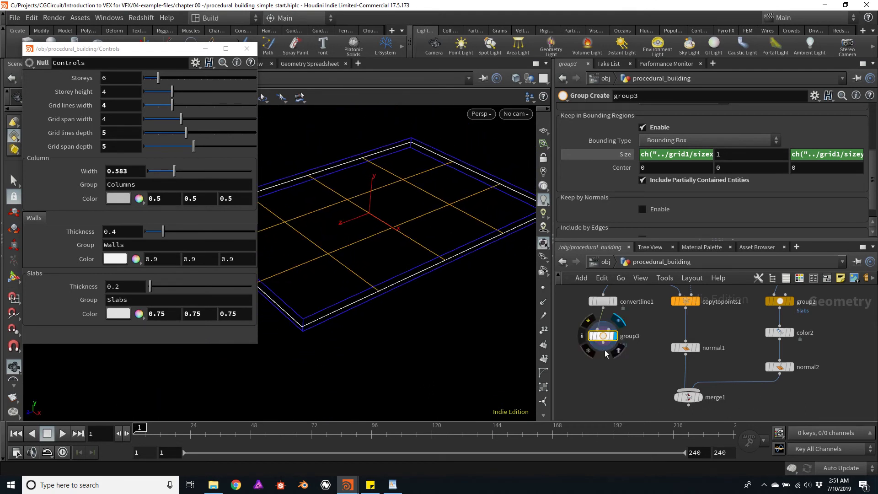
Add a Blast node under group3 that deletes the kill group
click(605, 352)
key(Tab)
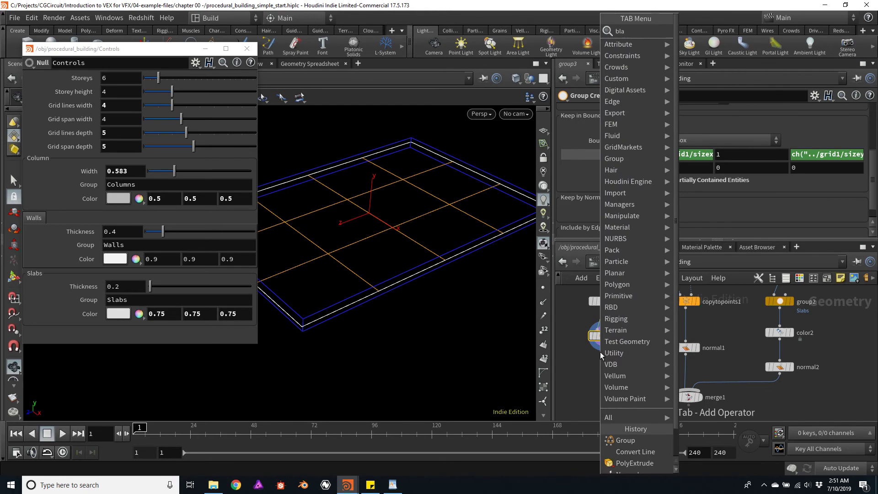
text(bla)
key(Return)
click(601, 365)
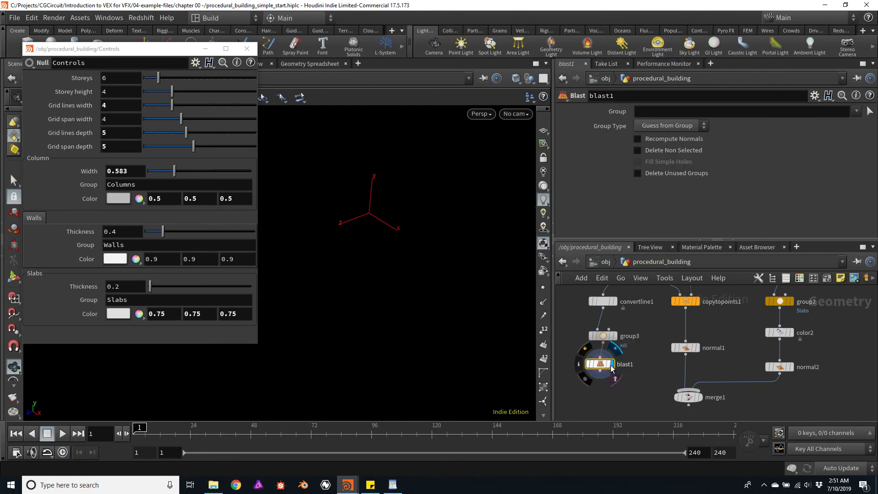
click(856, 111)
click(858, 128)
Turn on point display and inspect the remaining outer grid outline up close
alt+drag(480, 220, 396, 214)
alt+middle_drag(397, 215, 372, 251)
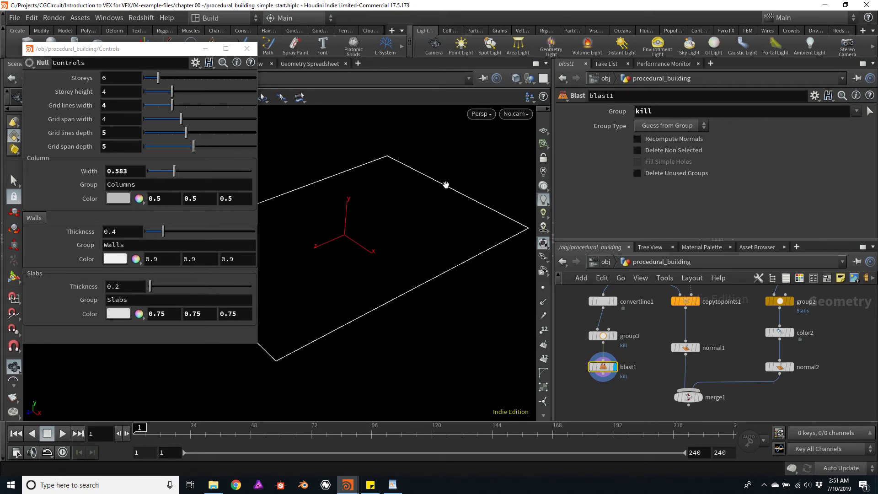
click(544, 289)
scroll(467, 263, up, 5)
mouse_move(459, 264)
mouse_down()
mouse_move(455, 276)
mouse_move(459, 264)
mouse_up()
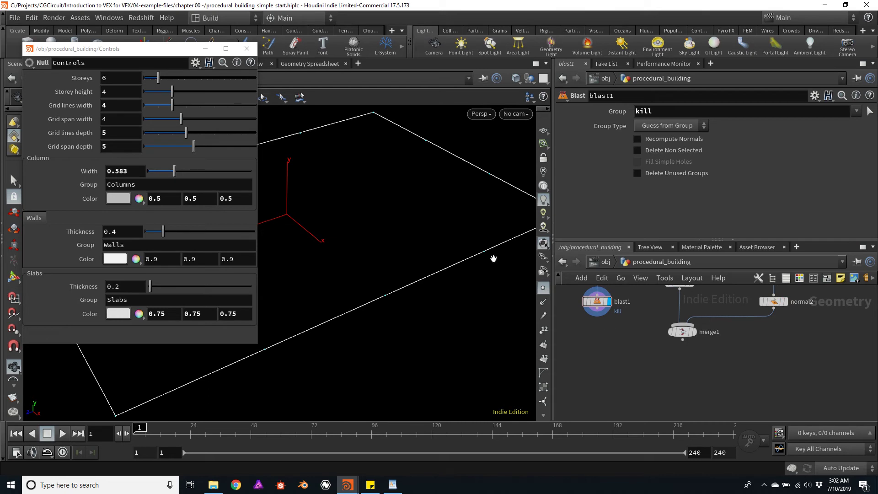
drag(458, 233, 471, 255)
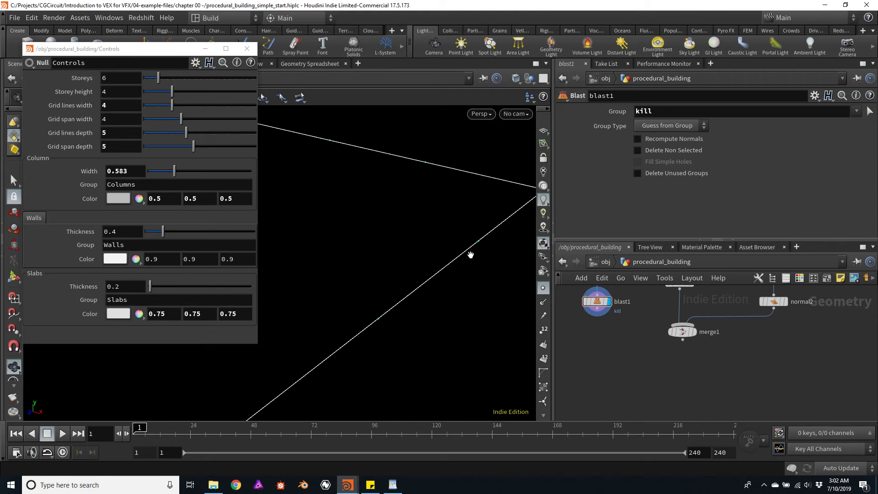
middle_drag(618, 346, 679, 354)
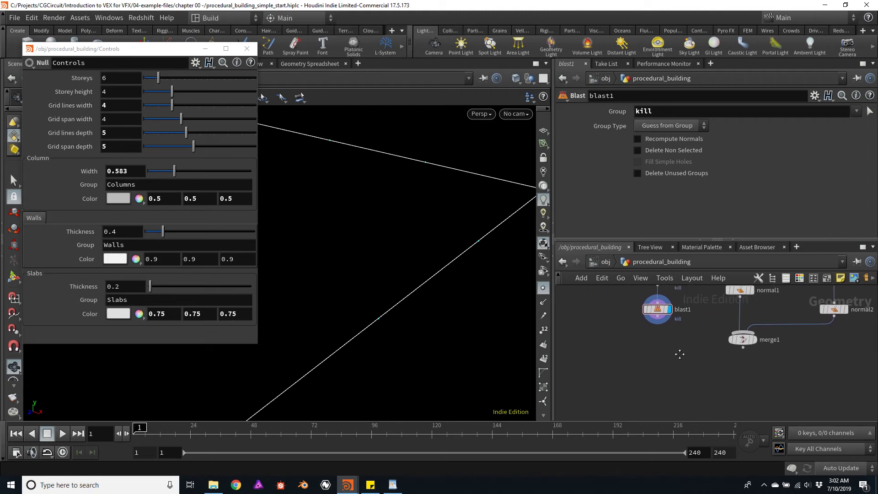
Add a For-Each Primitive block, foreach_begin1 and foreach_end1, below blast1
click(661, 322)
key(Tab)
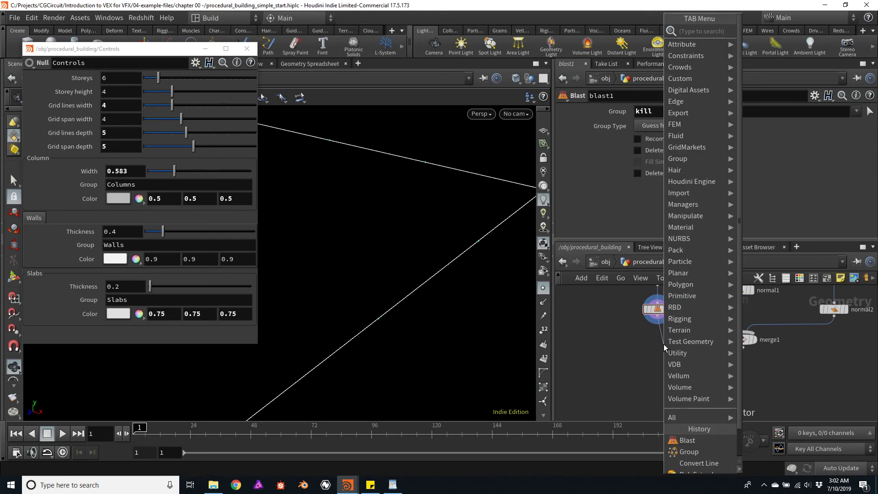
text(for)
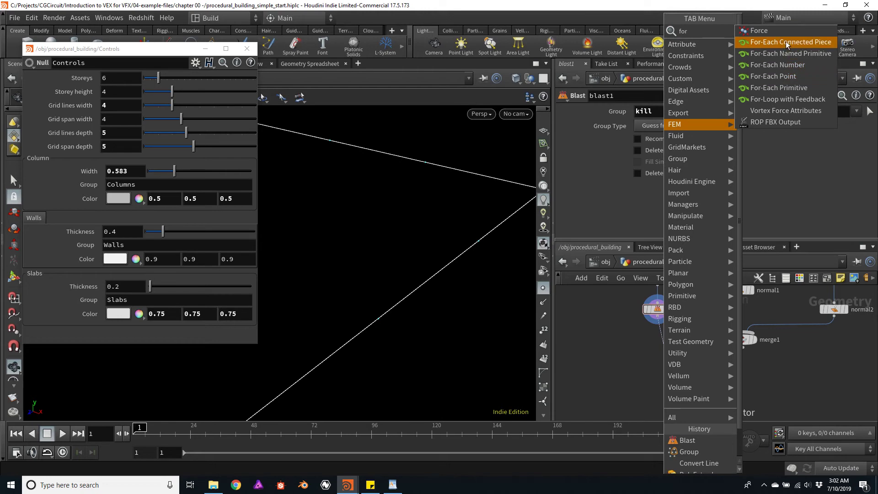
click(792, 92)
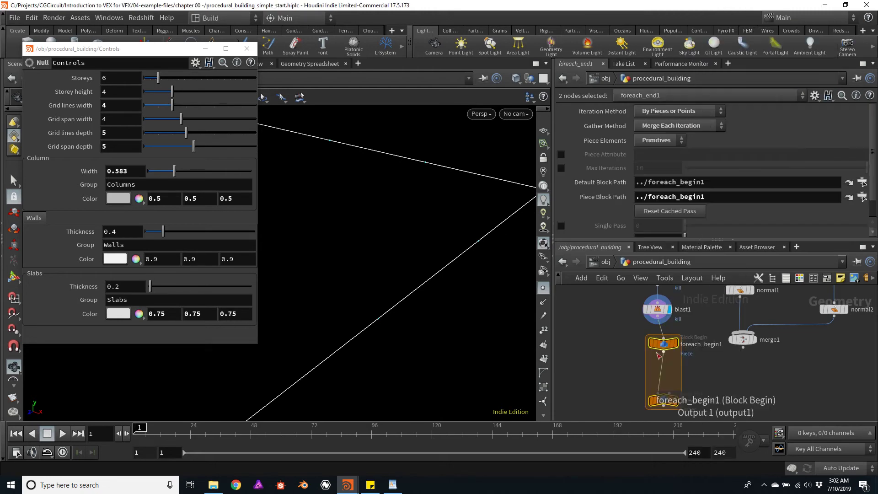
drag(664, 351, 658, 358)
middle_drag(725, 389, 721, 358)
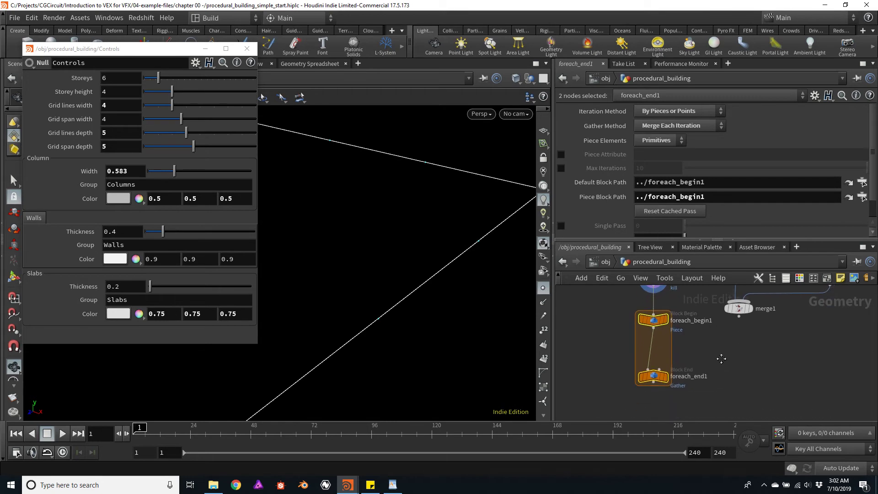
Review the Block Begin and Block End parameters of the loop nodes
click(666, 323)
scroll(668, 324, up, 2)
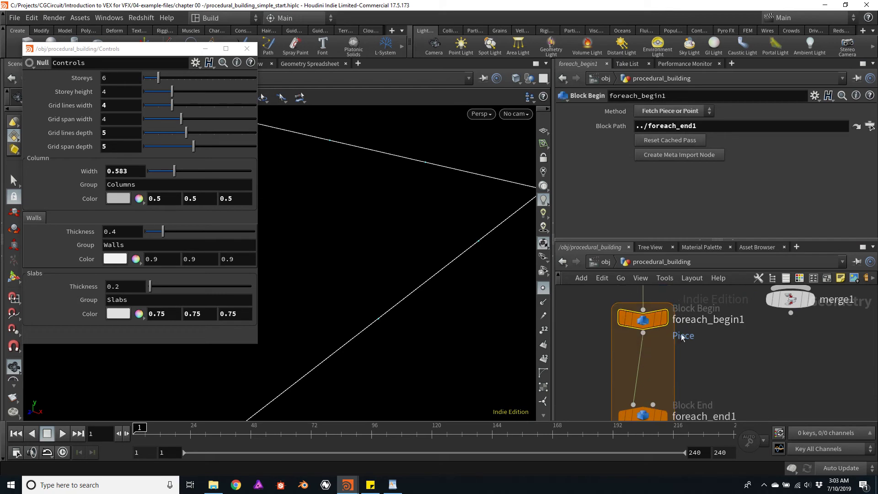
middle_drag(681, 355, 672, 322)
click(640, 376)
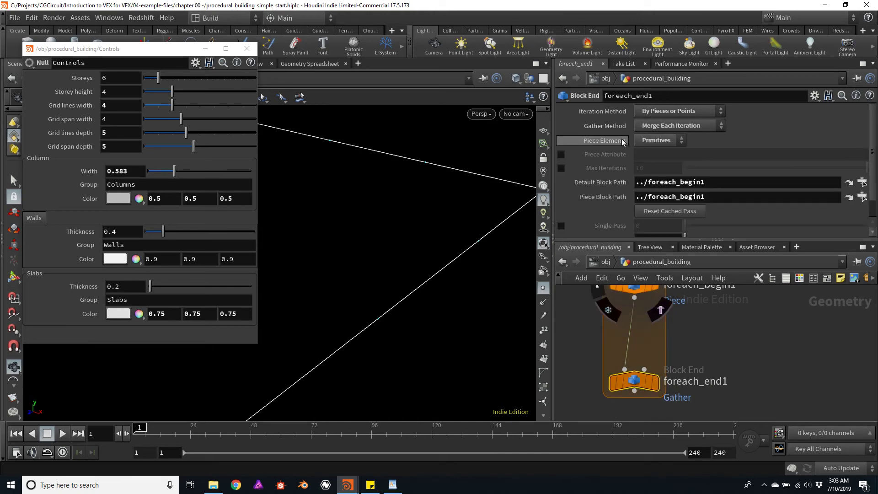
scroll(738, 374, down, 2)
scroll(738, 369, down, 1)
Insert a Transform node, transform2, inside the loop and display foreach_end1
key(Tab)
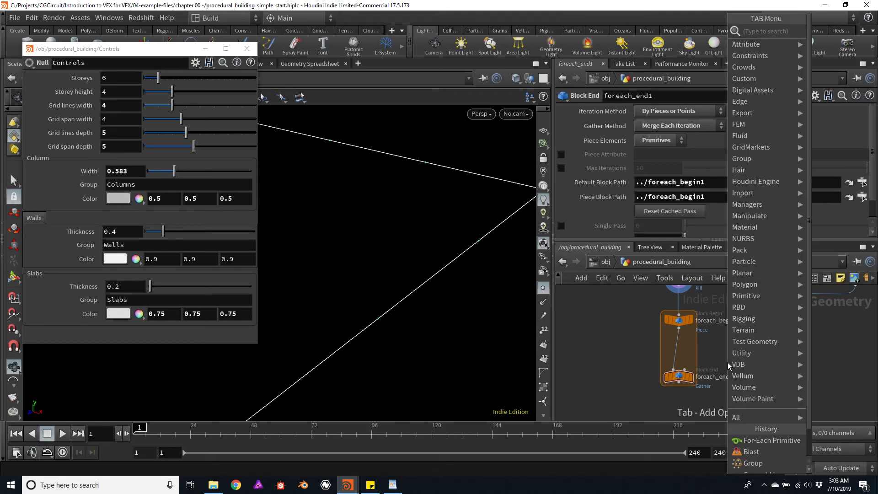
text(transf)
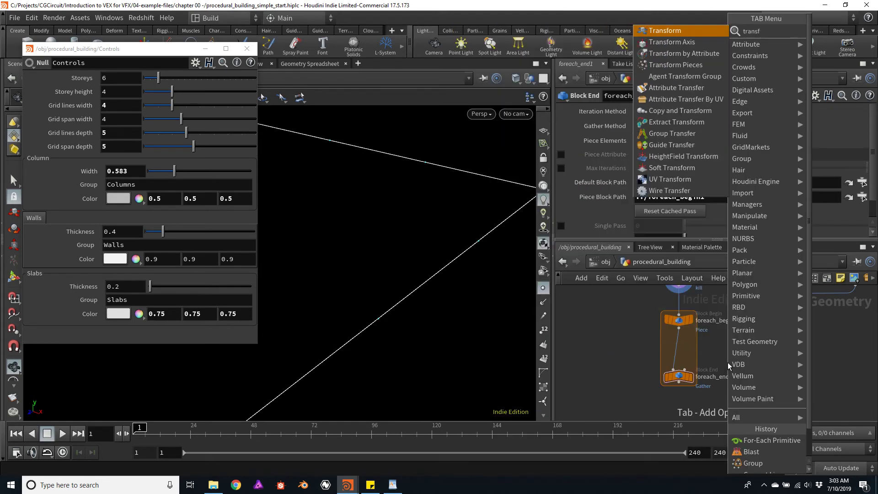
key(Return)
click(728, 362)
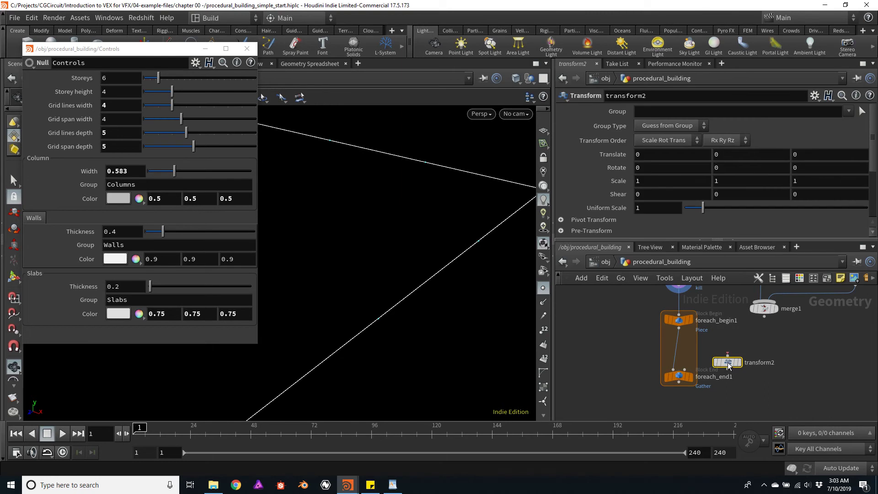
drag(728, 362, 681, 351)
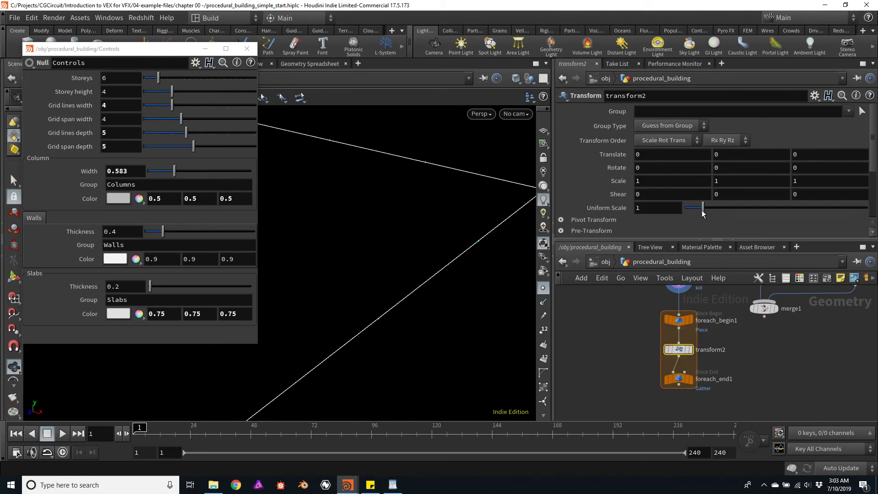
drag(702, 213, 695, 213)
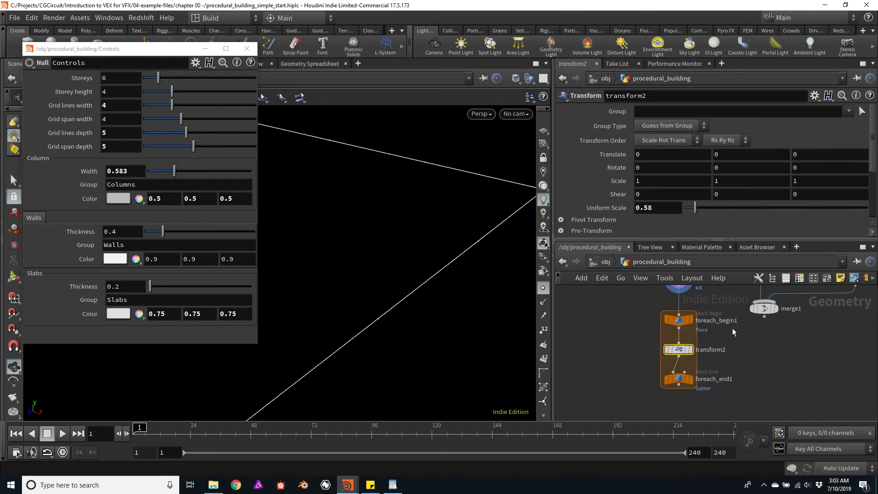
click(691, 380)
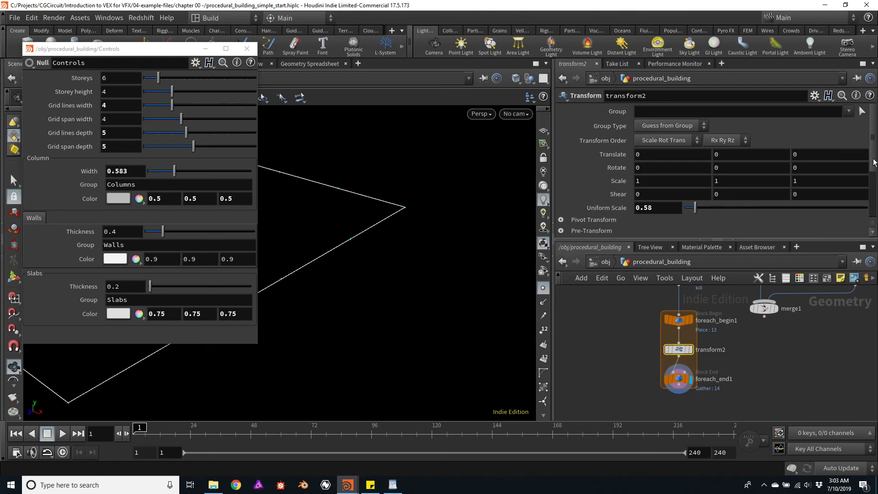
drag(873, 161, 869, 169)
Set transform2's Pivot Translate to $CEX, $CEY, $CEZ
click(561, 198)
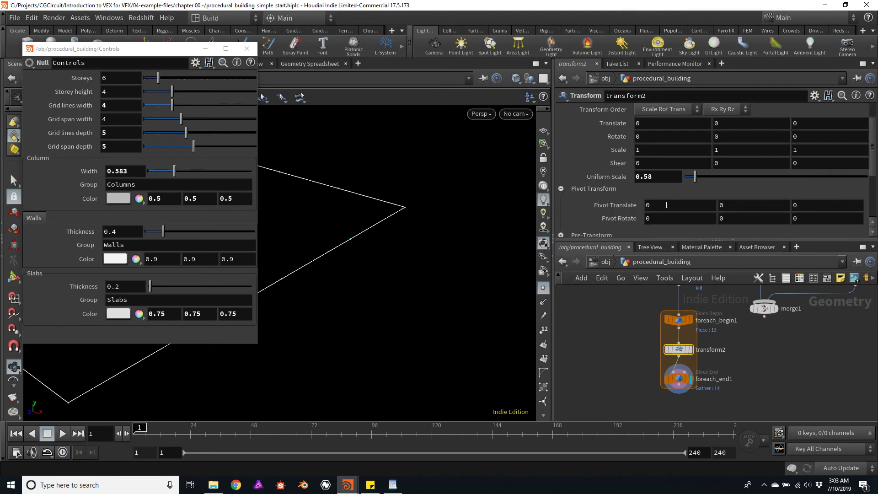
double_click(660, 204)
text($CEX)
key(Return)
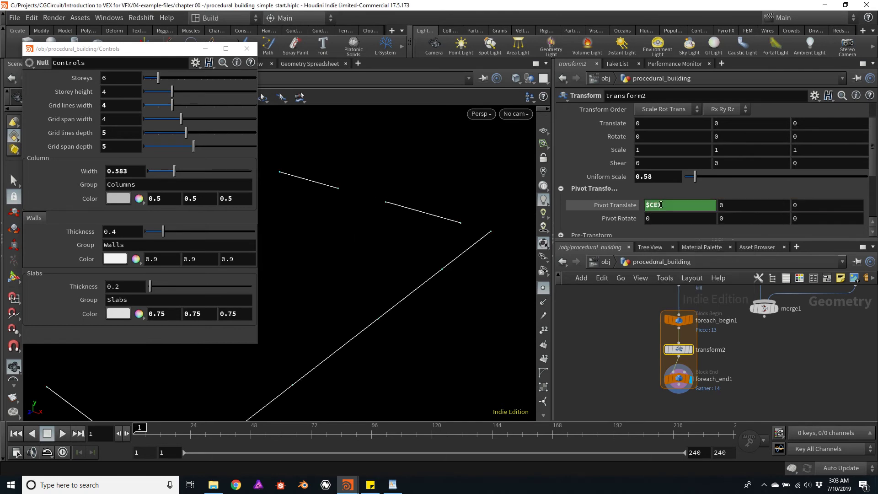
double_click(758, 205)
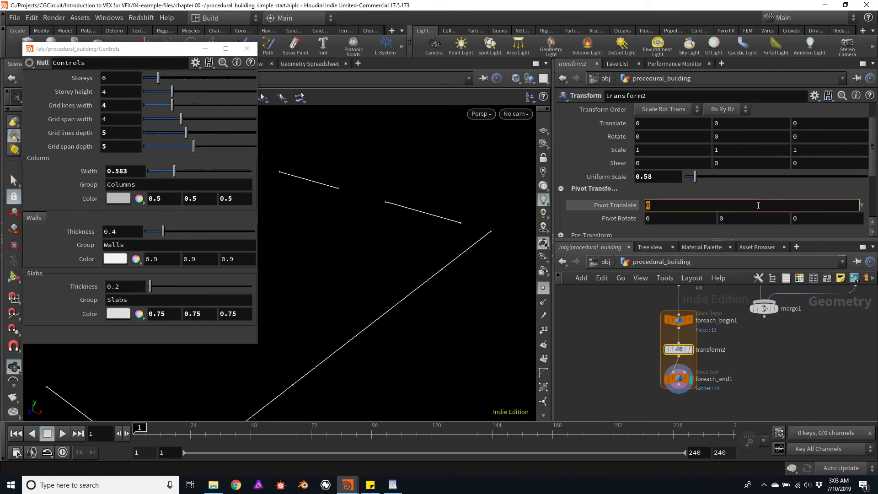
text($CE)
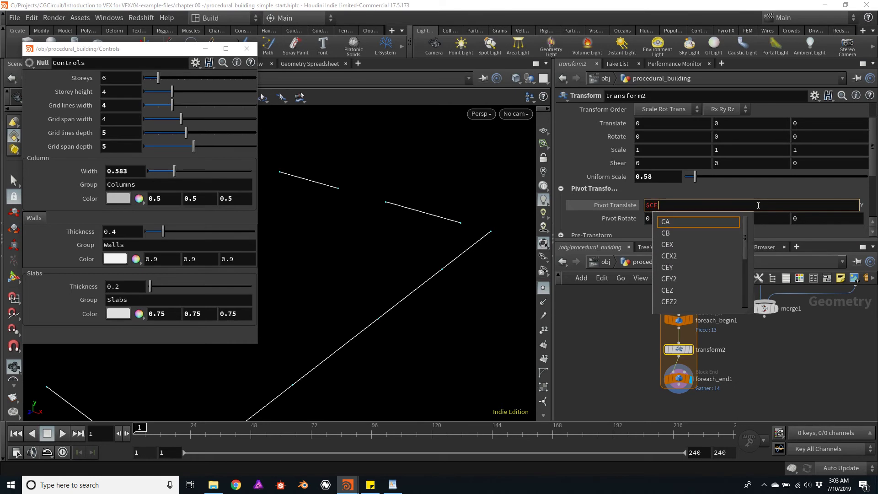
key(Escape)
key(Tab)
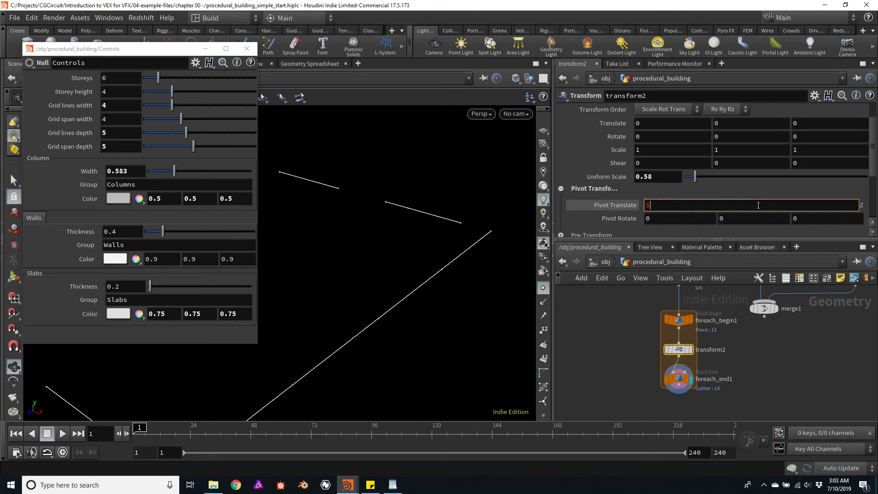
text($CEZ)
key(Return)
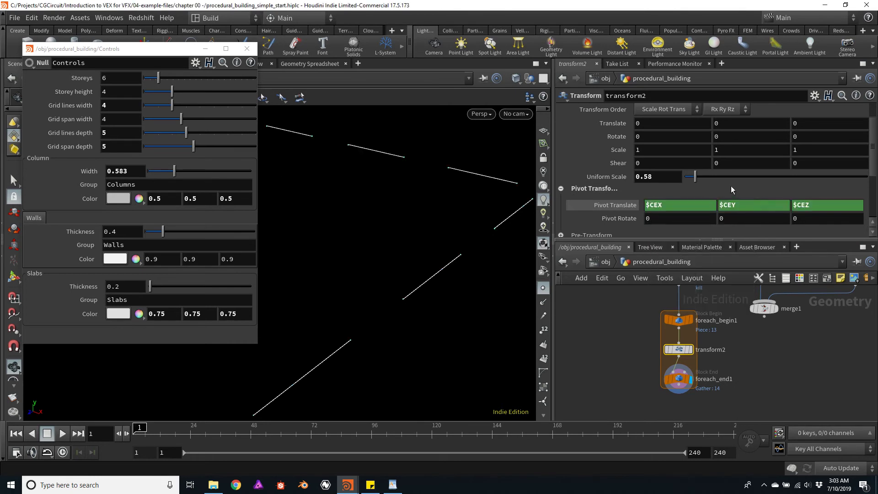
Set transform2's Uniform Scale to 0.3 so each piece shrinks around its centroid
mouse_move(696, 176)
mouse_down()
mouse_move(714, 183)
mouse_move(690, 187)
mouse_up()
drag(388, 209, 470, 222)
drag(700, 184, 690, 183)
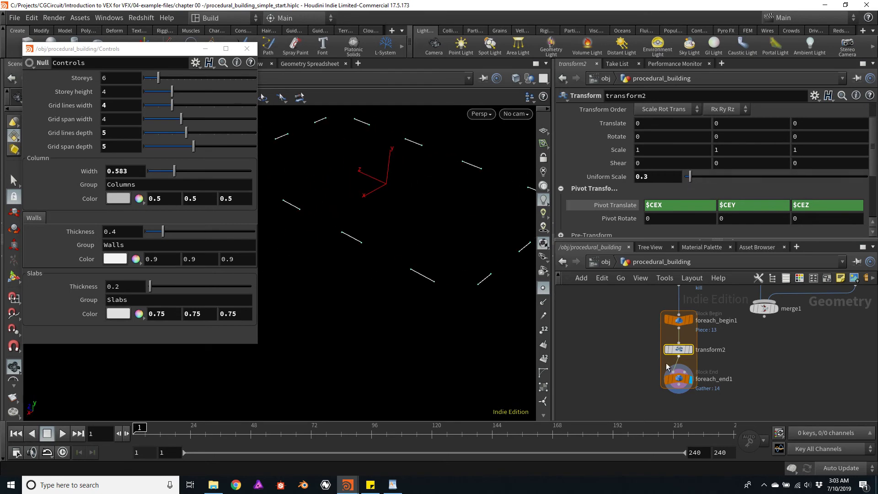
Paste a copy of transform2, test it wired from blast1, then delete the copy
middle_drag(624, 337, 655, 361)
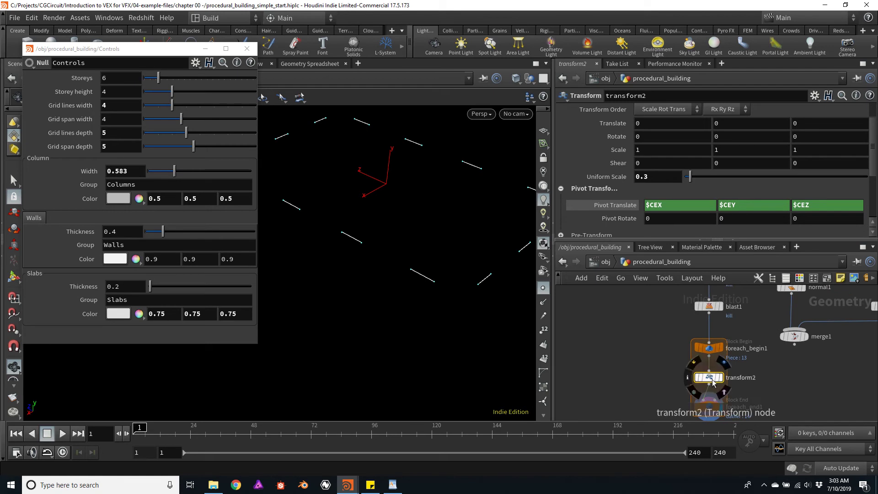
key(ctrl+c)
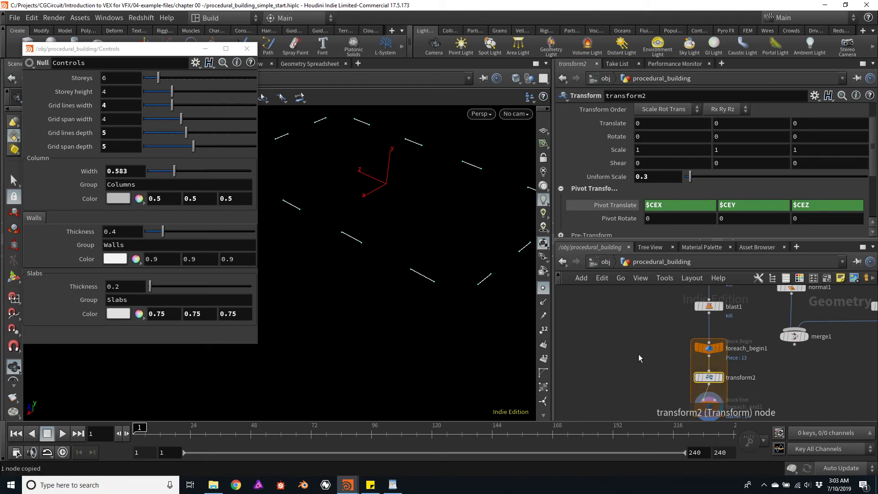
key(ctrl+c)
key(ctrl+v)
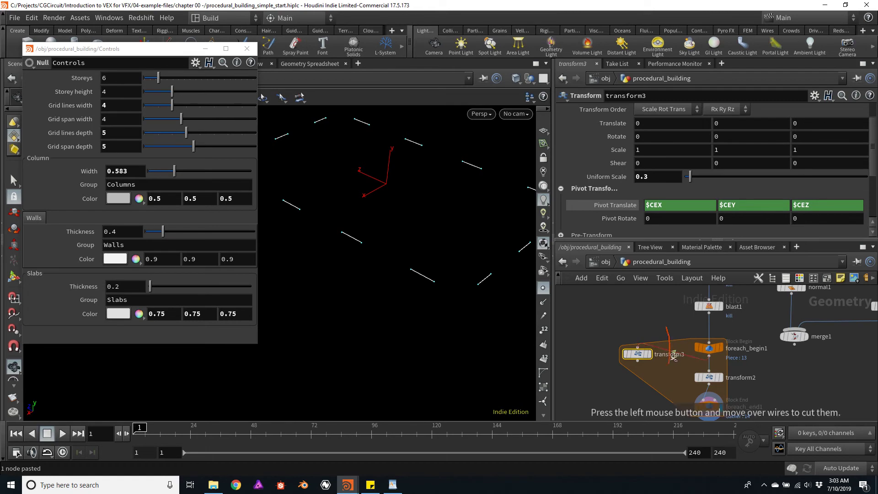
drag(670, 336, 672, 361)
click(708, 319)
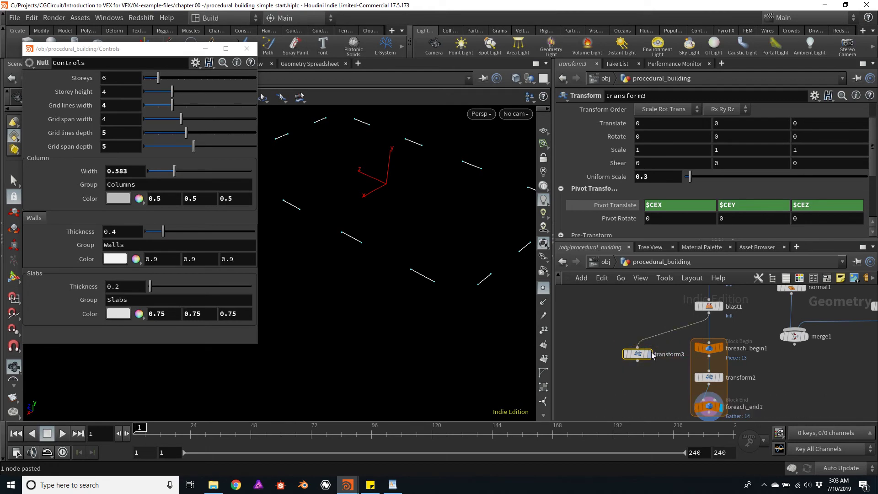
click(637, 349)
click(648, 353)
drag(637, 357, 627, 351)
mouse_move(394, 216)
middle_down()
mouse_move(410, 219)
mouse_move(404, 211)
middle_up()
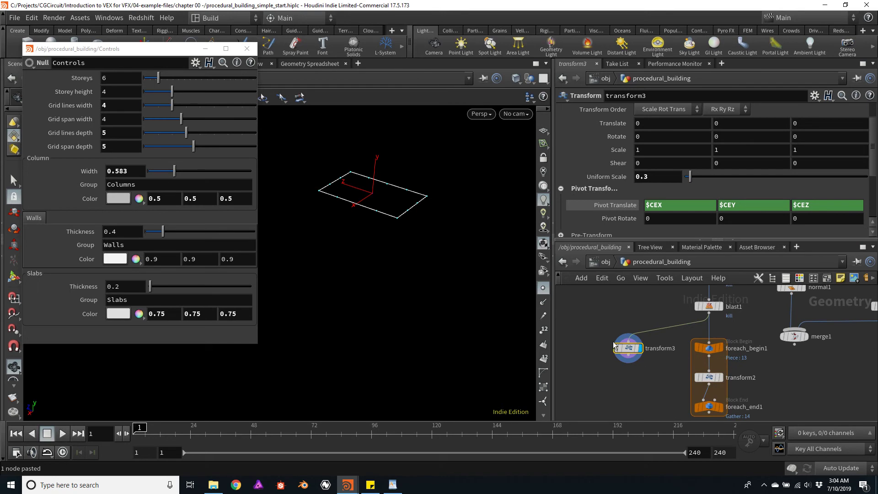
key(Delete)
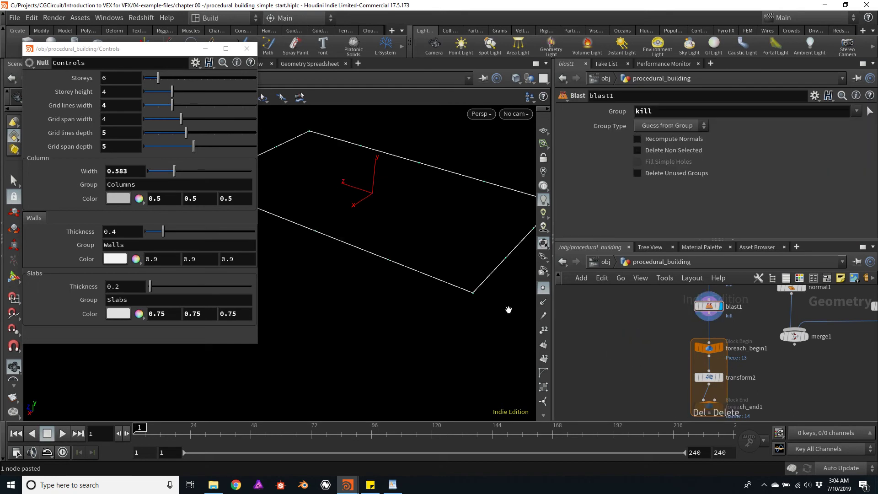
Delete transform2 from the loop and move foreach_end1 lower
mouse_move(443, 205)
mouse_down()
mouse_move(421, 205)
mouse_move(439, 196)
mouse_up()
middle_drag(742, 381, 701, 344)
click(668, 341)
mouse_move(669, 345)
key(Delete)
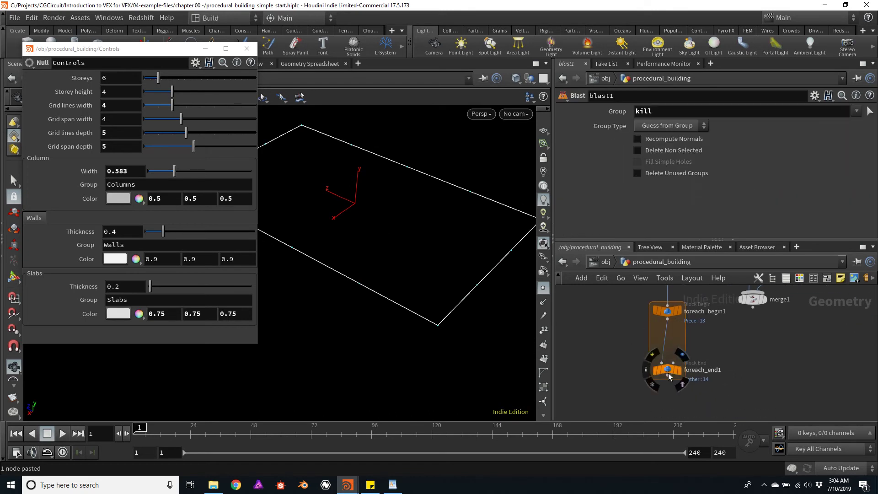
drag(667, 369, 667, 389)
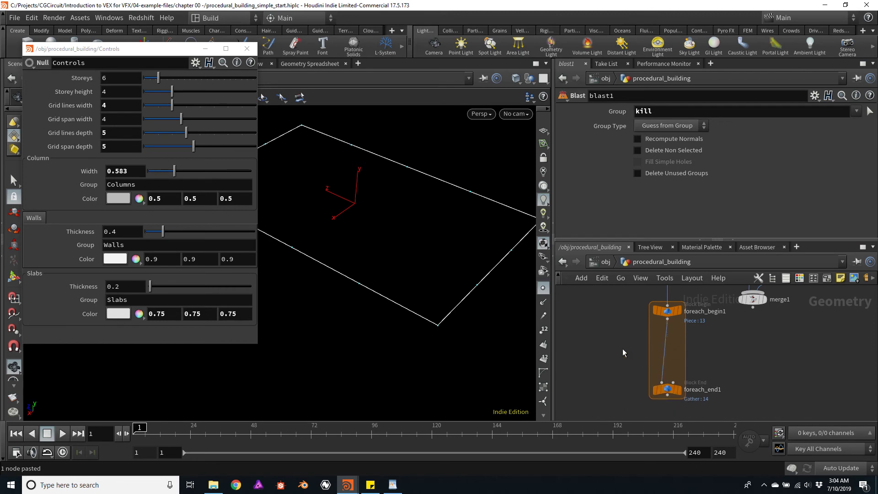
Insert a PolyFrame node, polyframe1, into the loop and display foreach_end1
key(Tab)
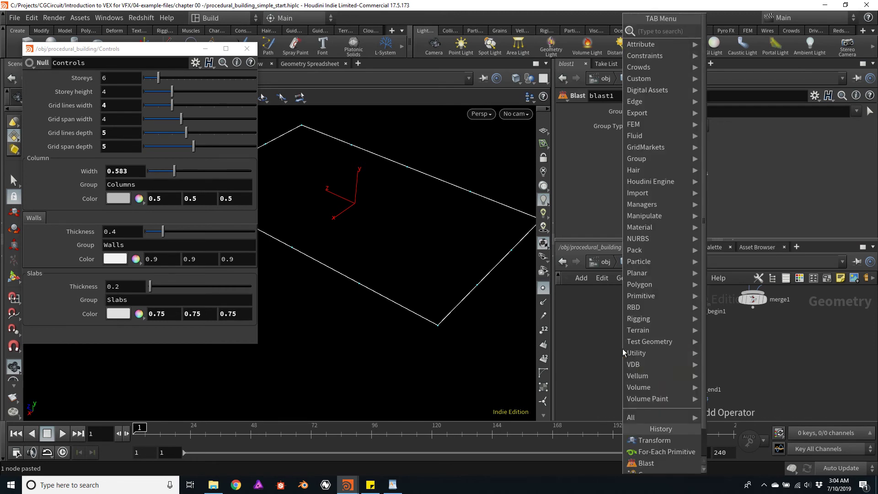
text(polyf)
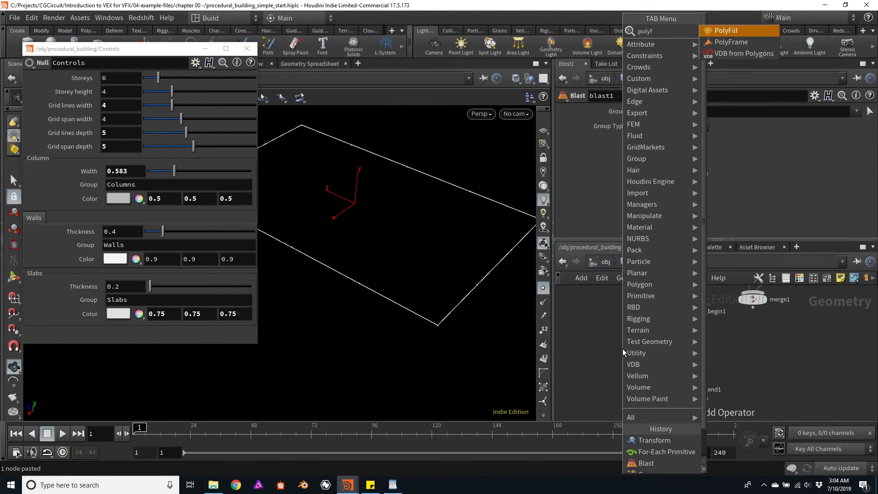
key(Down)
key(Return)
click(634, 355)
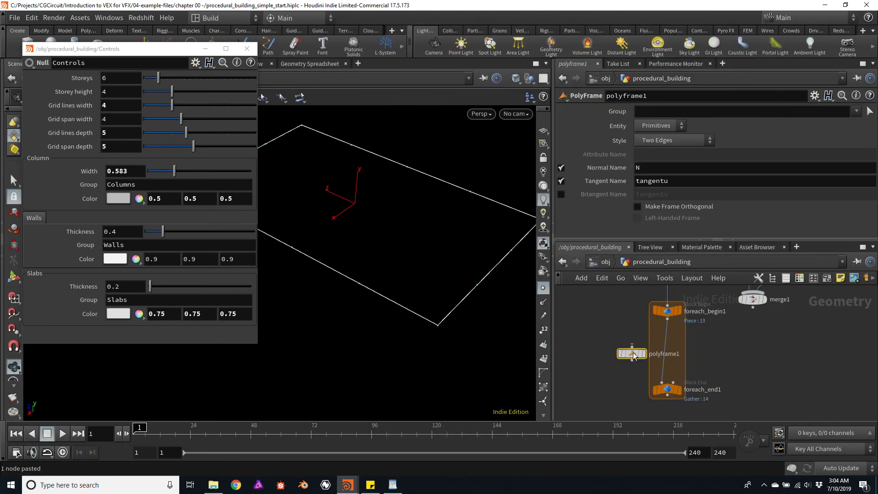
drag(634, 356, 672, 352)
key(r)
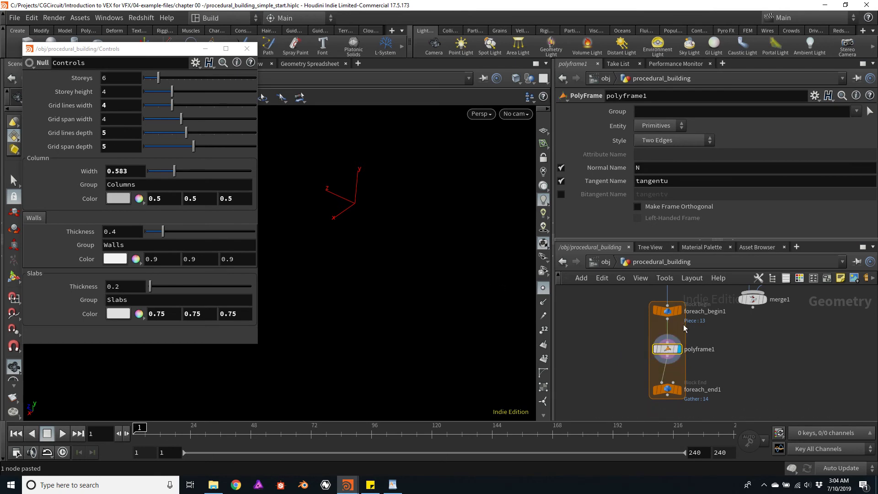
click(680, 388)
alt+drag(421, 265, 443, 262)
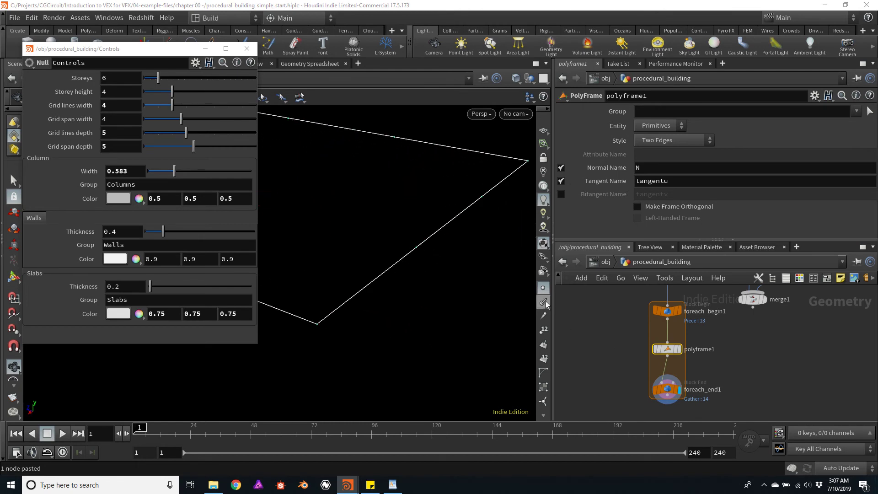
scroll(542, 304, down, 3)
scroll(541, 305, down, 3)
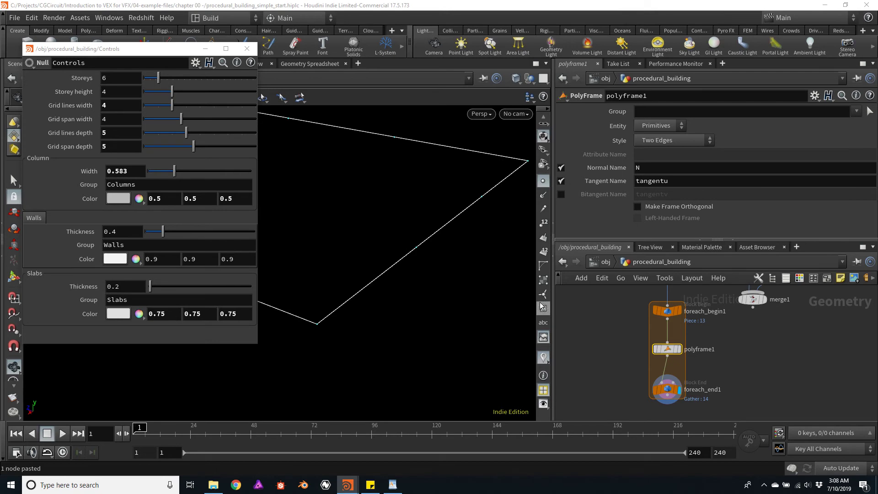
Create a new Marker visualizer for the scene
click(543, 357)
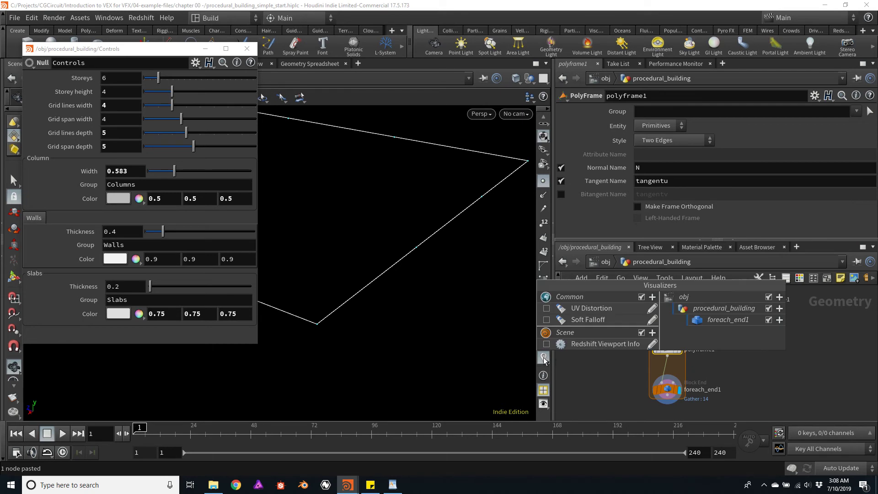
click(652, 332)
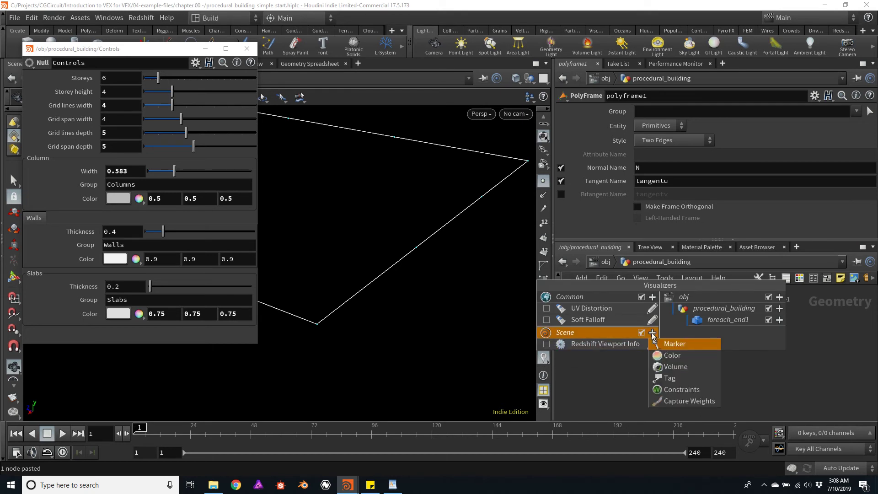
click(672, 344)
drag(651, 158, 538, 110)
Name and label the visualizer N, set its style to Vector, and close the editor
double_click(546, 147)
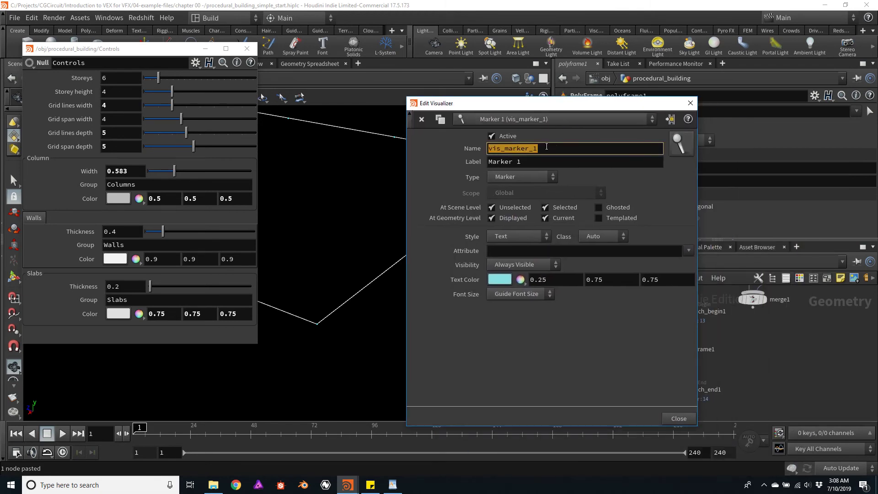
text(N)
key(Tab)
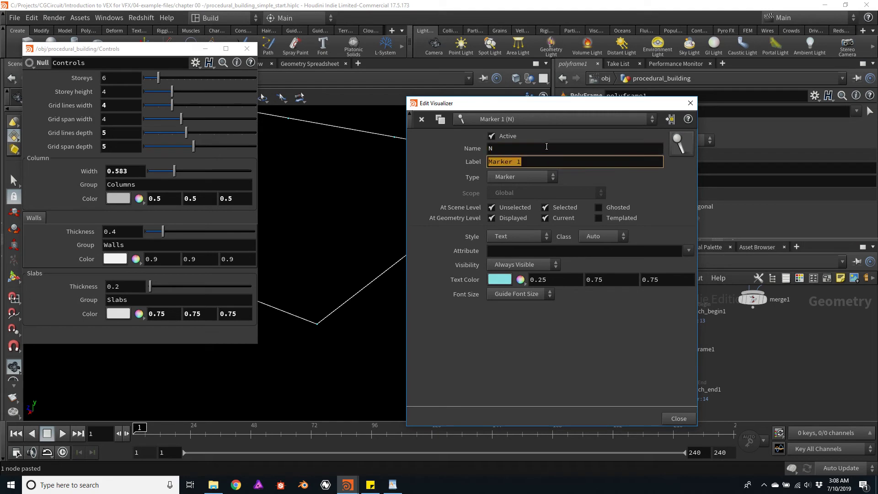
text(N)
key(Tab)
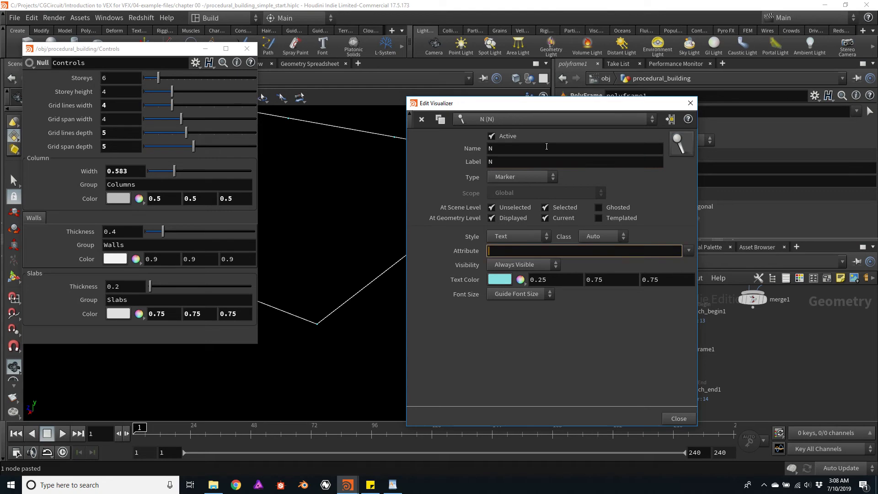
click(535, 238)
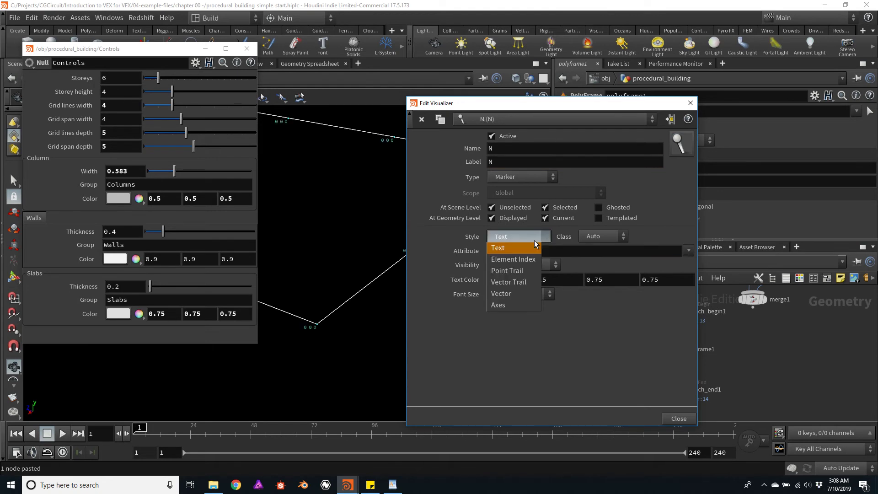
click(512, 294)
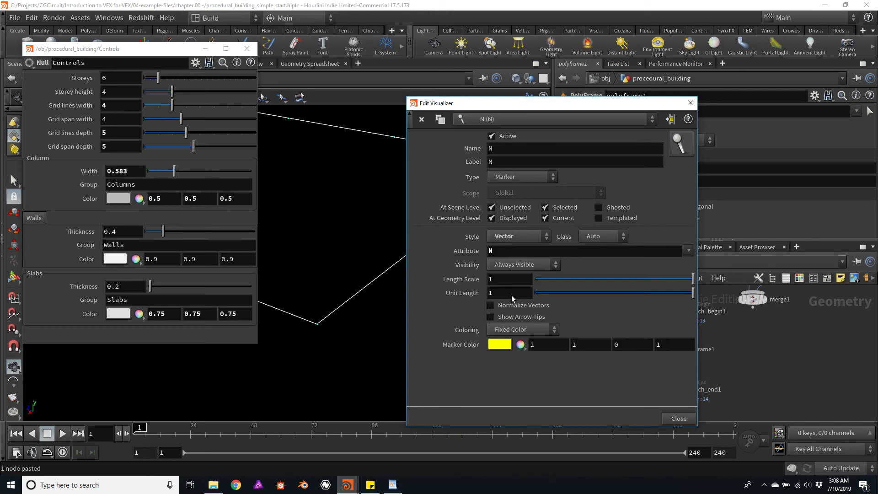
click(677, 418)
mouse_move(668, 350)
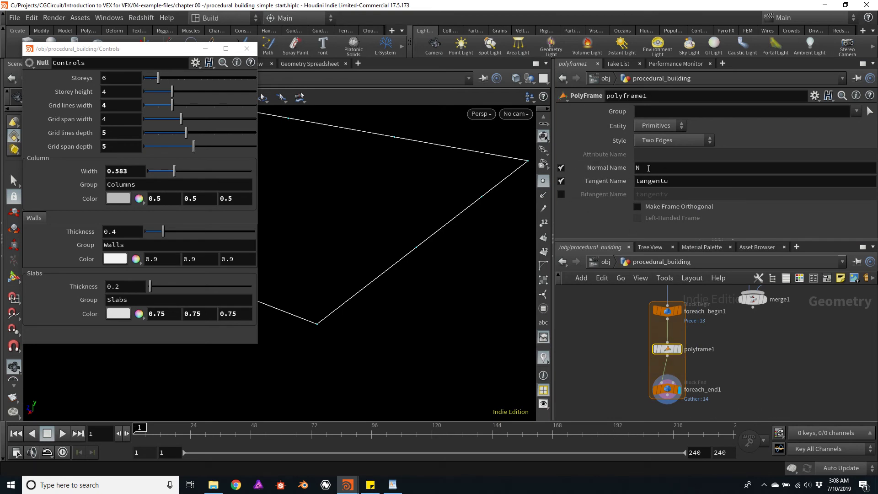
In polyframe1, turn off Normal Name and rename Tangent Name from tangentu to N
click(561, 168)
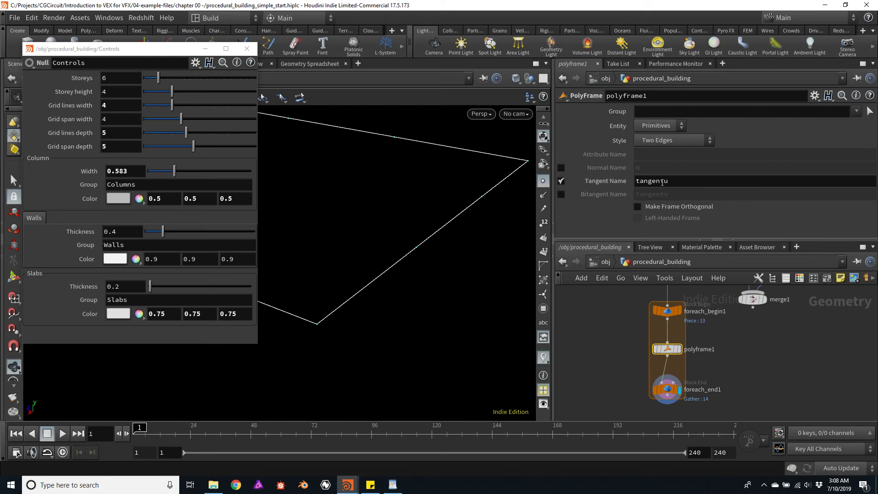
click(660, 181)
double_click(659, 181)
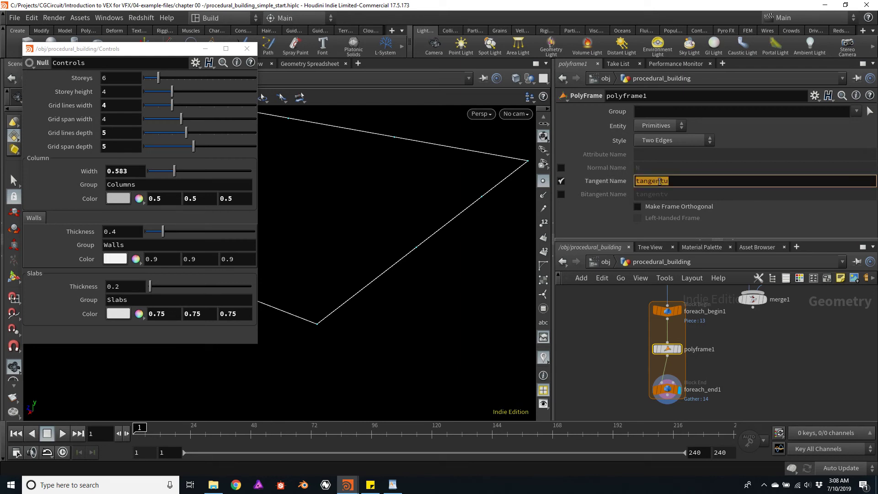
text(N)
key(Return)
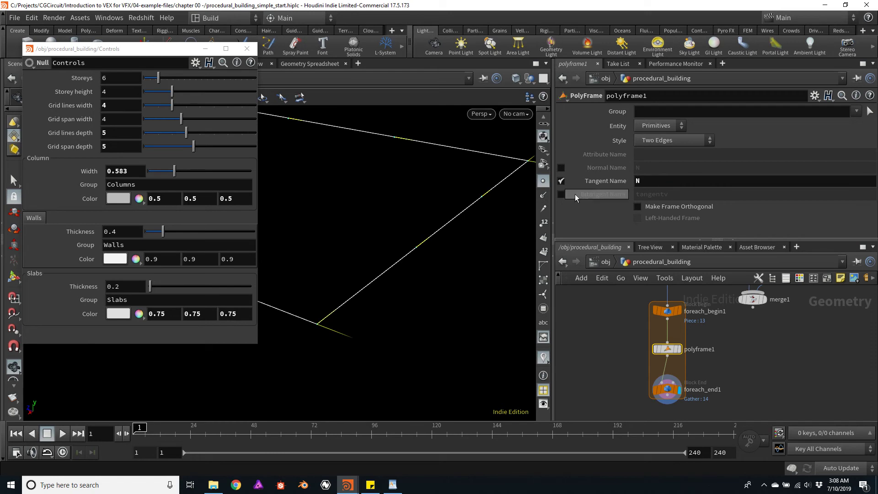
drag(495, 198, 407, 242)
drag(480, 190, 432, 242)
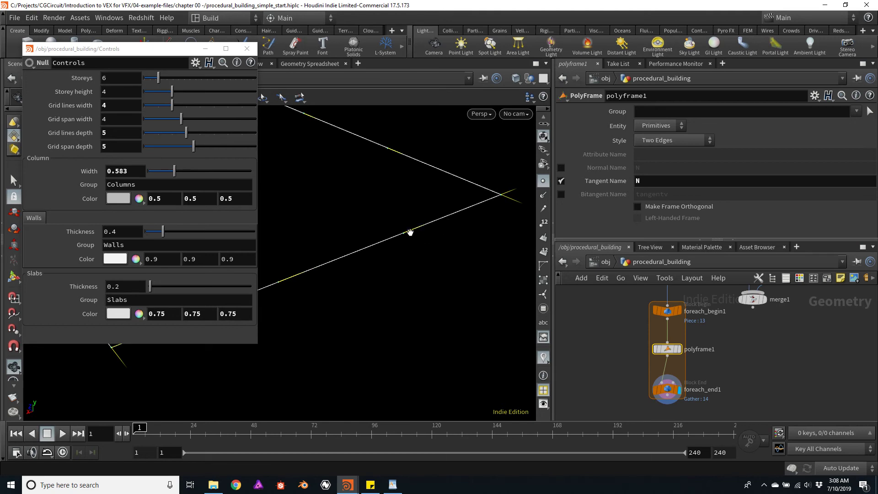
drag(429, 231, 448, 228)
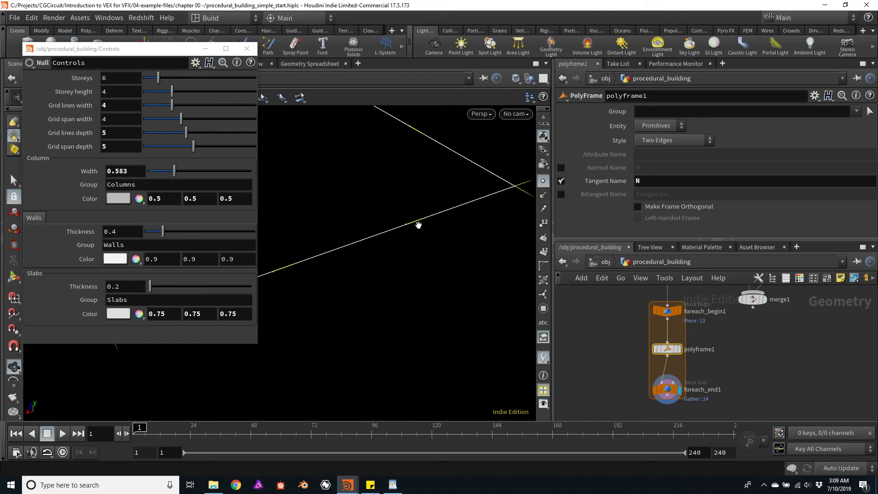
drag(441, 246, 437, 249)
scroll(438, 249, down, 3)
Add a Peak node, peak1, between polyframe1 and foreach_end1
middle_drag(744, 391, 733, 336)
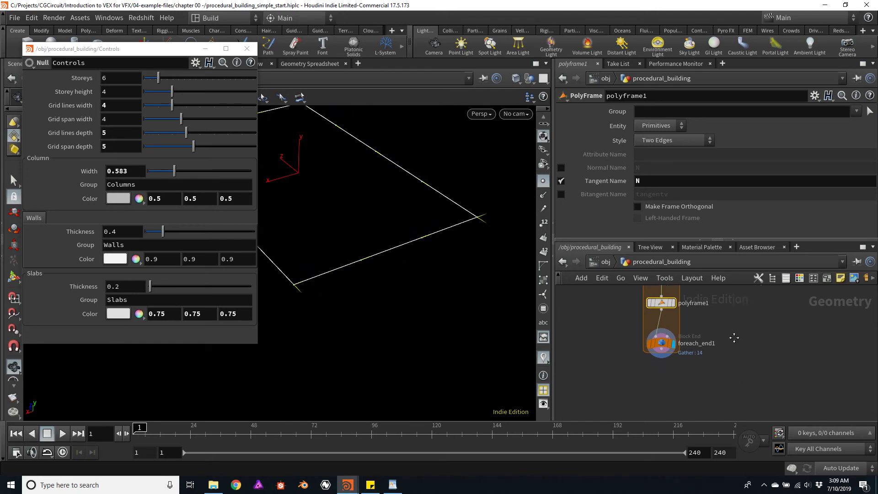
key(Tab)
text(peak)
key(Return)
click(740, 337)
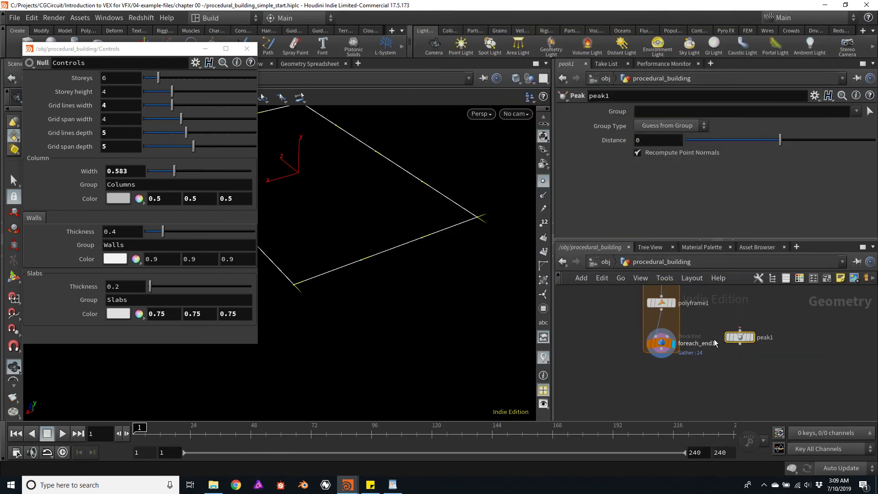
drag(665, 348, 666, 360)
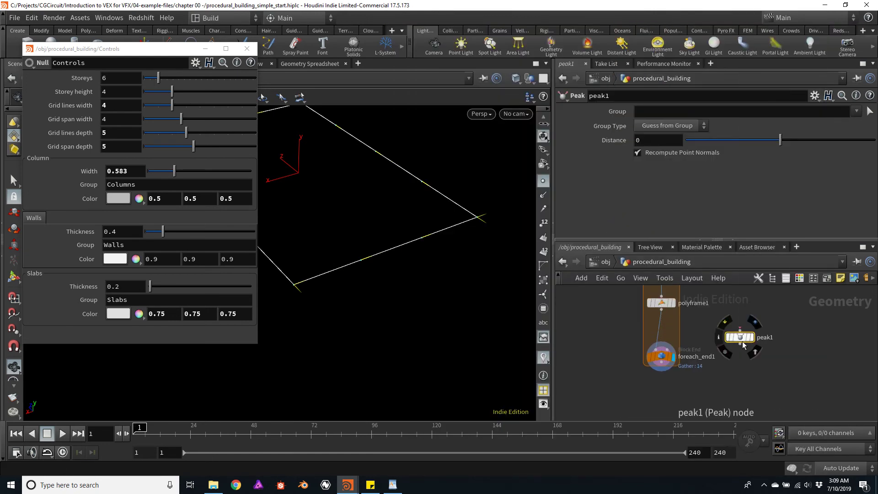
drag(743, 344, 662, 336)
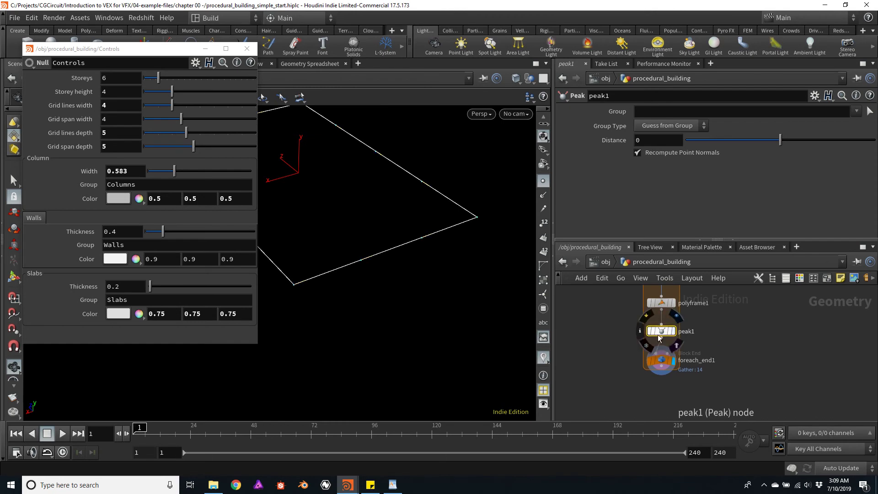
Set peak1's Distance to -.2
drag(783, 144, 752, 144)
click(658, 141)
text(*)
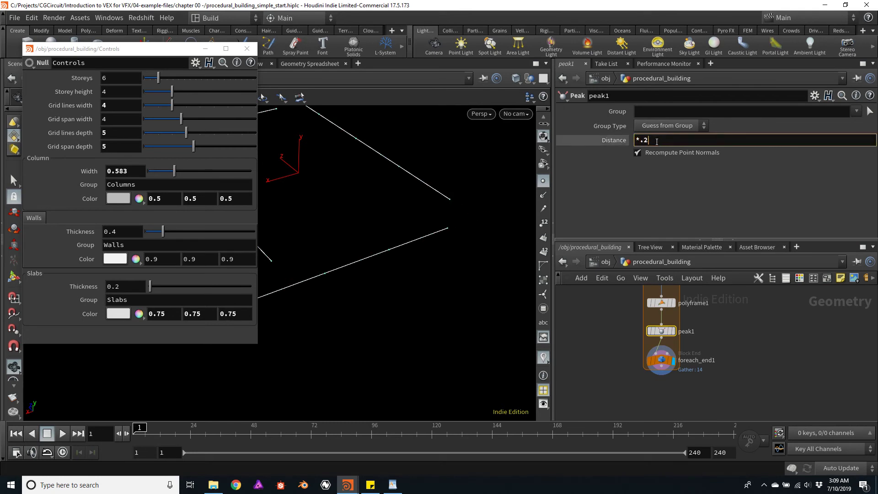
key(Return)
click(661, 142)
key(Home)
key(Delete)
text(-)
key(Return)
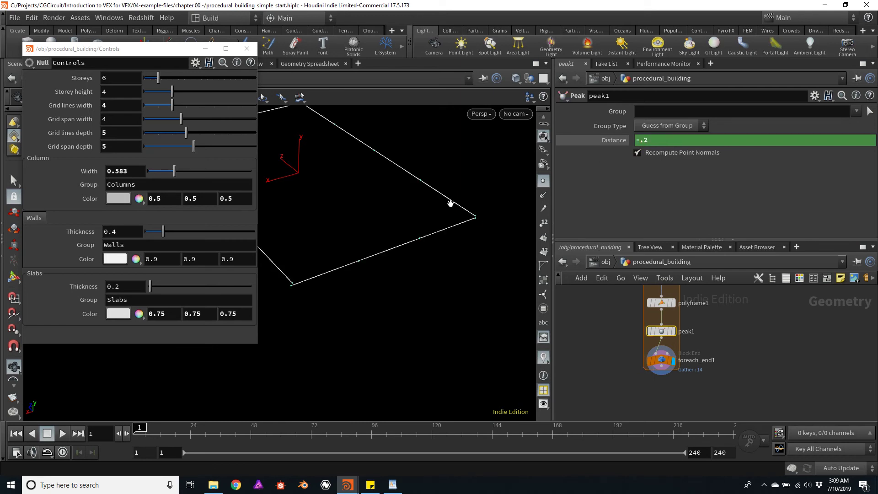
drag(440, 201, 447, 254)
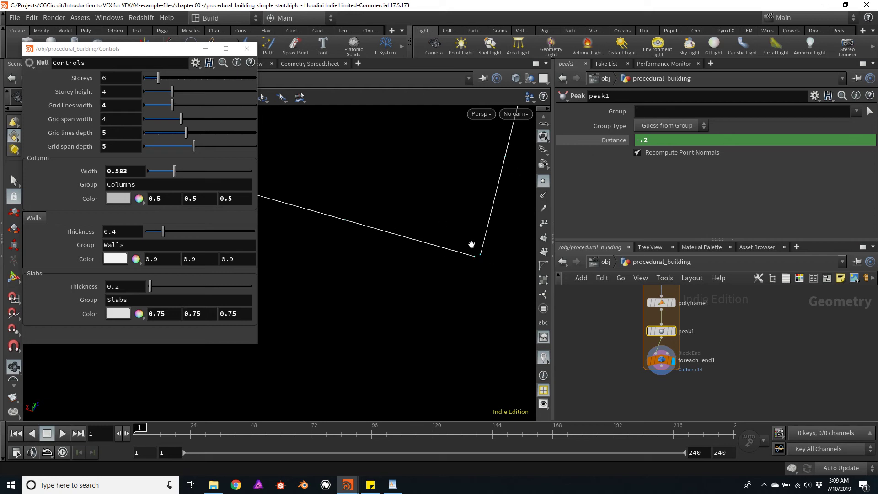
mouse_move(455, 241)
mouse_down()
mouse_move(412, 211)
mouse_move(417, 232)
mouse_move(452, 259)
mouse_move(501, 245)
mouse_move(464, 252)
mouse_up()
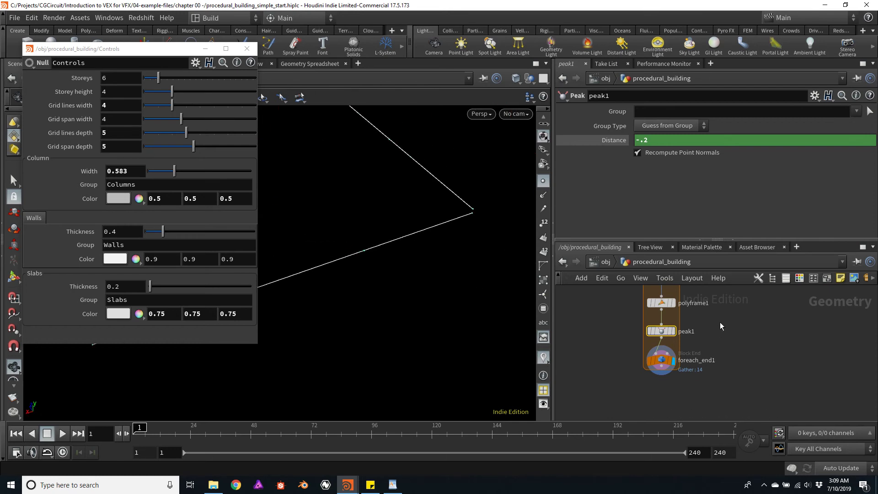
Move peak1 and foreach_end1 lower in the network
drag(722, 325, 629, 363)
drag(661, 331, 661, 363)
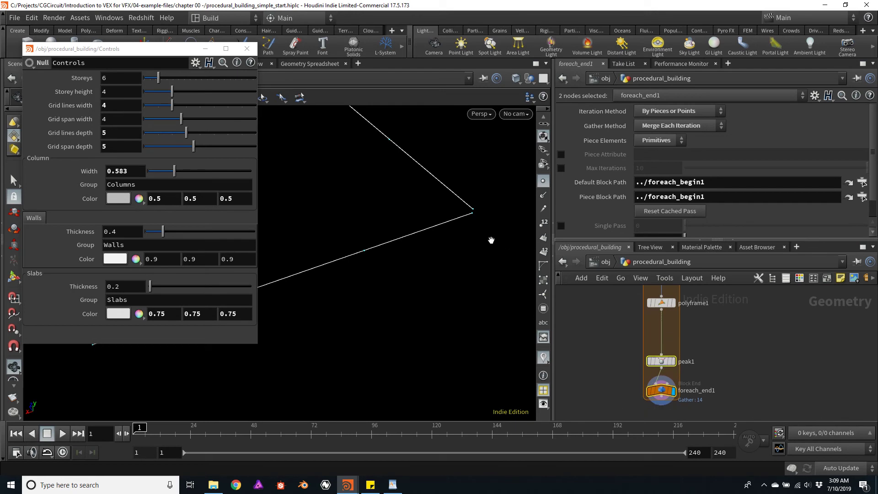
drag(481, 240, 455, 239)
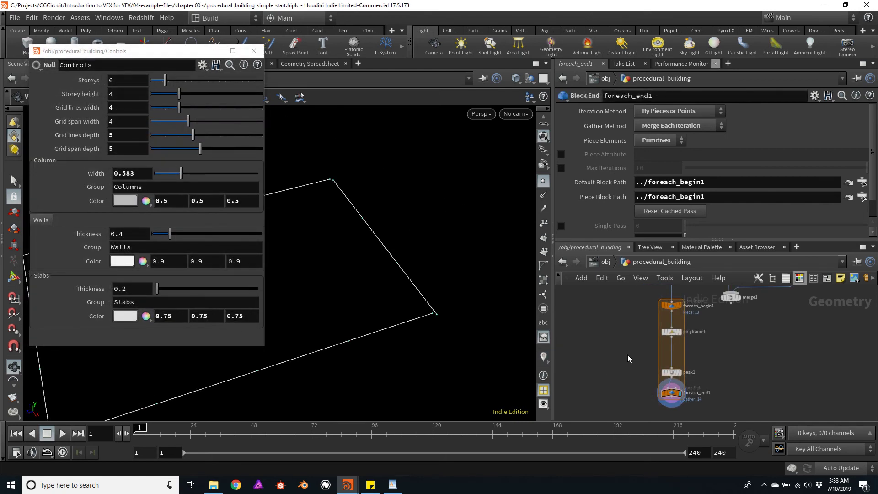
key(Tab)
text(poin)
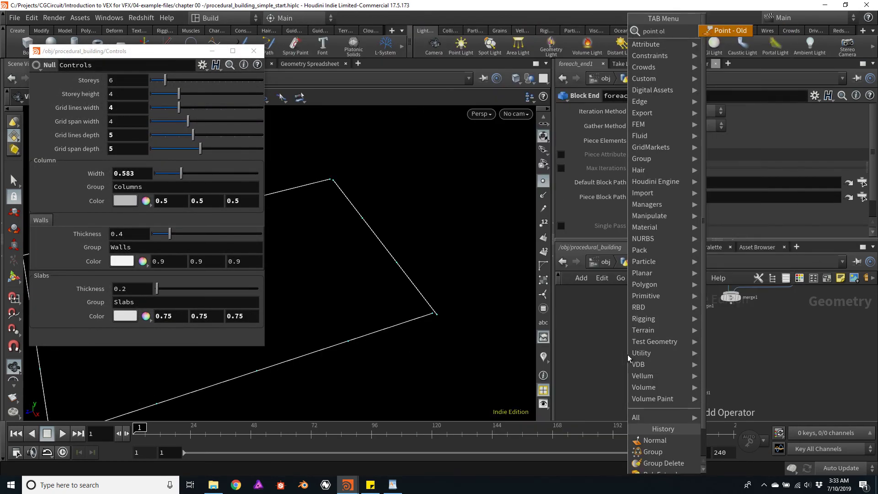
key(Return)
click(627, 355)
drag(627, 357, 689, 356)
drag(875, 185, 872, 133)
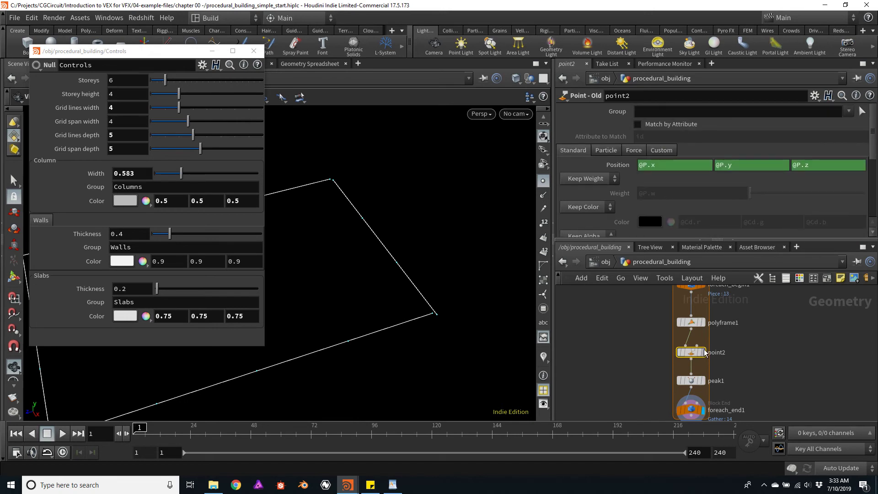
mouse_move(692, 356)
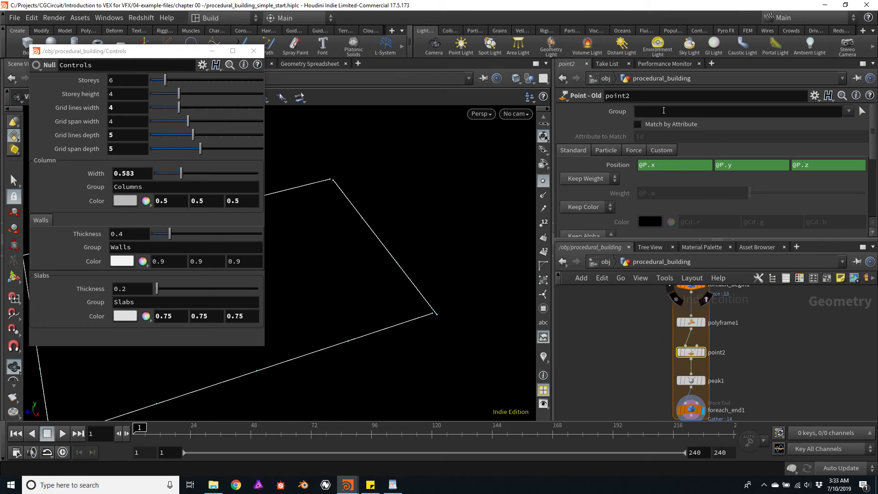
click(664, 111)
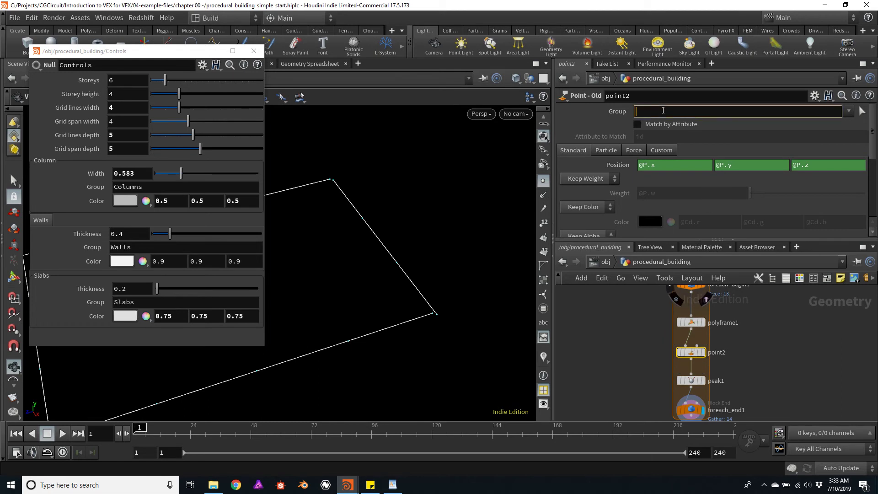
key(Return)
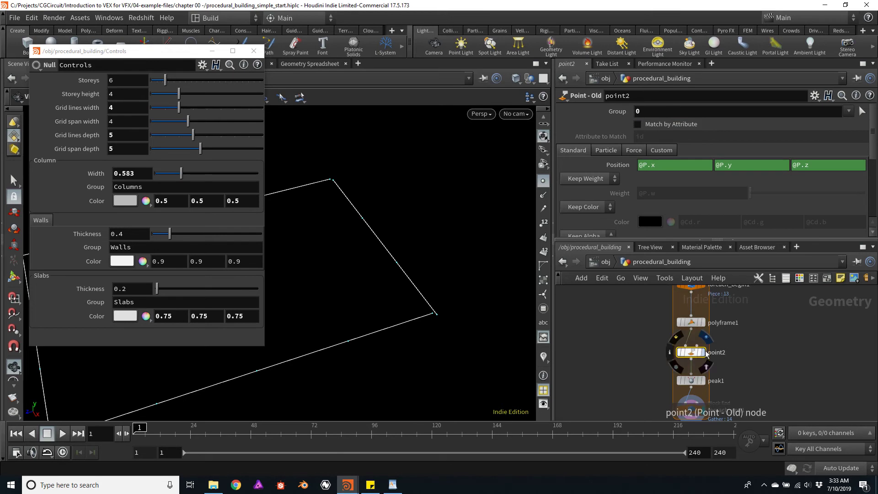
click(708, 353)
key(f)
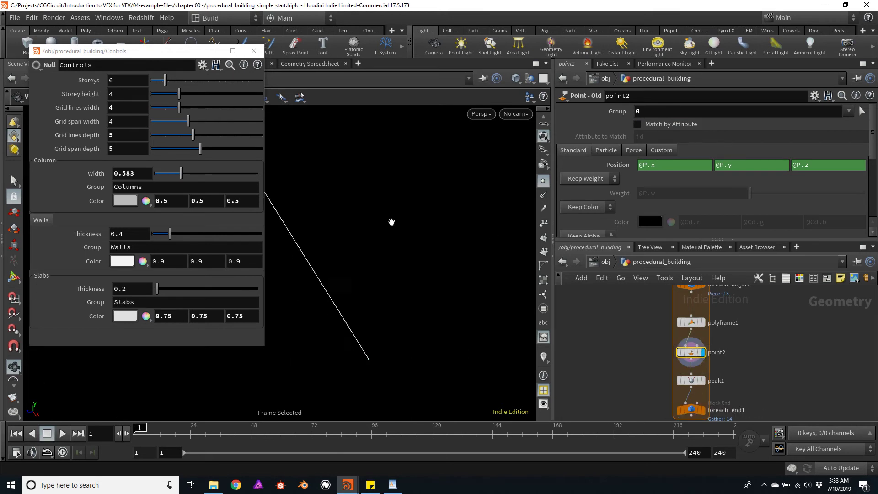
drag(371, 221, 321, 181)
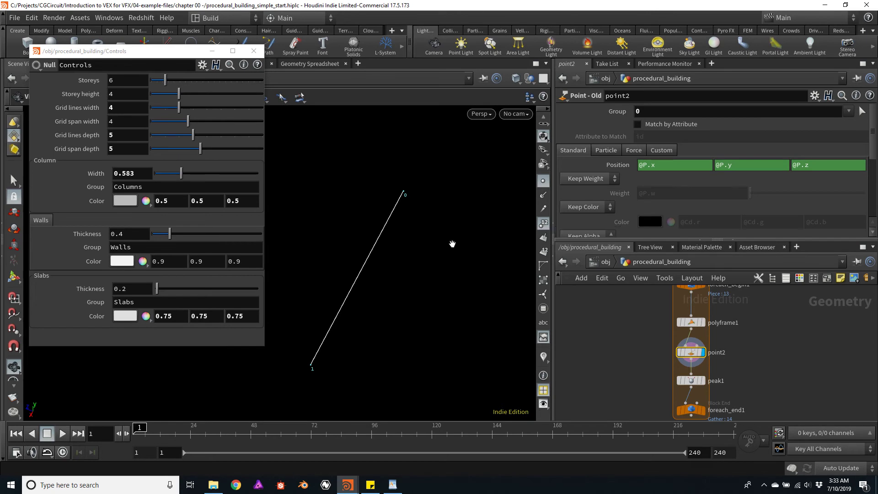
drag(445, 234, 466, 236)
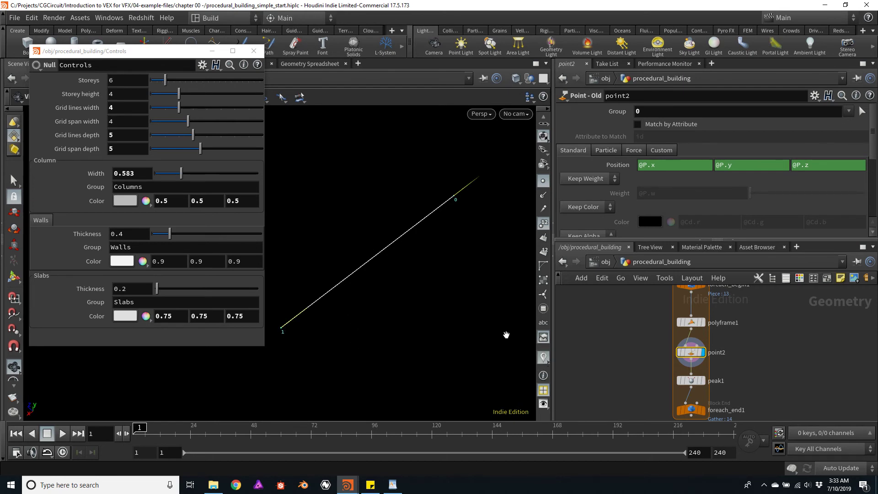
drag(451, 289, 464, 232)
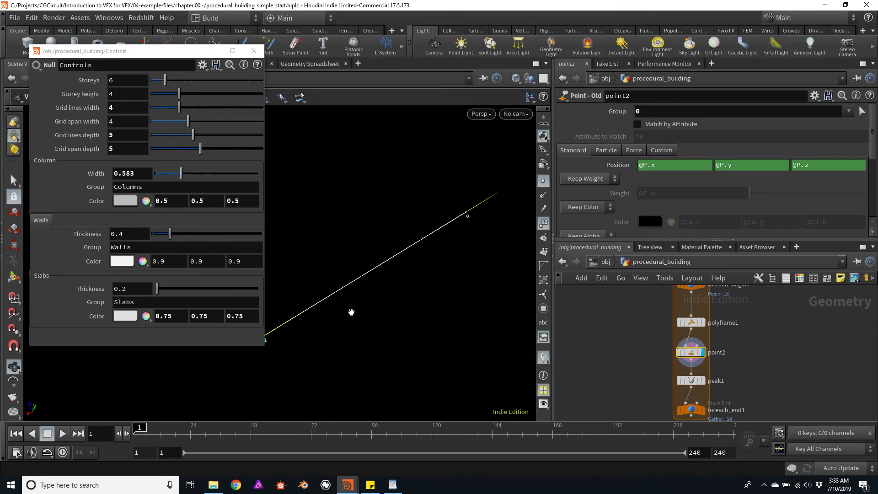
middle_drag(322, 319, 340, 296)
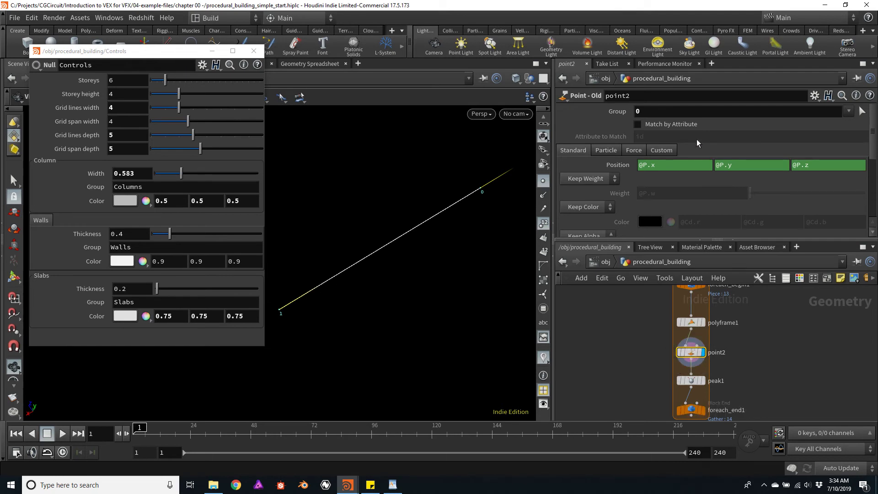
click(645, 112)
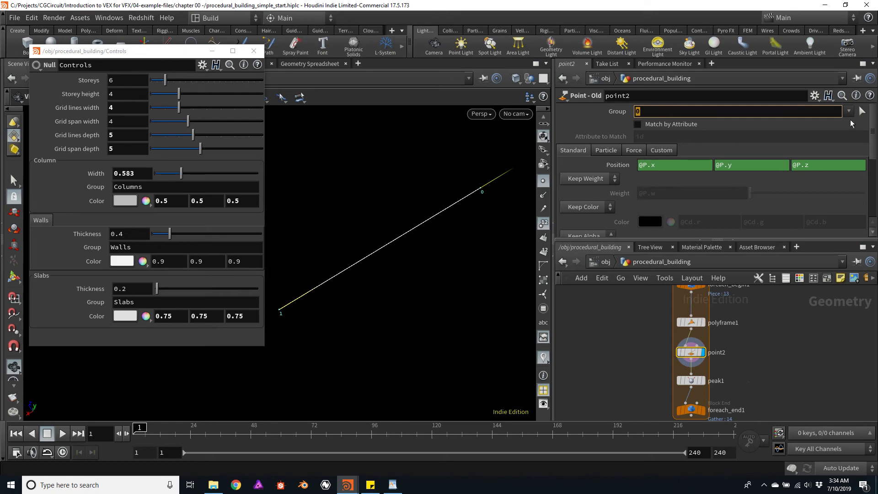
Set point2's Keep Normal option to Add Normal
scroll(874, 127, down, 5)
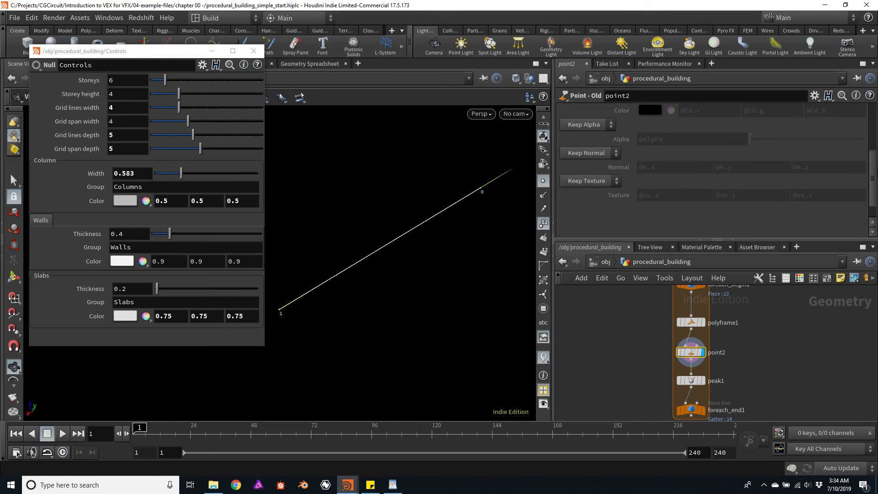
click(590, 154)
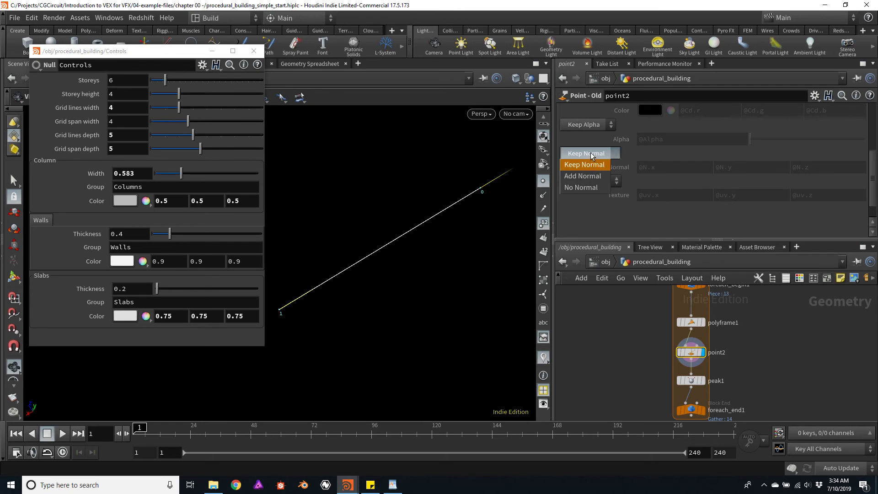
click(586, 177)
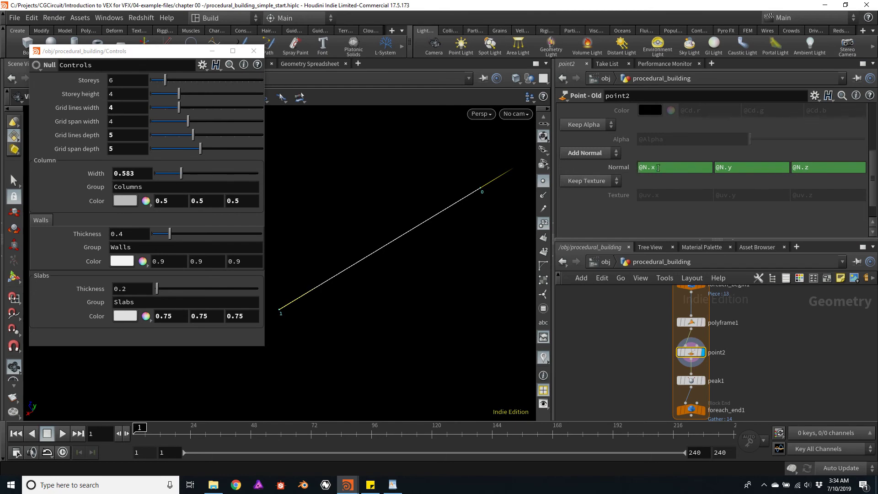
click(639, 168)
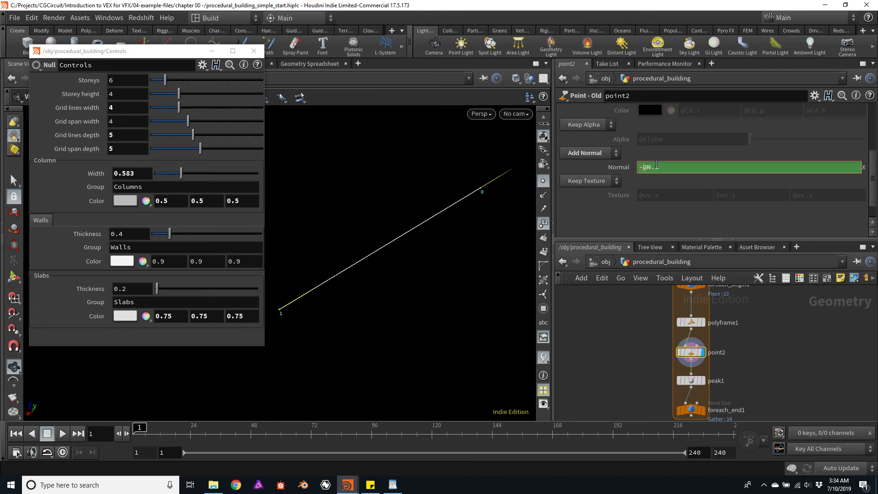
text(-)
key(Return)
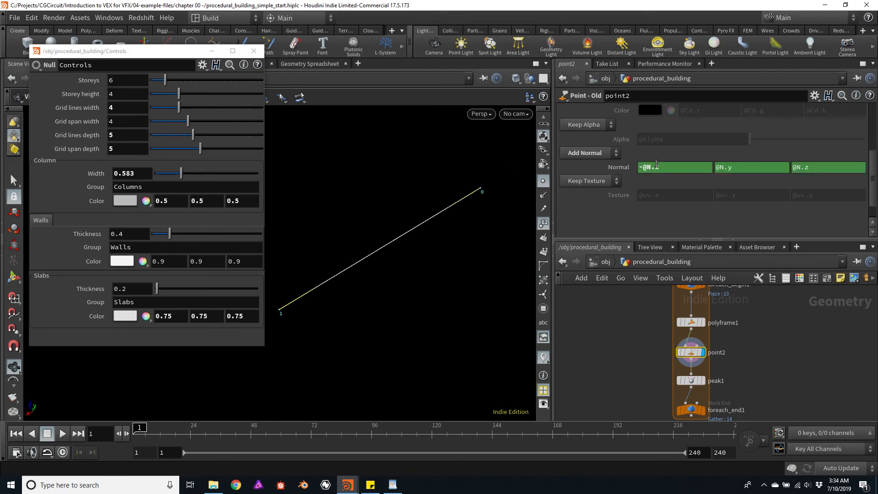
click(716, 168)
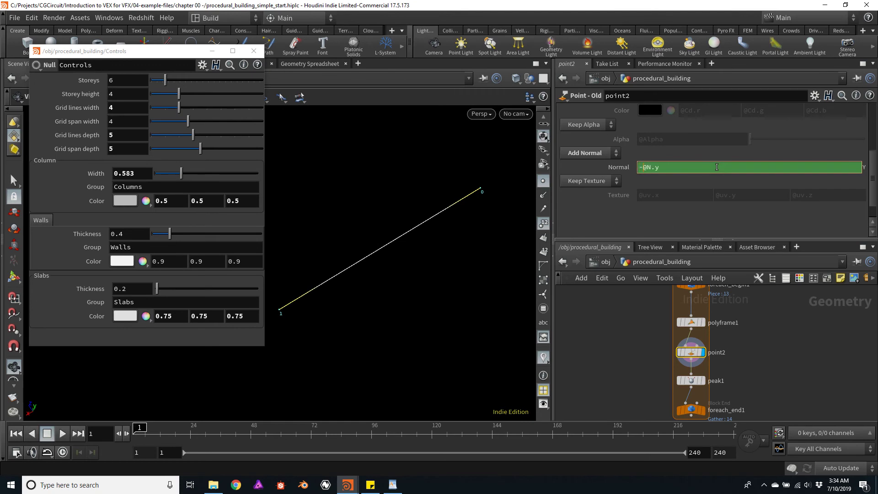
key(Return)
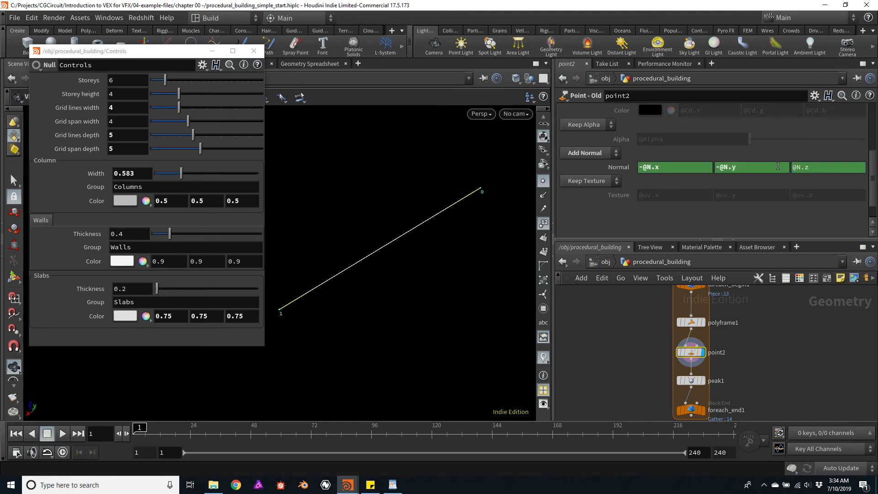
click(791, 168)
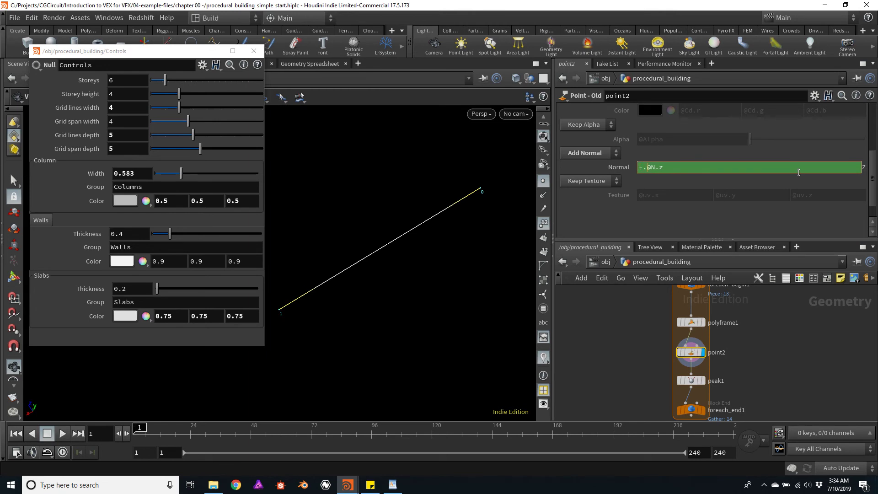
key(Return)
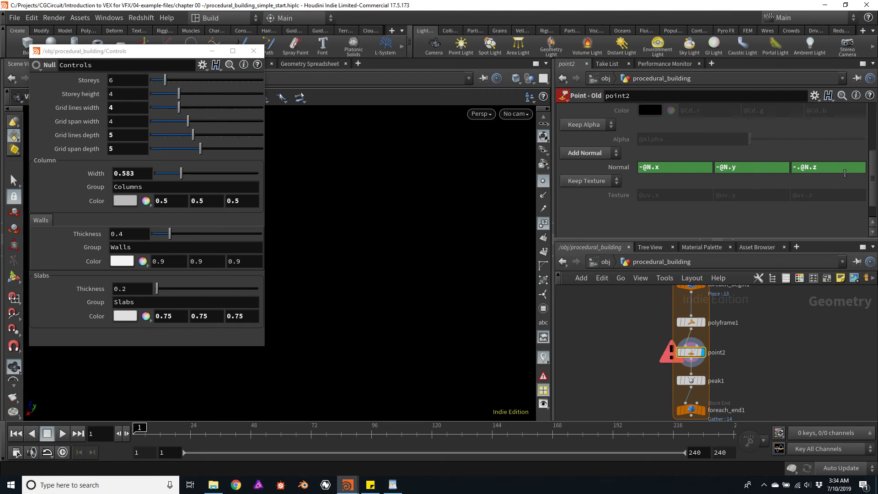
key(ctrl+z)
click(794, 167)
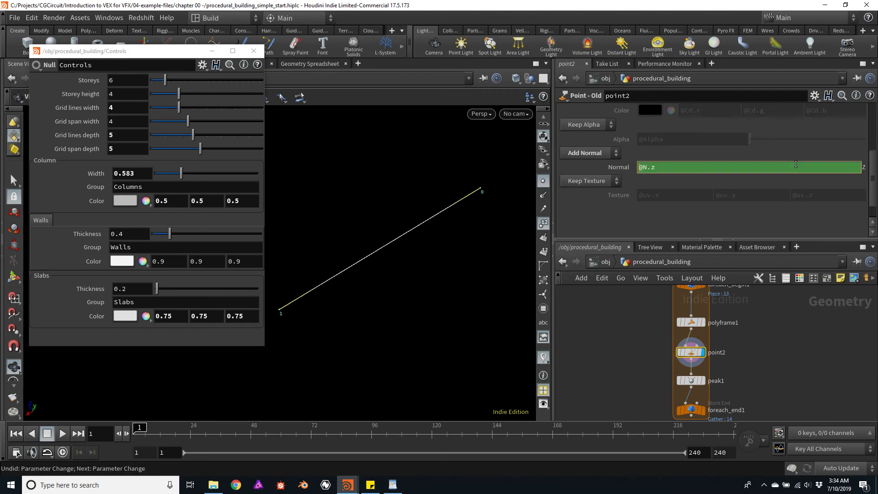
text(-)
key(Return)
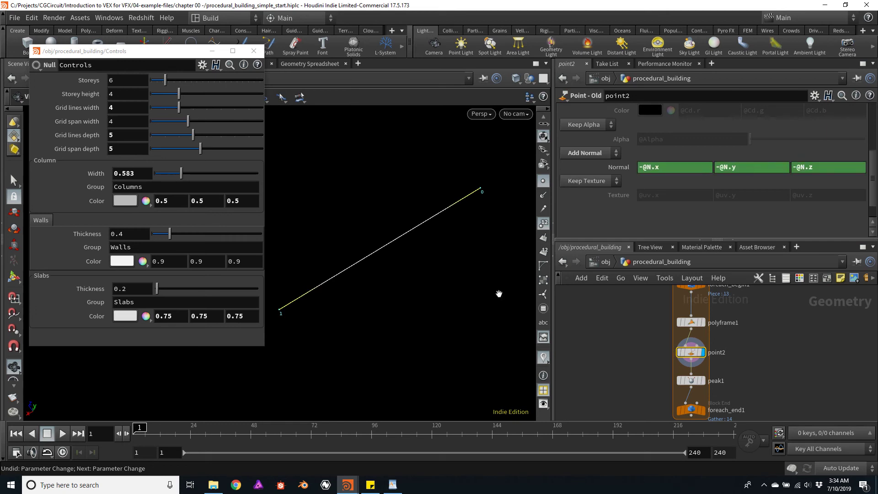
drag(456, 223, 436, 233)
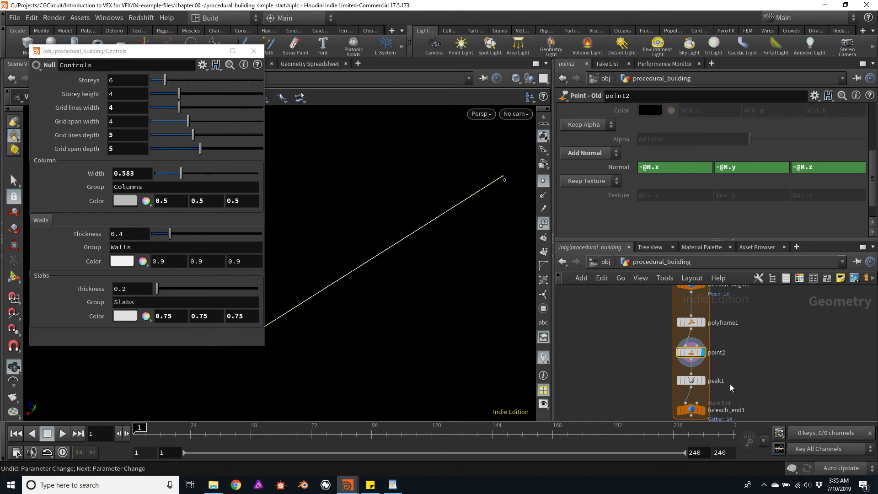
Set peak1's Distance to -0.2, then raise it to about 1.6
click(701, 383)
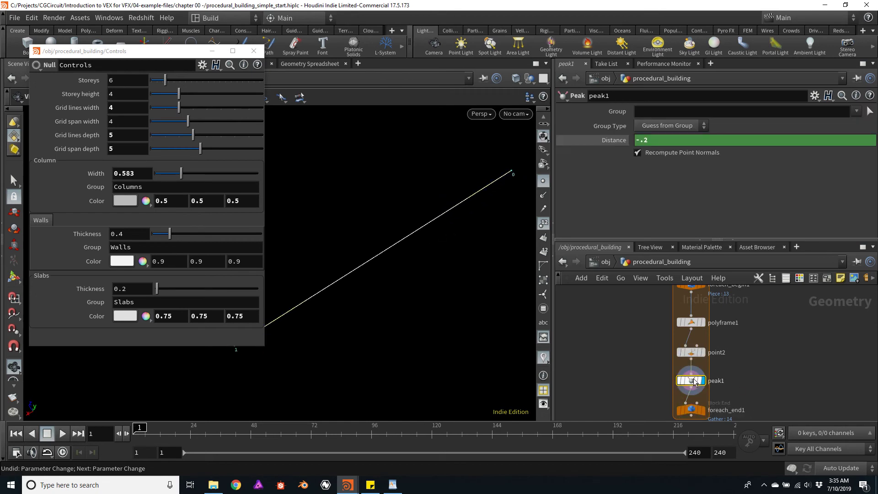
click(667, 144)
text(-.2)
key(Return)
middle_drag(668, 141, 732, 145)
drag(422, 202, 415, 256)
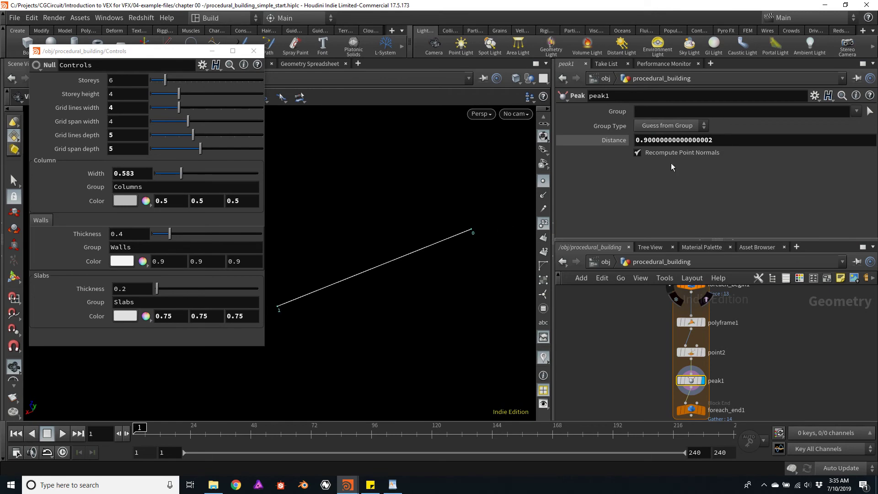
middle_drag(677, 138, 723, 144)
scroll(686, 352, up, 3)
Display foreach_end1's combined output and frame the offset wall segments
click(686, 345)
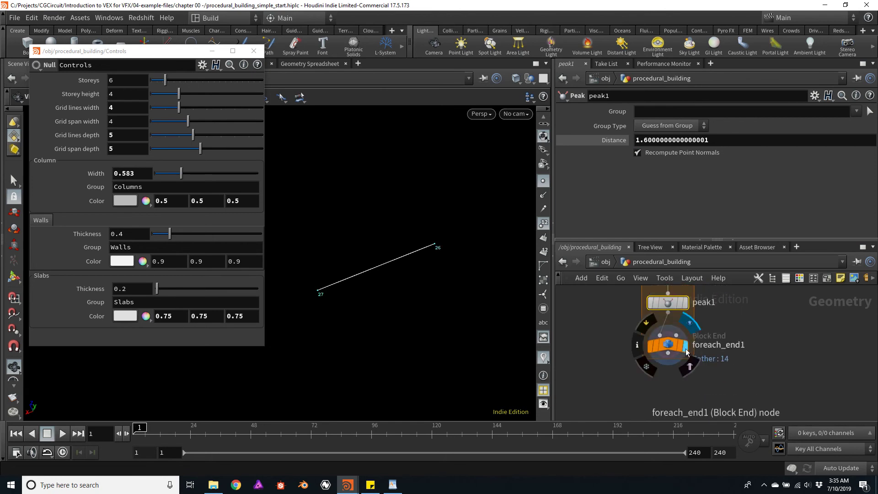
click(674, 347)
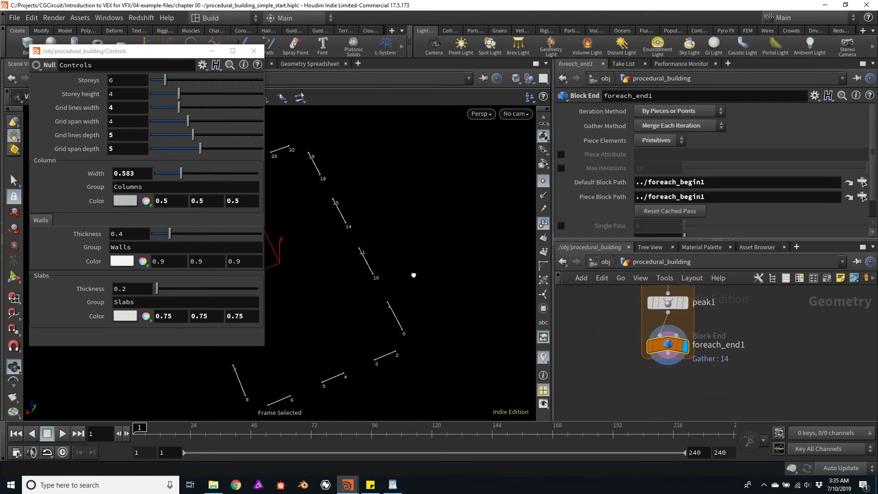
key(f)
drag(431, 327, 423, 306)
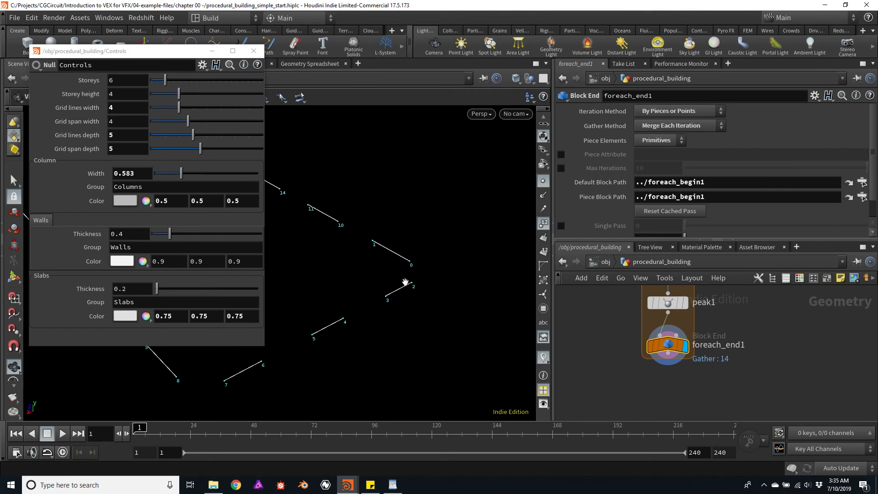
scroll(374, 303, up, 2)
scroll(392, 270, up, 3)
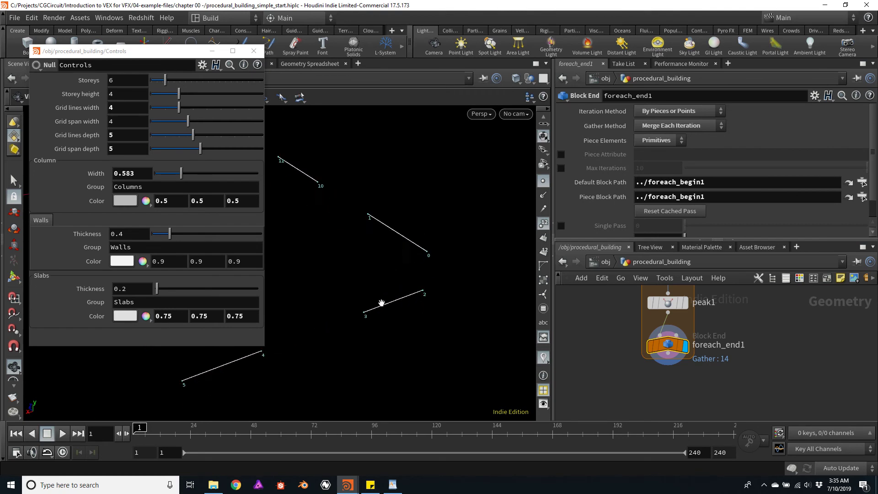
scroll(382, 303, up, 5)
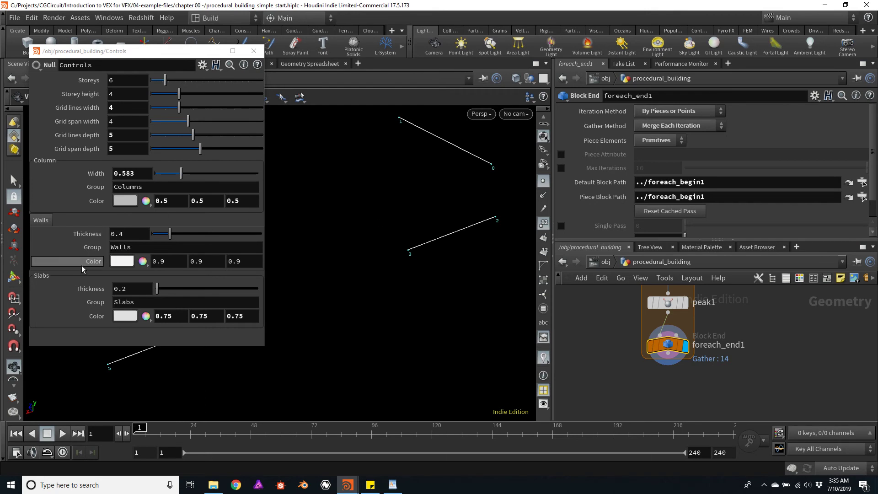
Set peak1's Distance to ch("../Controls/columnWidth")/2 via a pasted relative reference
right_click(99, 173)
click(122, 251)
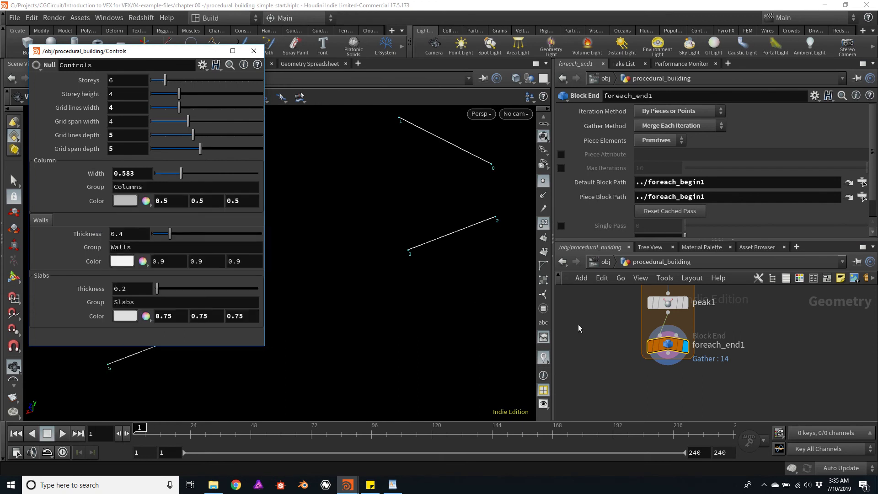
click(669, 329)
right_click(712, 140)
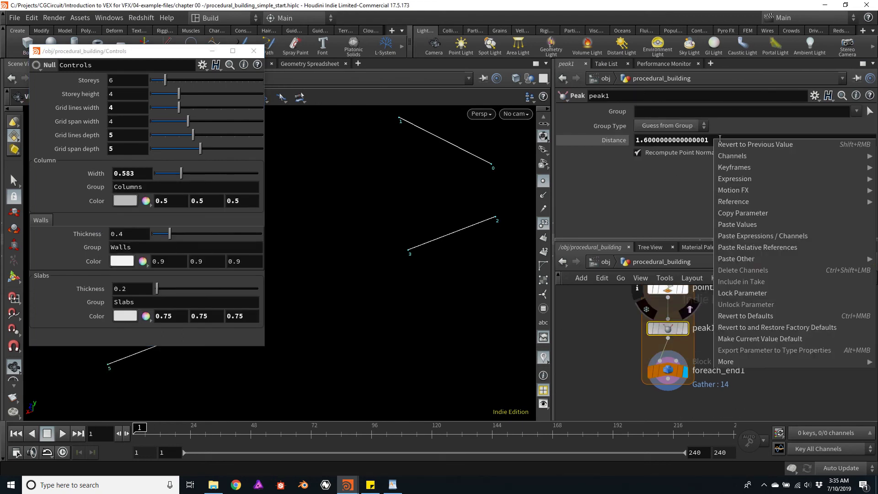
click(768, 250)
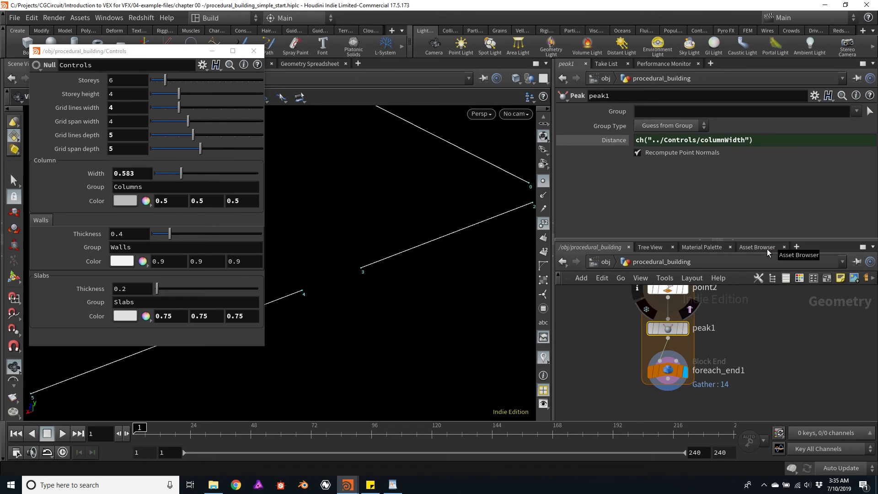
click(770, 146)
text(/2)
key(Return)
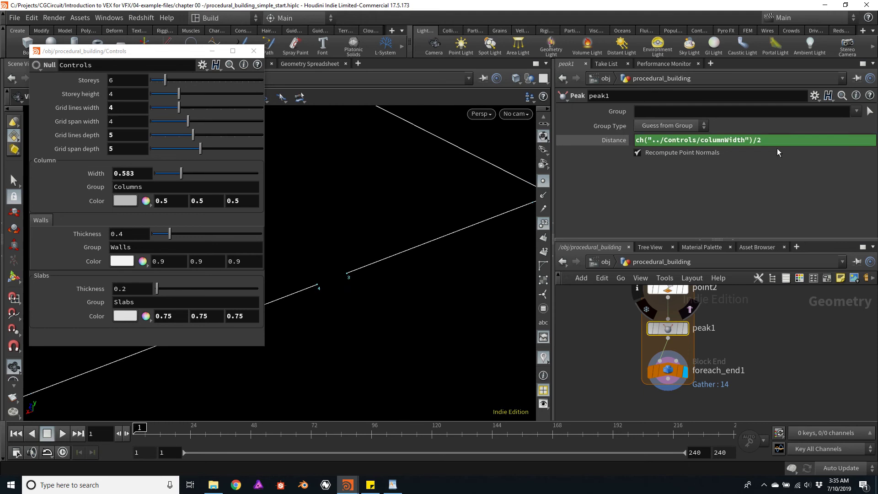
Display the copied columns in the viewport and orbit around them
scroll(688, 369, down, 5)
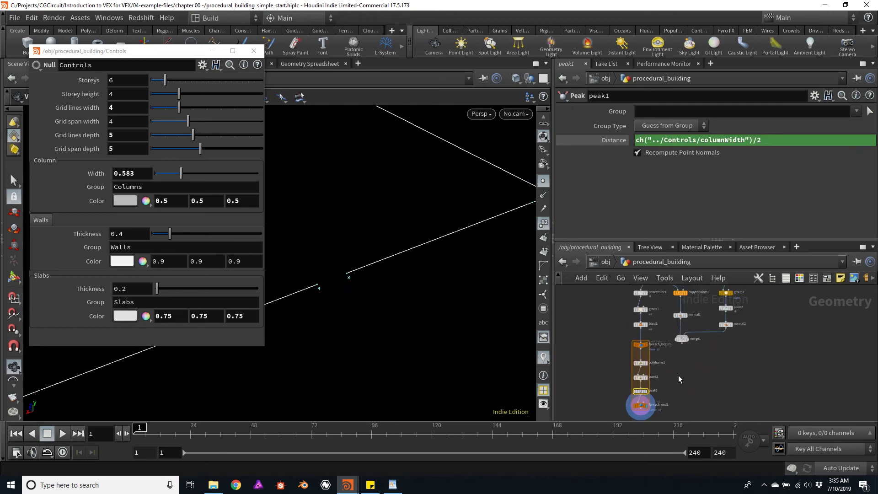
scroll(693, 300, up, 5)
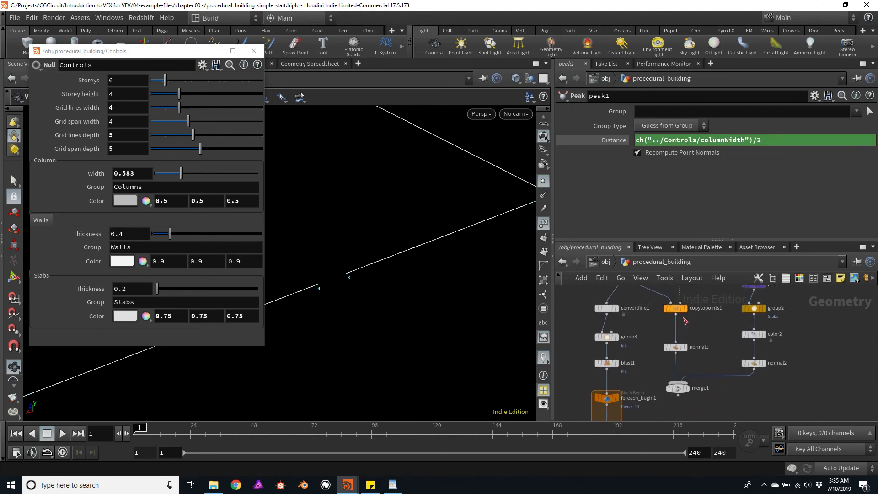
click(683, 304)
alt+drag(443, 270, 398, 299)
mouse_move(398, 298)
alt+middle_down()
mouse_move(402, 286)
mouse_move(391, 283)
alt+middle_up()
scroll(365, 290, down, 5)
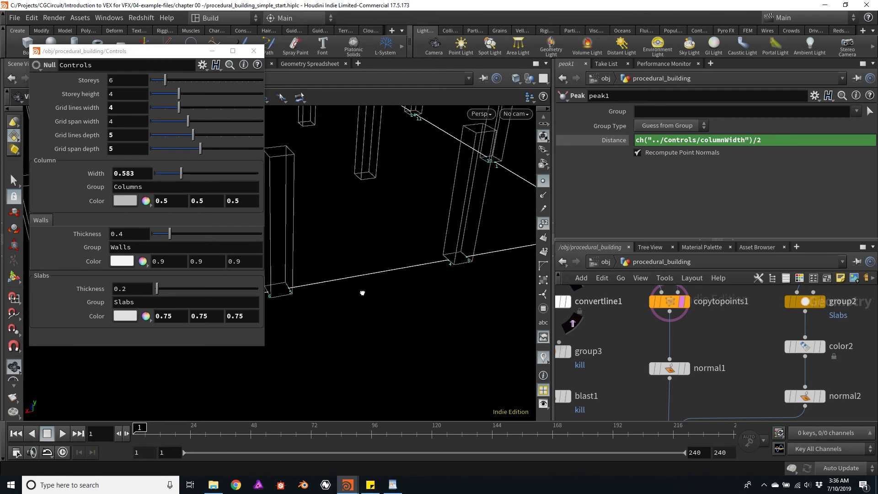
alt+drag(367, 293, 362, 290)
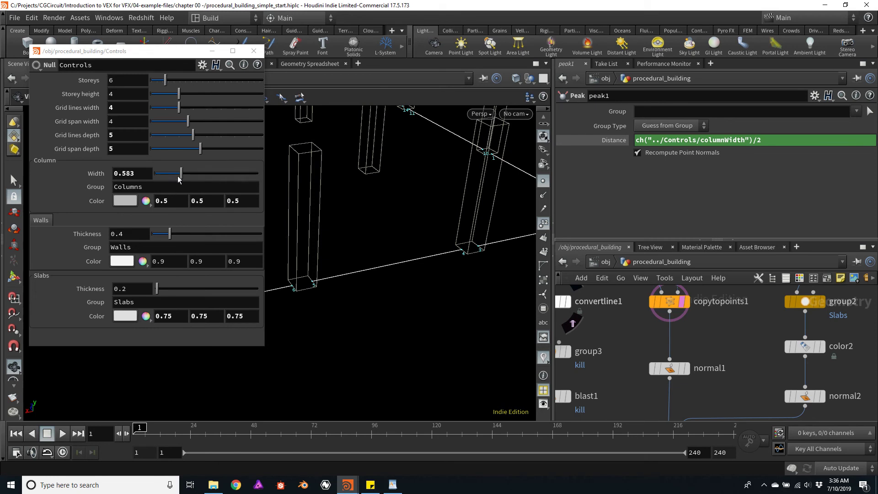
Vary the Controls column width, settling at 0.558, then frame peak1 and the loop end
mouse_move(181, 176)
mouse_down()
mouse_move(192, 176)
mouse_move(167, 177)
mouse_move(192, 176)
mouse_move(177, 176)
mouse_up()
mouse_move(348, 240)
alt+mouse_down()
mouse_move(384, 257)
mouse_move(362, 246)
alt+mouse_up()
mouse_move(178, 180)
mouse_down()
mouse_move(187, 179)
mouse_move(181, 182)
mouse_up()
alt+drag(413, 268, 398, 256)
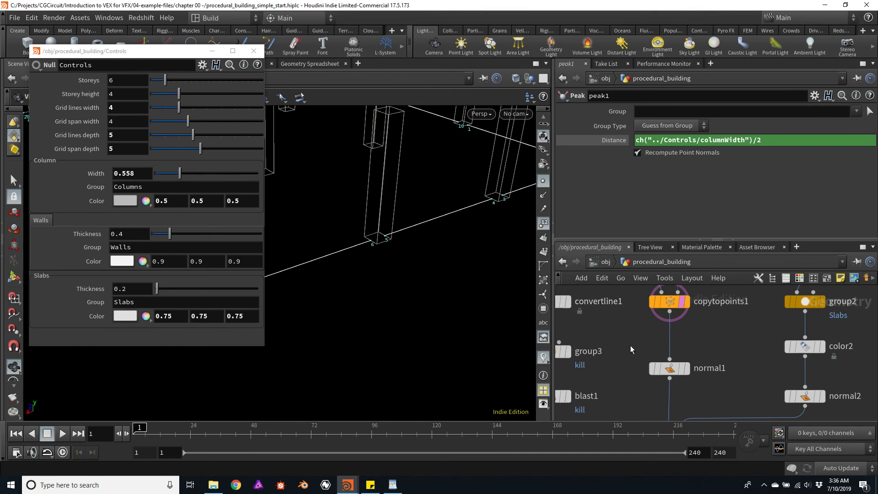
scroll(630, 347, down, 3)
key(f)
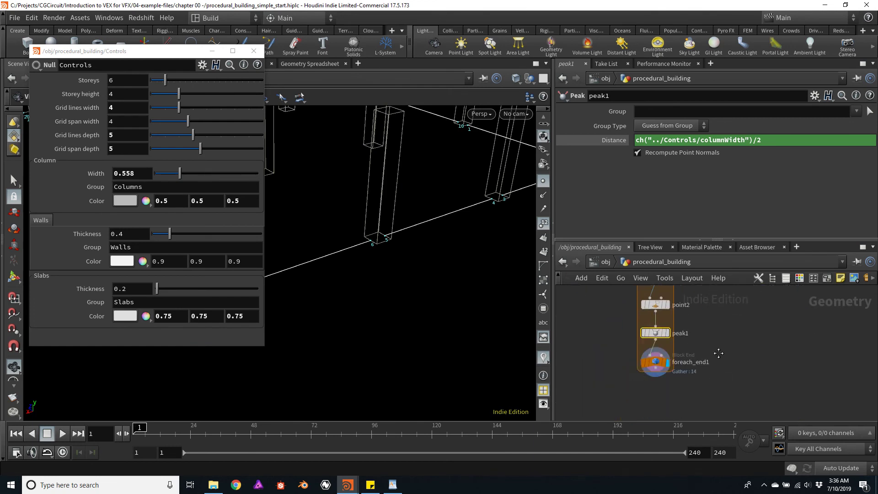
scroll(708, 373, up, 2)
Append polyextrude3 to foreach_end1 with a Distance of 0.003, then search for a Point node
click(646, 325)
key(Tab)
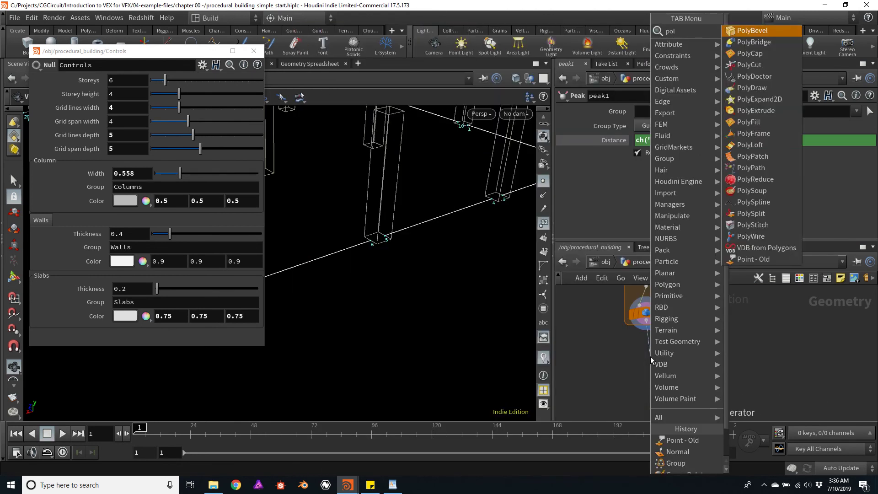
key(Escape)
click(651, 360)
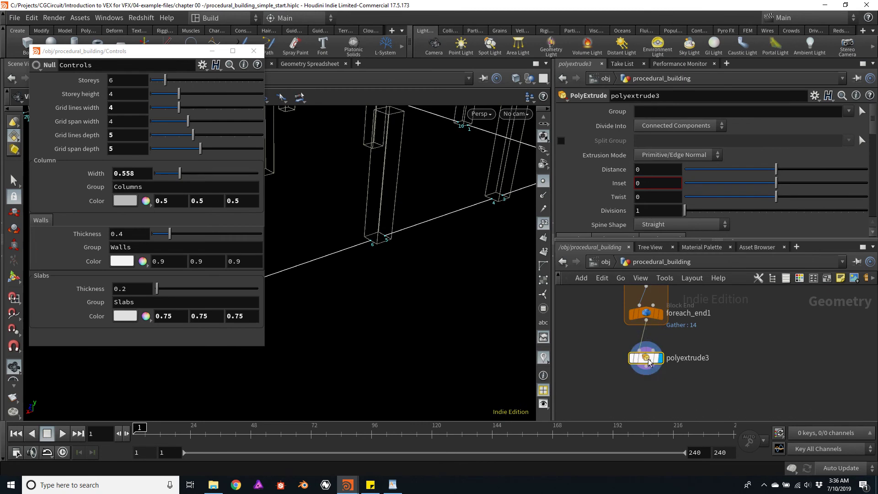
mouse_move(776, 170)
mouse_down()
mouse_move(736, 171)
mouse_move(801, 171)
mouse_move(750, 171)
mouse_move(770, 178)
mouse_up()
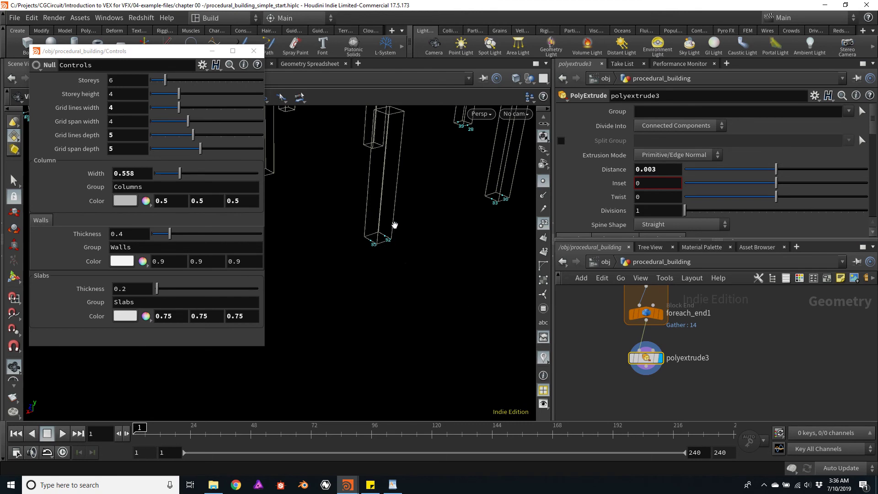
drag(385, 274, 412, 295)
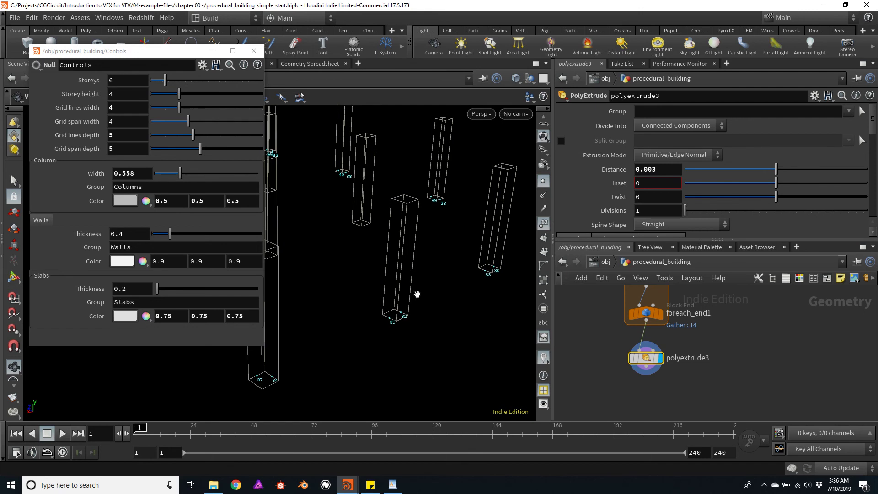
drag(646, 358, 645, 379)
key(Tab)
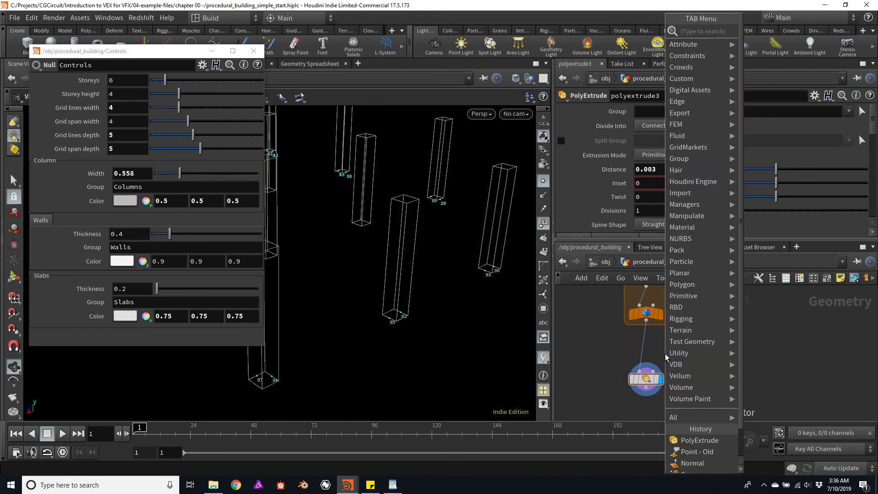
text(poin)
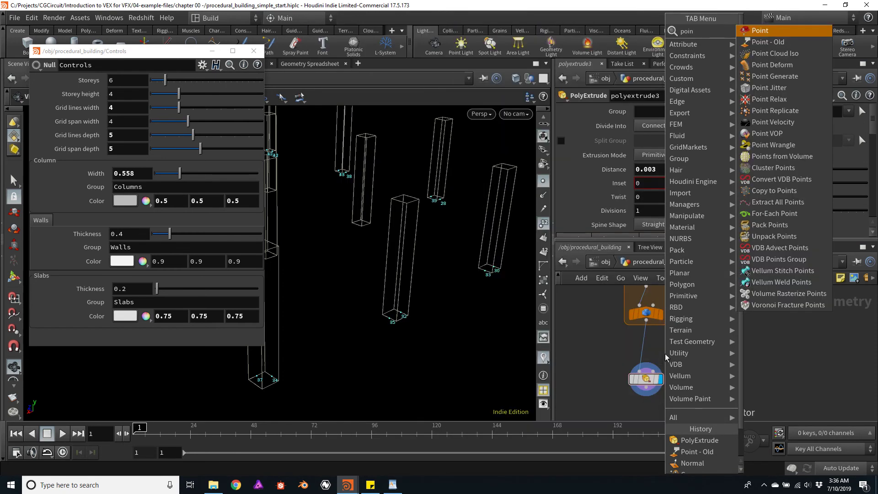
Insert point3 into the wire before polyextrude3 and display it
click(773, 42)
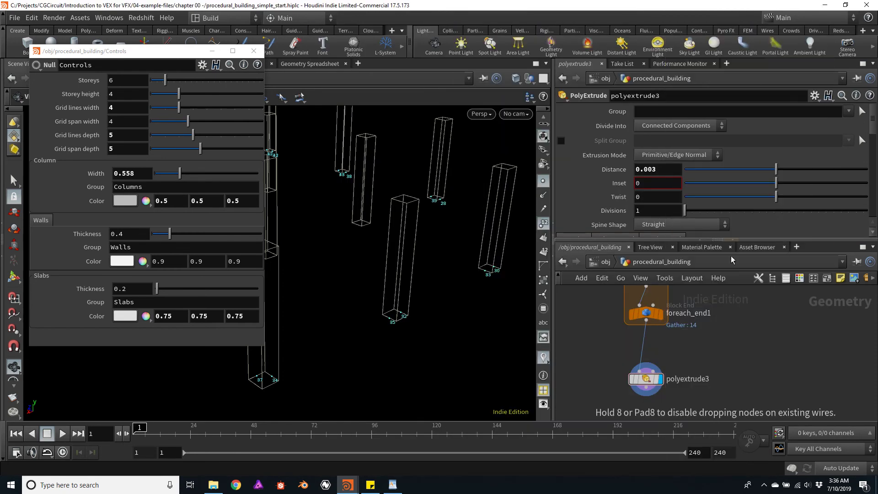
click(667, 352)
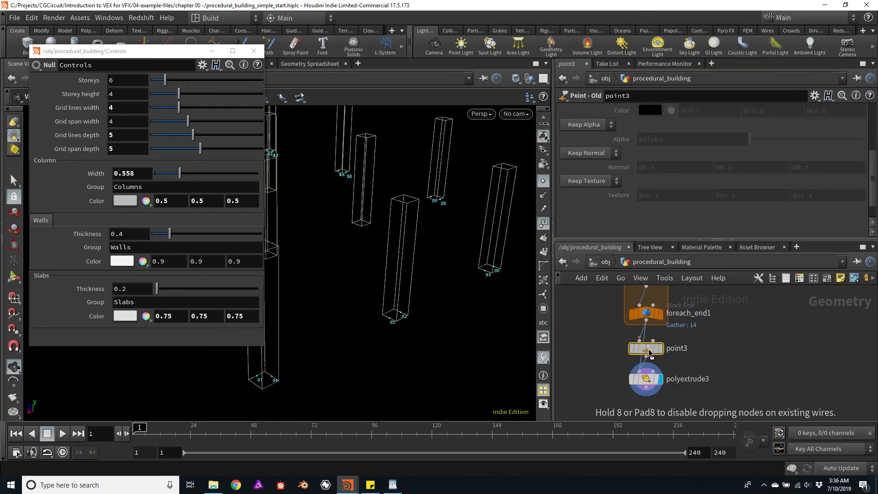
click(659, 349)
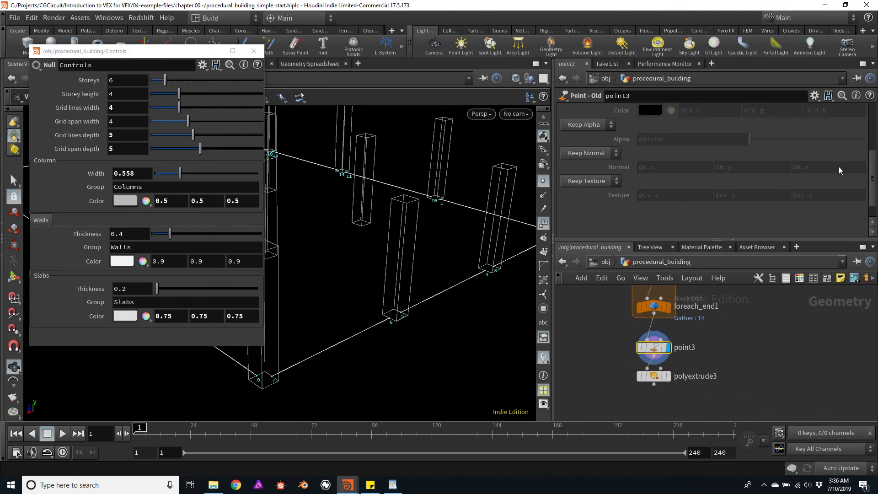
Set point3 to Add Normal with an upward normal of 0, 1, 0
click(605, 160)
click(590, 182)
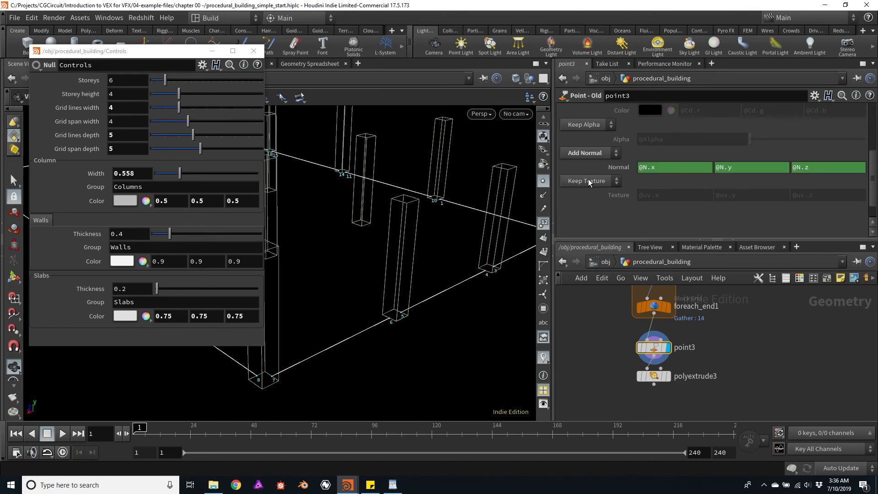
ctrl+middle_click(679, 169)
ctrl+middle_click(738, 169)
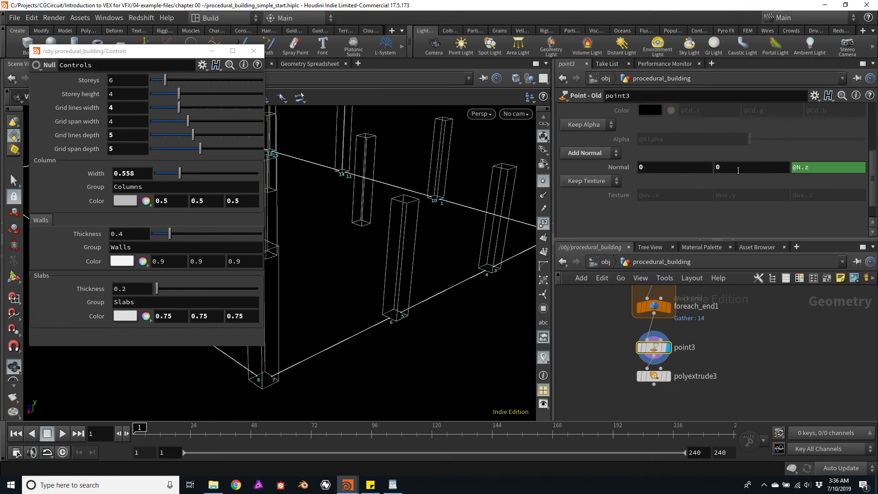
ctrl+middle_click(810, 170)
click(735, 169)
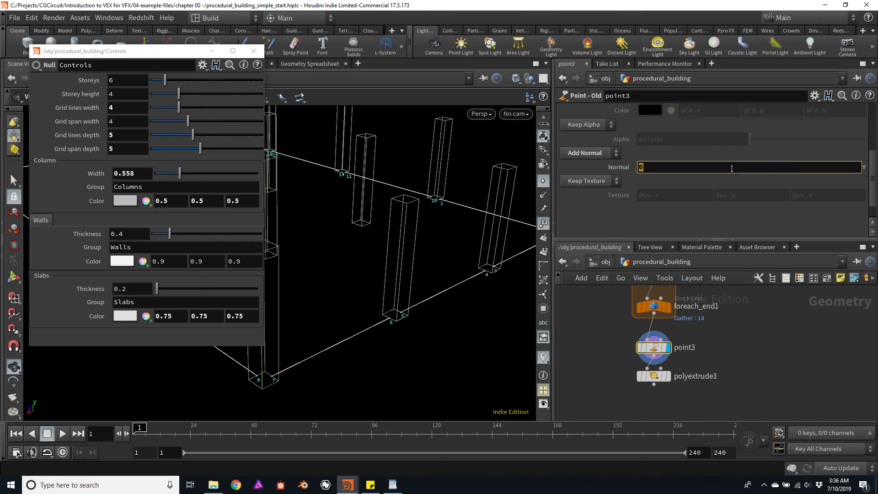
text(0 1 0)
key(Return)
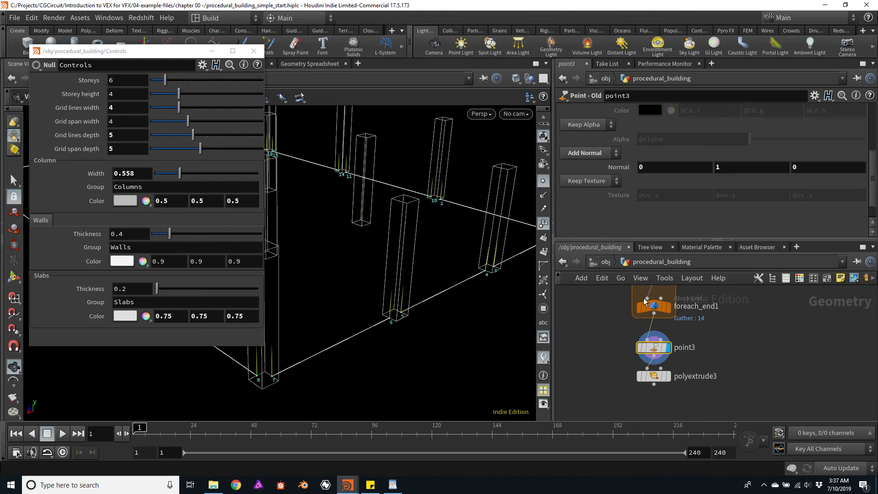
alt+drag(484, 304, 454, 274)
Display polyextrude3, extrude along existing point normals, and set Distance to 1.403
click(668, 376)
click(655, 379)
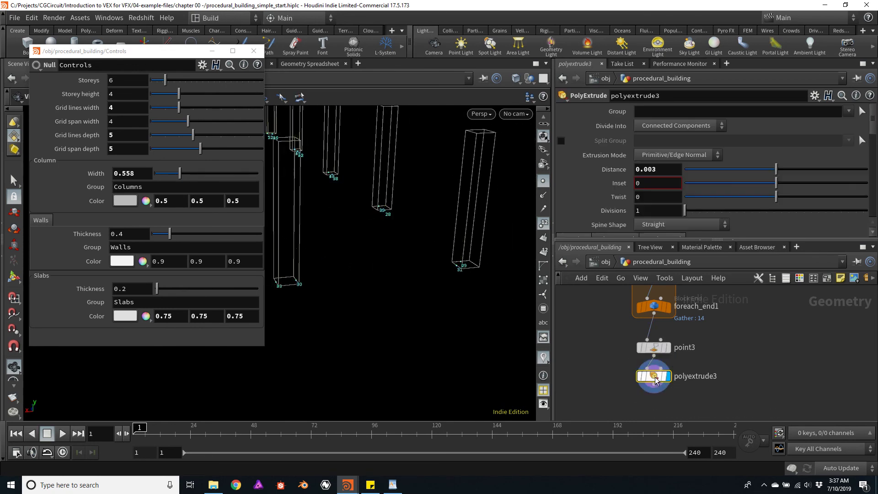
click(694, 159)
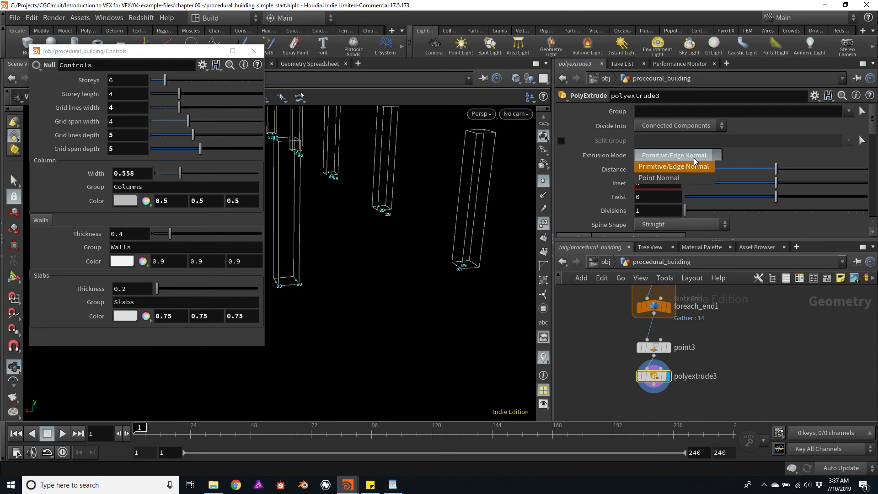
click(665, 178)
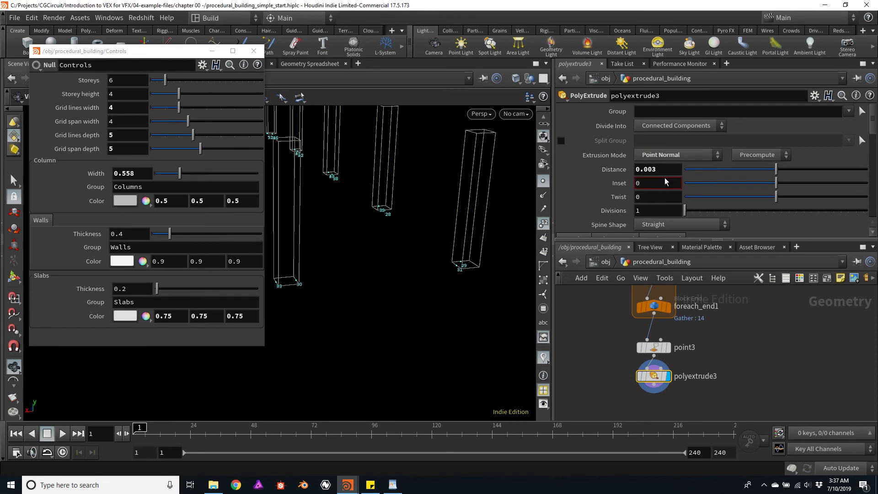
click(759, 155)
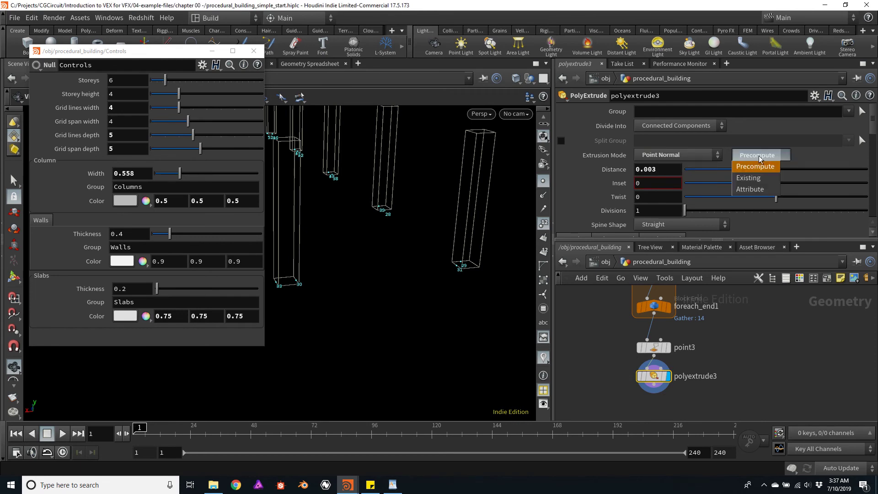
click(751, 177)
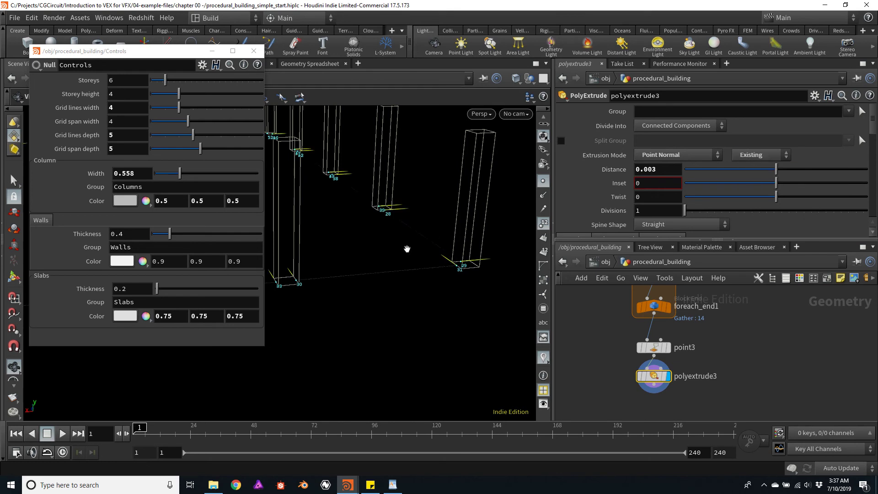
middle_drag(680, 171, 737, 181)
alt+drag(380, 201, 440, 225)
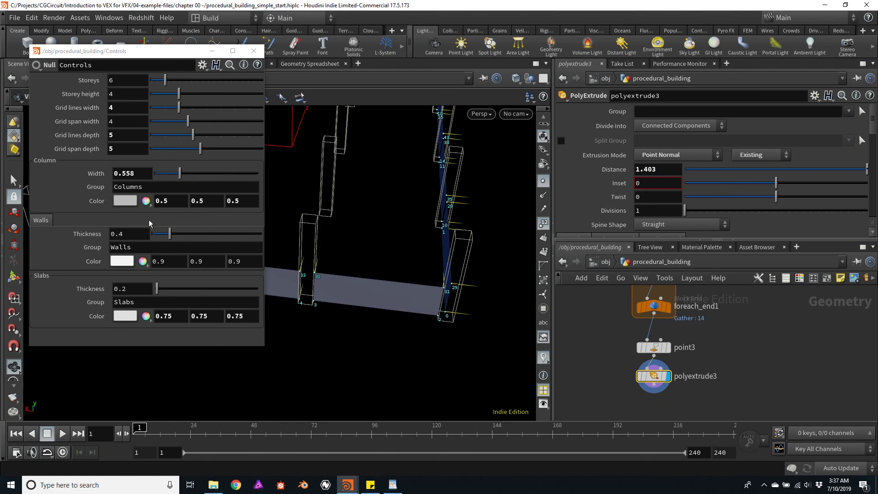
In the Controls parameter interface, add a float parameter labelled Height to the Walls folder
click(202, 67)
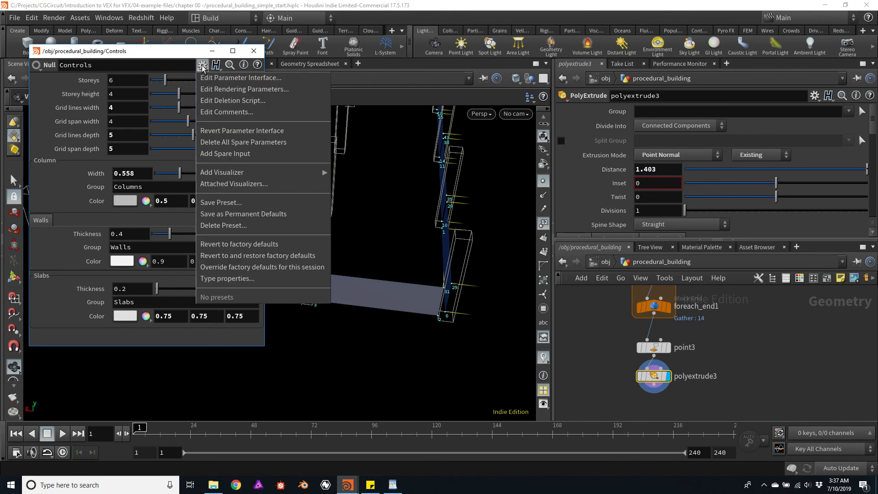
click(214, 78)
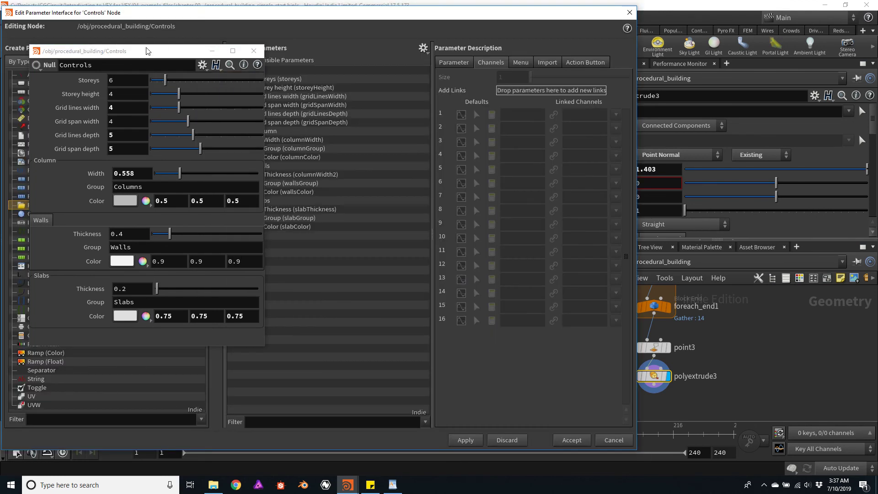
drag(144, 53, 744, 46)
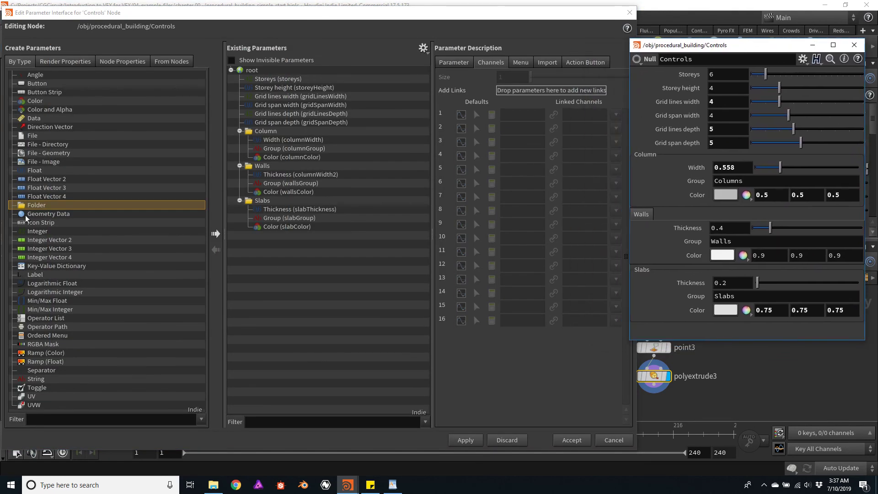
click(40, 171)
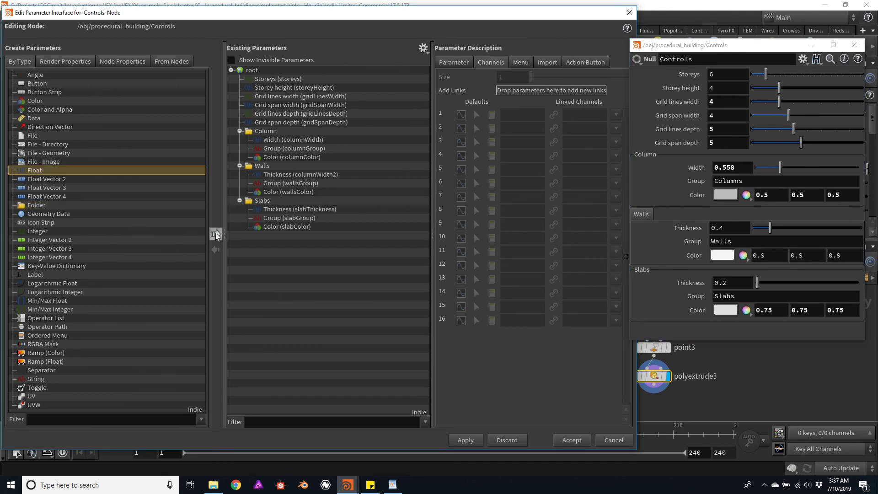
click(215, 235)
drag(270, 239, 289, 183)
double_click(275, 182)
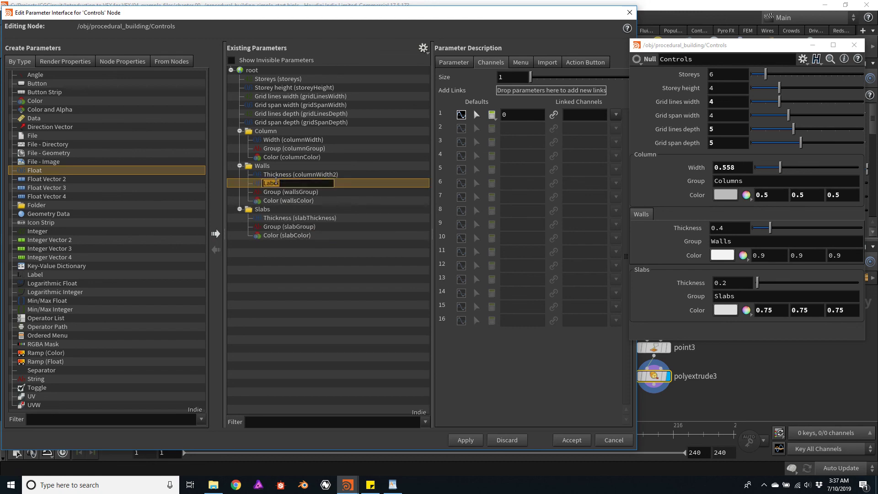
text(Height)
key(Return)
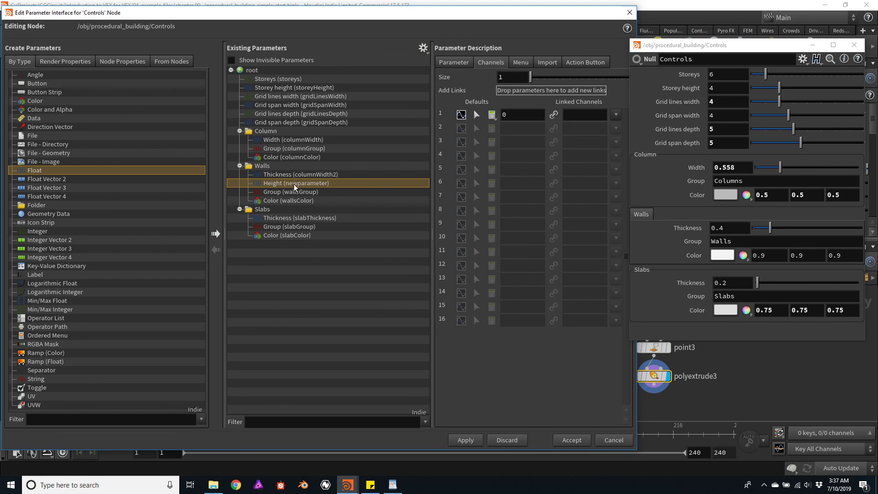
Give the Height parameter a default value of 1 and the name wallHeight
click(518, 119)
key(BackSpace)
text(1)
key(Return)
click(457, 64)
double_click(551, 77)
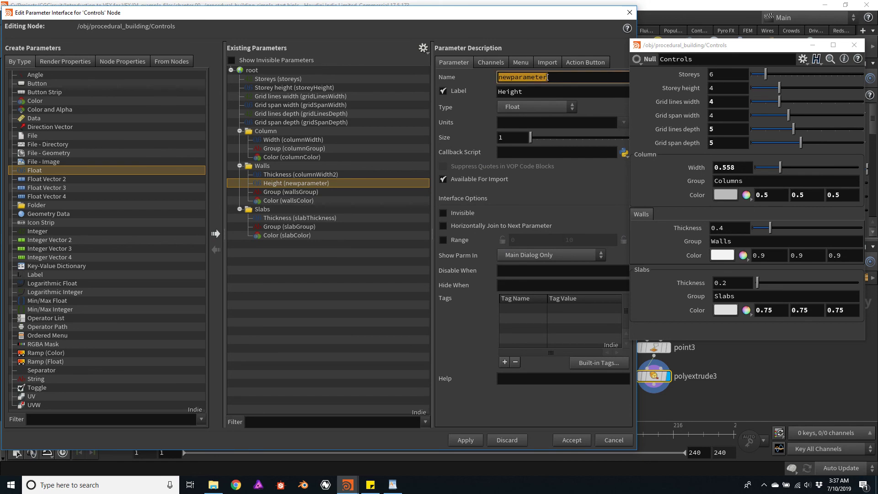
text(wallH)
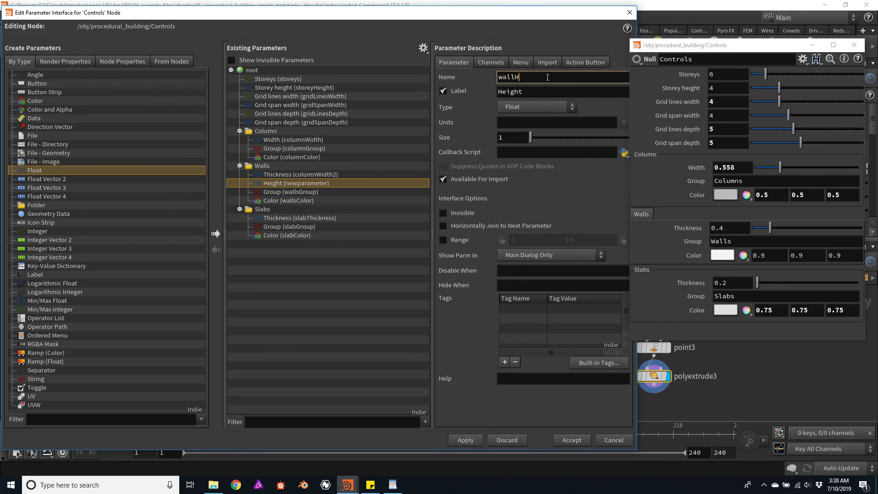
text(eight)
key(Return)
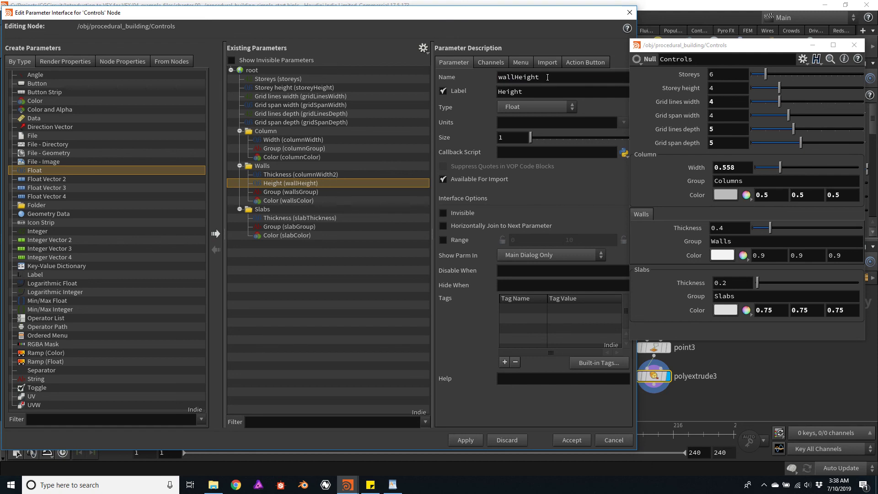
Enable the Height slider range and set it from 0.1 to 4
click(443, 240)
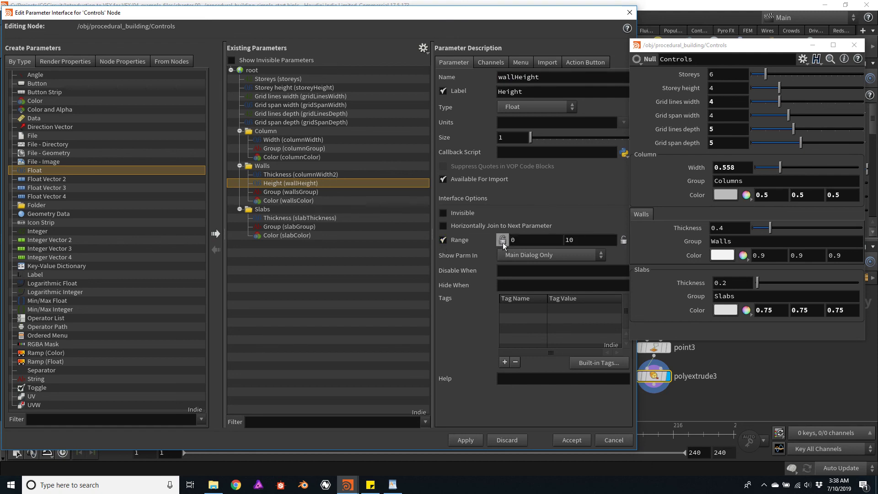
click(522, 241)
key(Return)
double_click(576, 238)
text(4)
key(Return)
Change the Walls folder type from Tabs to Simple and accept the changes
click(265, 166)
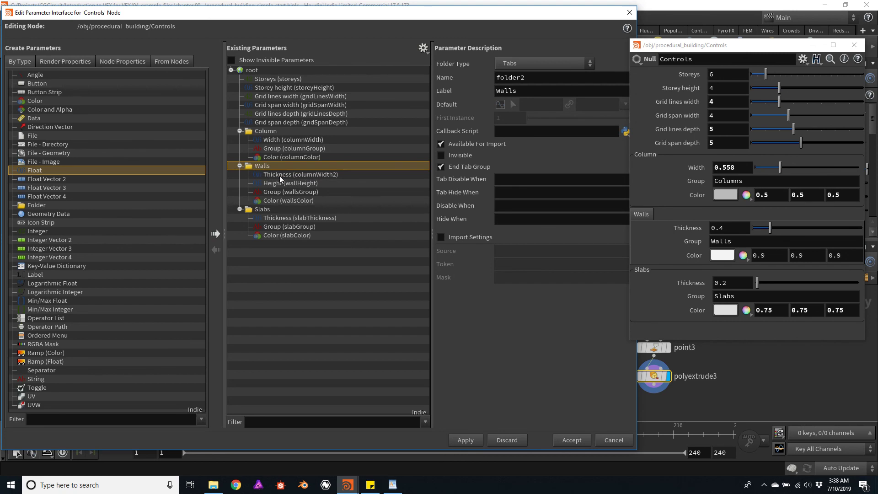
click(514, 65)
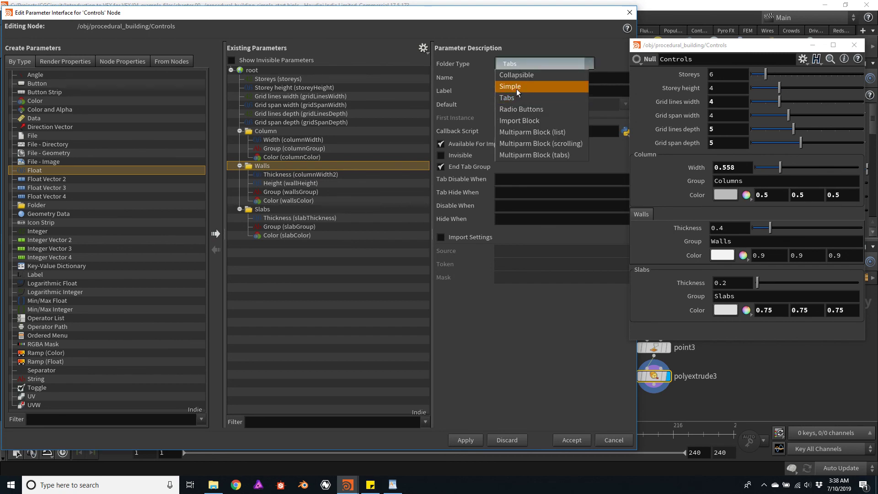
click(515, 86)
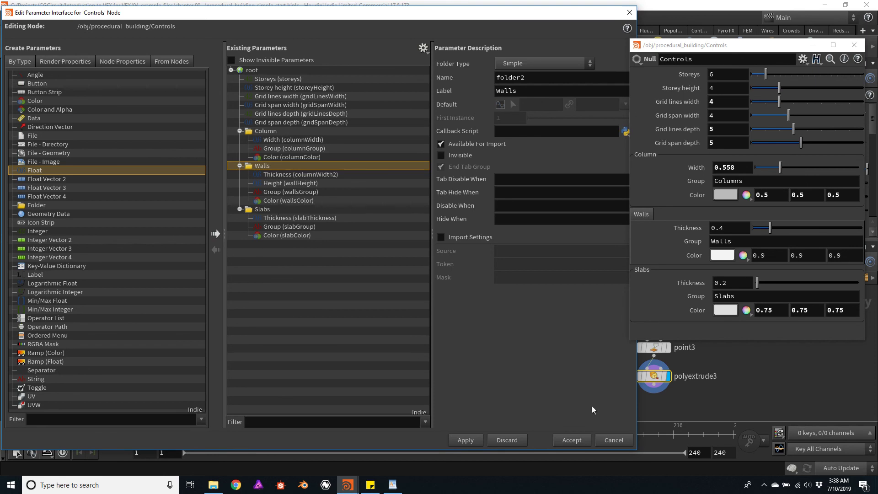
click(566, 441)
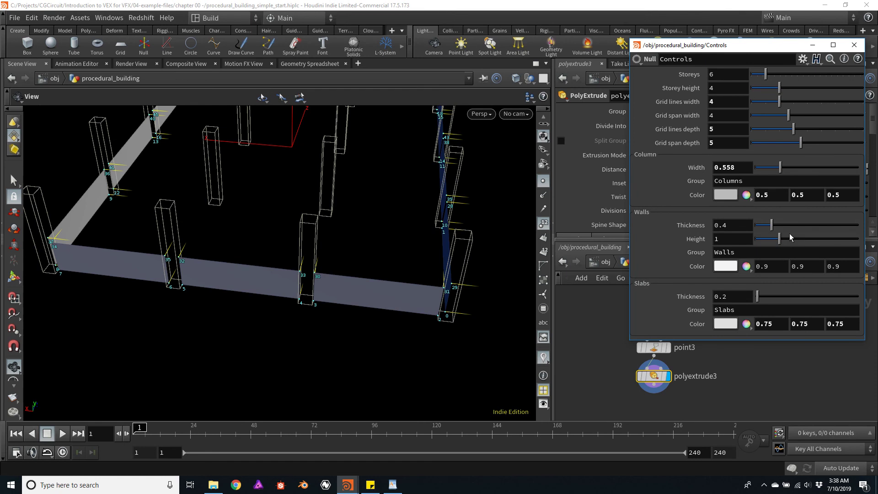
Link polyextrude3's Distance to the Controls wall Height as a relative reference
drag(779, 238, 809, 243)
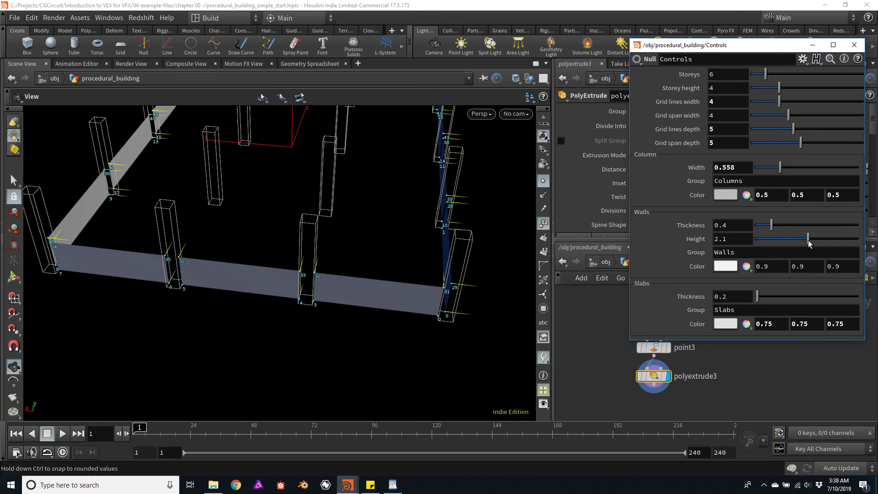
drag(755, 54, 196, 59)
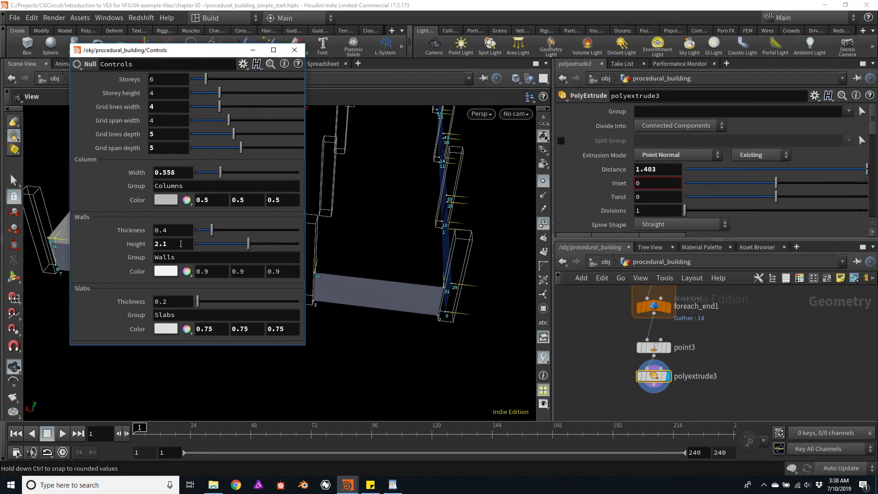
right_click(136, 247)
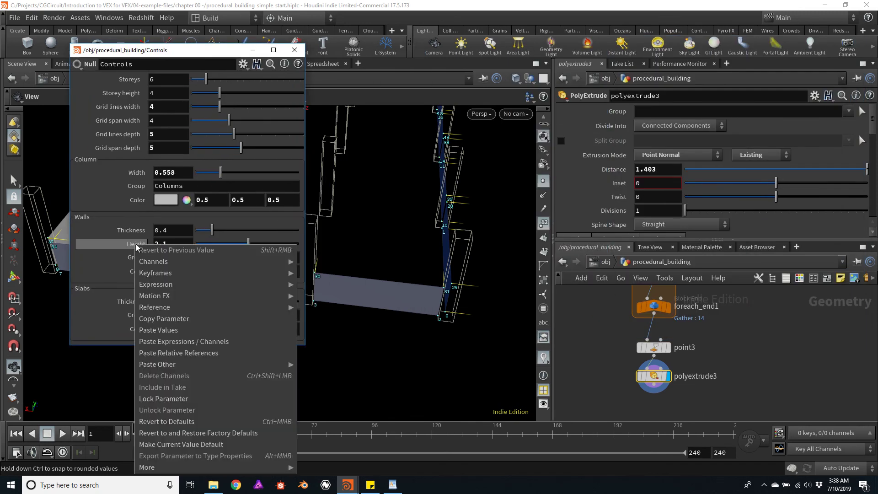
click(208, 319)
scroll(665, 378, up, 3)
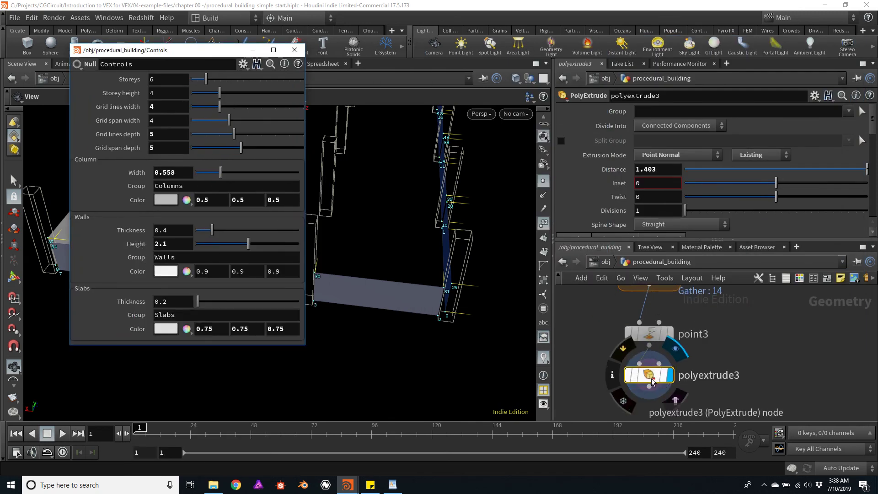
right_click(661, 169)
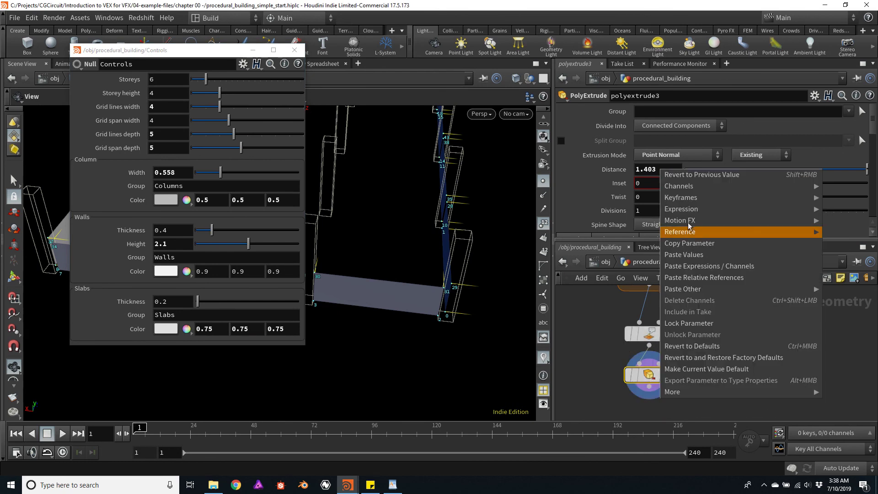
click(712, 277)
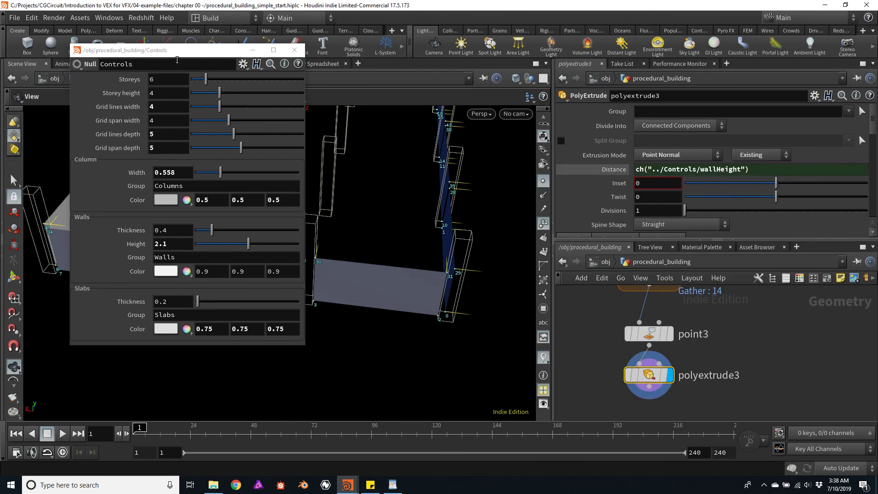
Set the wall Height to 1.77 and look around the resulting walls
drag(178, 51, 107, 83)
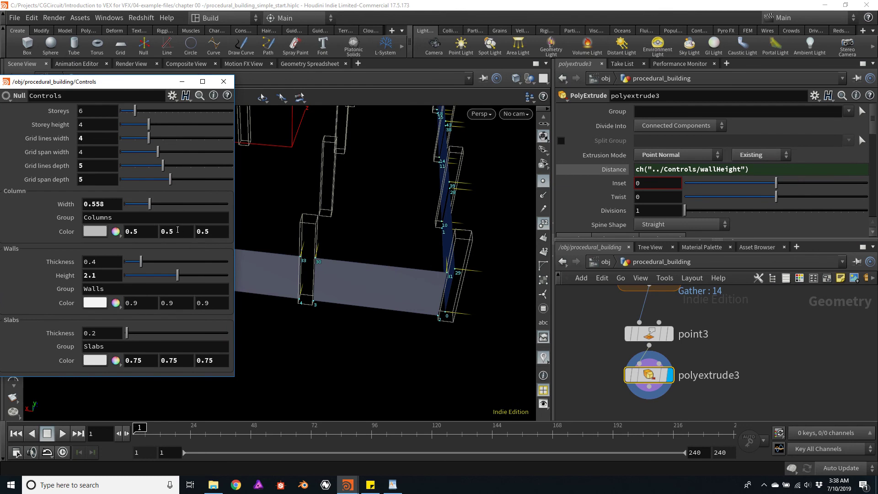
mouse_move(177, 277)
mouse_down()
mouse_move(152, 278)
mouse_move(187, 284)
mouse_move(169, 277)
mouse_up()
mouse_move(423, 230)
alt+mouse_down()
mouse_move(415, 241)
mouse_move(410, 235)
alt+mouse_up()
middle_drag(410, 234, 426, 247)
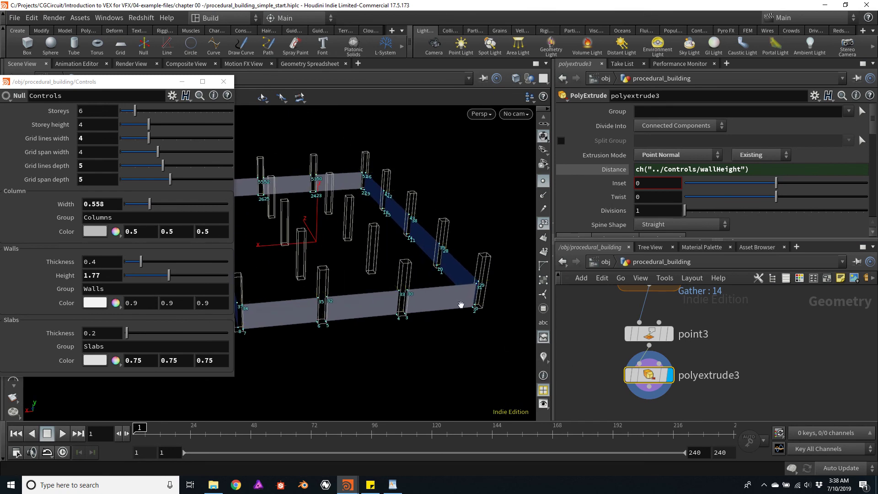
alt+drag(445, 301, 447, 302)
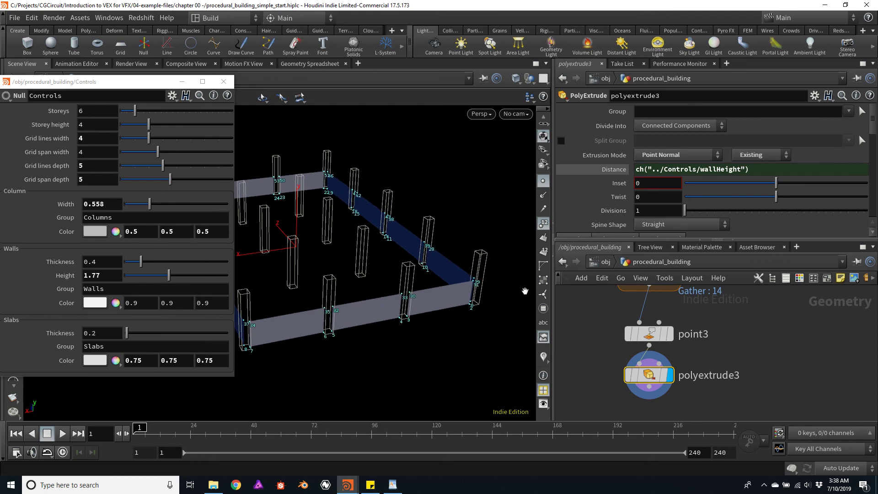
Hide the point numbers and add a PolyExtrude node, polyextrude4, wired below polyextrude3
click(543, 224)
alt+drag(421, 290, 411, 239)
scroll(419, 320, up, 6)
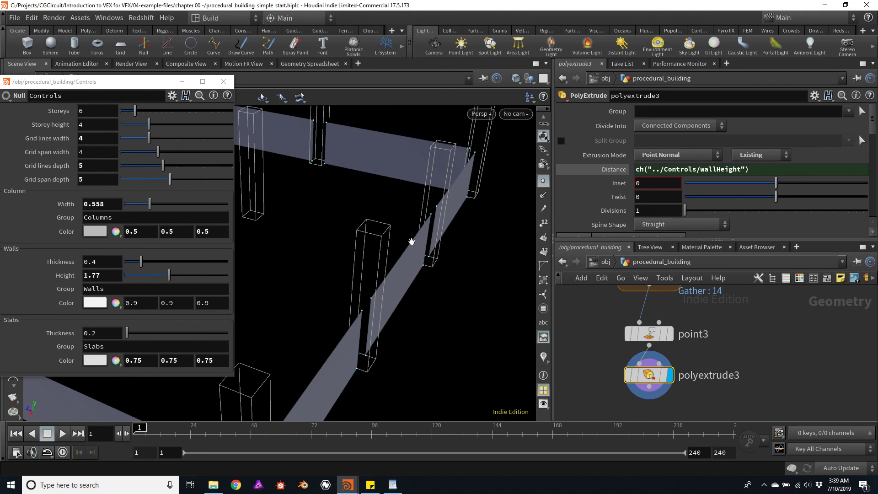
middle_drag(767, 407, 750, 346)
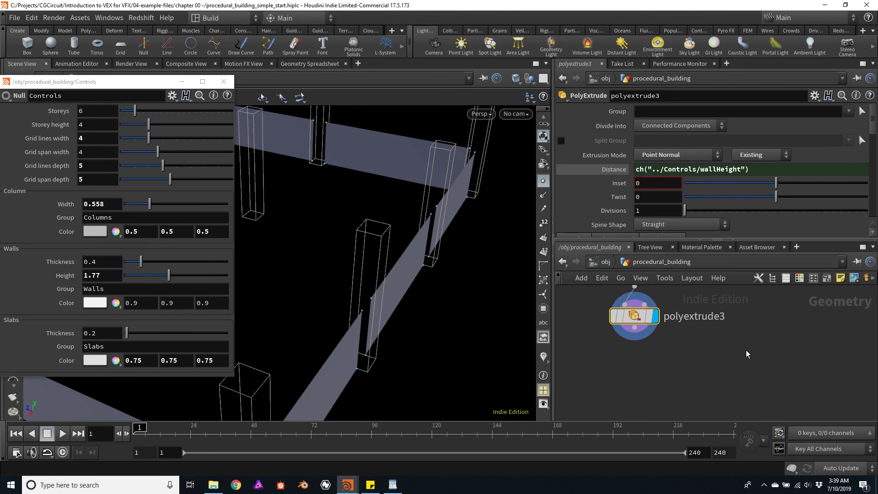
click(631, 326)
click(640, 366)
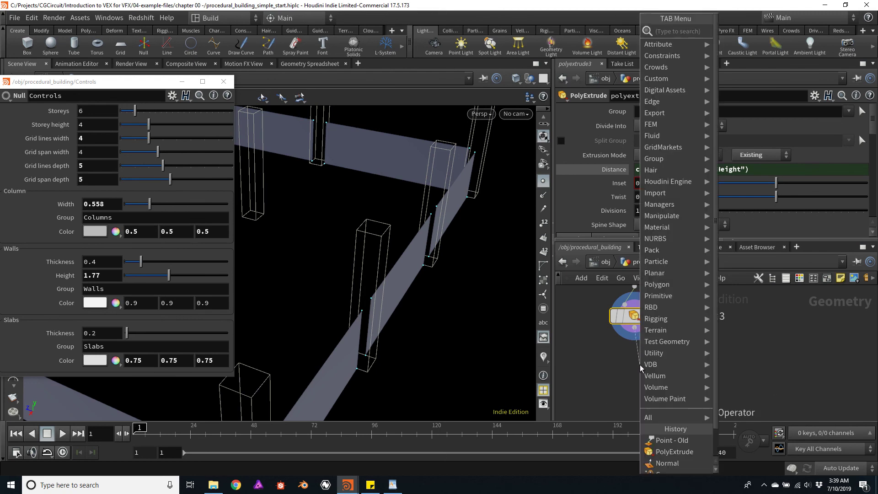
text(polyex)
key(Return)
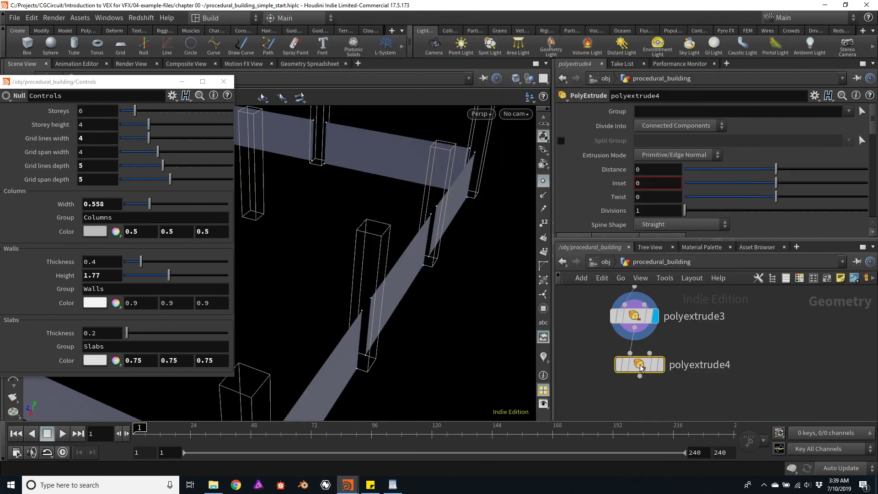
click(641, 367)
drag(640, 367, 635, 370)
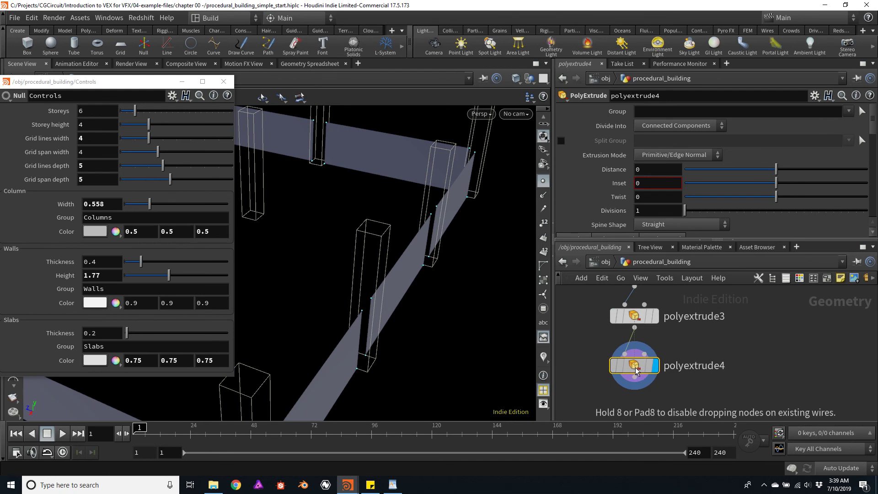
Set polyextrude4's Distance to a relative reference of Walls Thickness divided by 2
drag(777, 172, 795, 172)
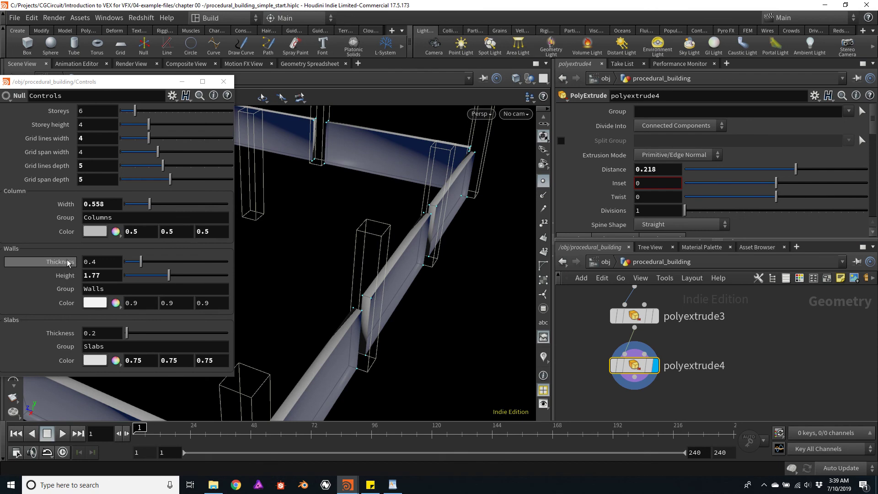
right_click(65, 274)
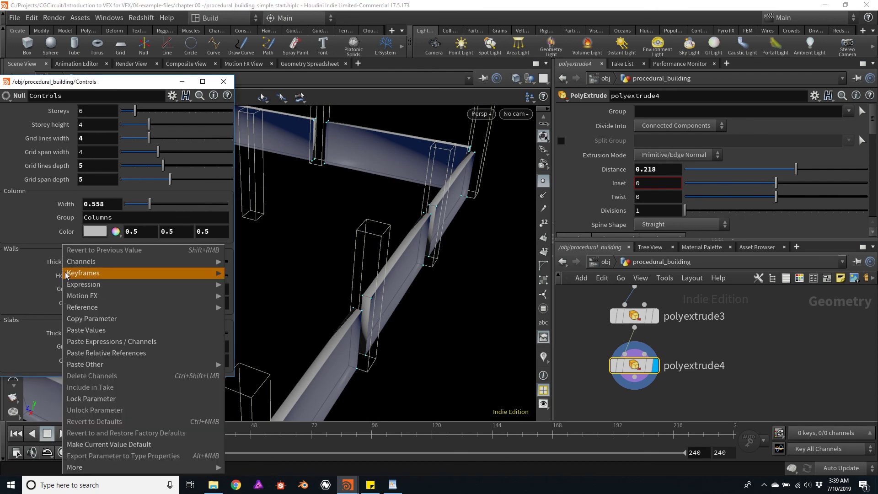
click(87, 319)
right_click(650, 172)
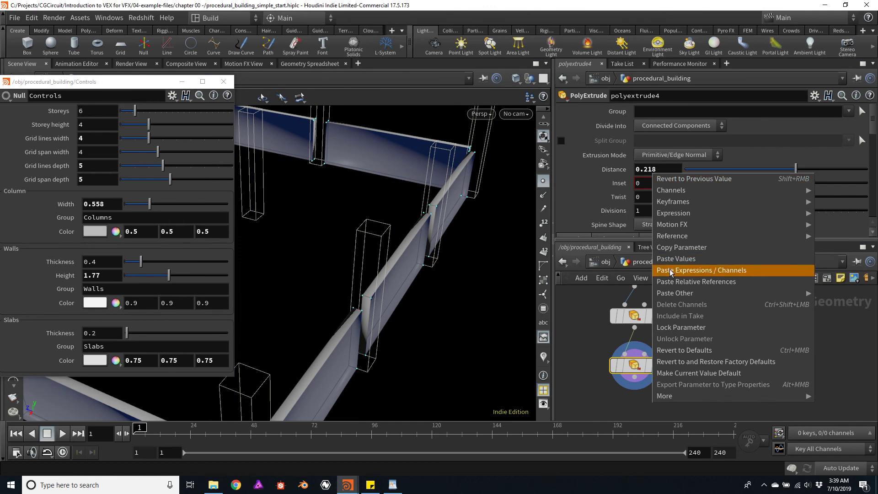
click(675, 282)
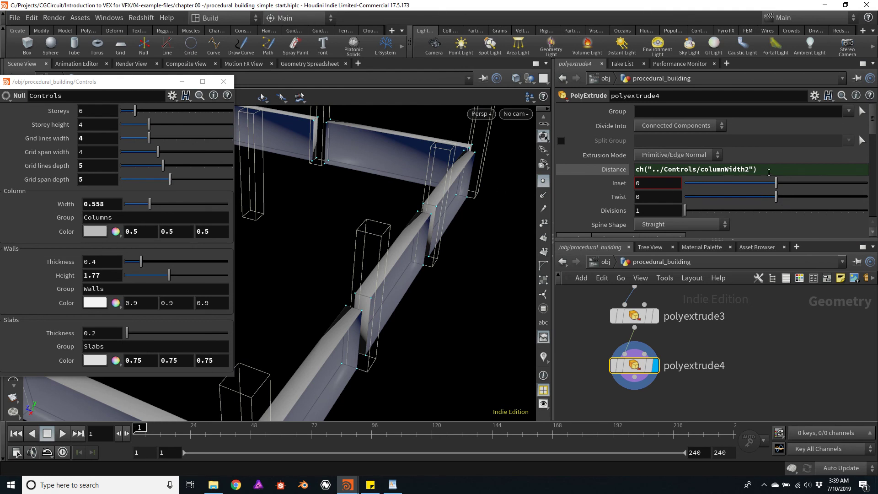
click(768, 172)
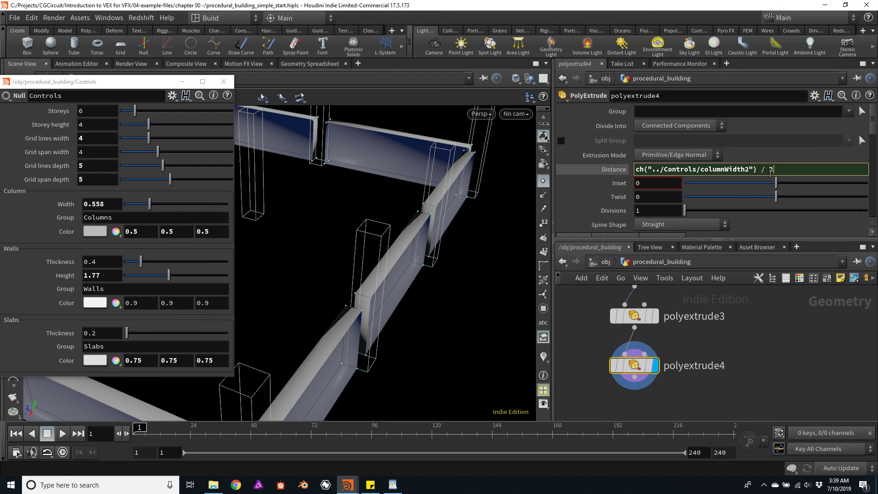
key(Return)
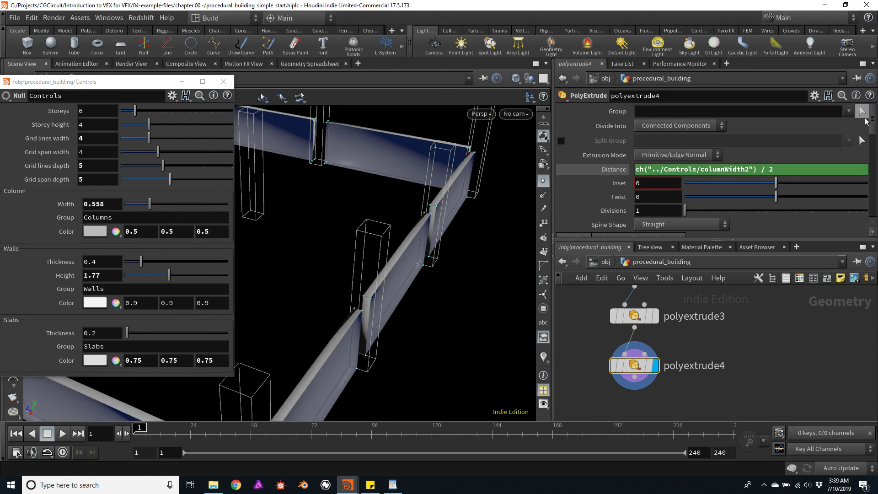
Enable Output Back and collect the back faces in the extrudeBack group
scroll(864, 115, down, 5)
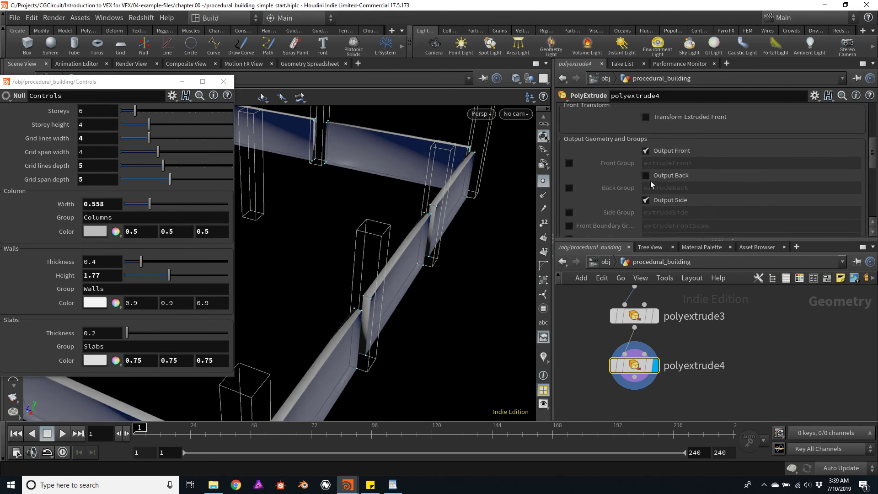
click(645, 176)
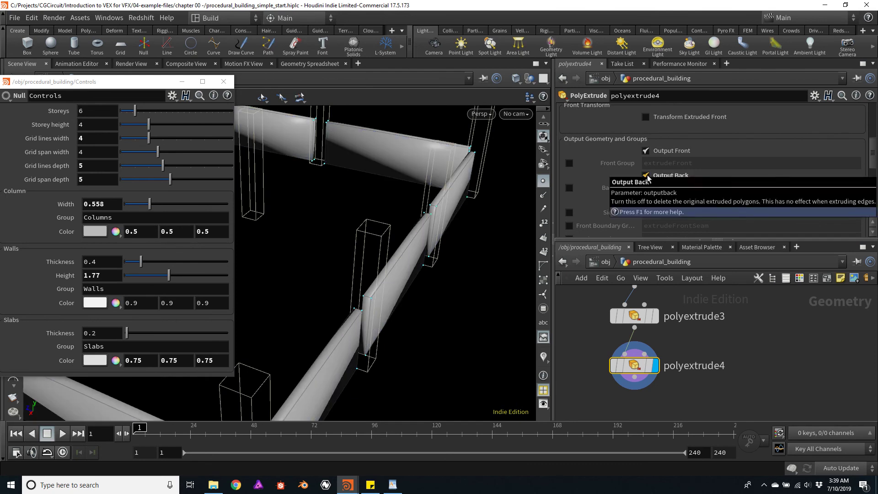
mouse_move(459, 277)
mouse_down()
mouse_move(452, 257)
mouse_move(447, 261)
mouse_move(454, 262)
mouse_up()
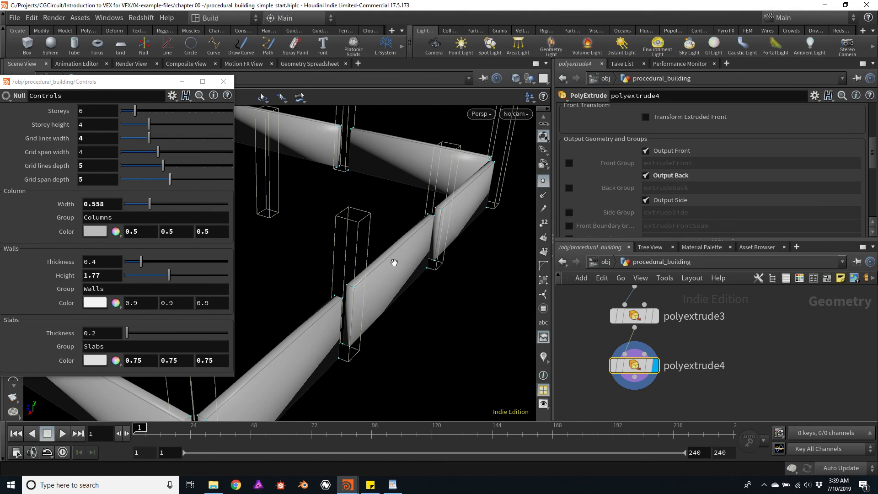
click(569, 188)
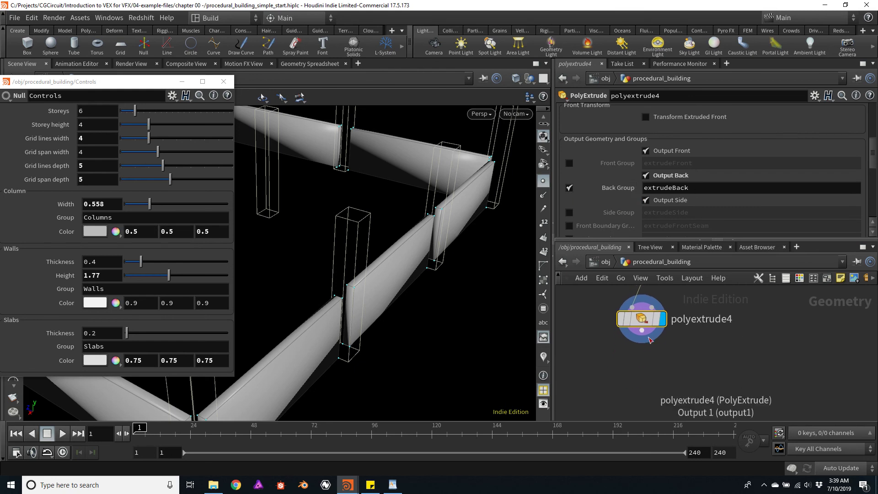
Add another PolyExtrude node, polyextrude5, wired below polyextrude4
click(638, 331)
click(652, 361)
text(polyex)
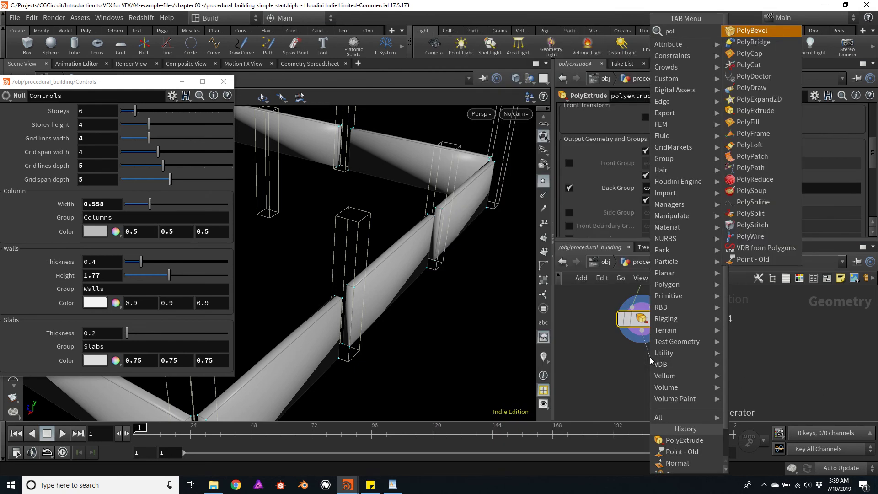
key(Return)
key(r)
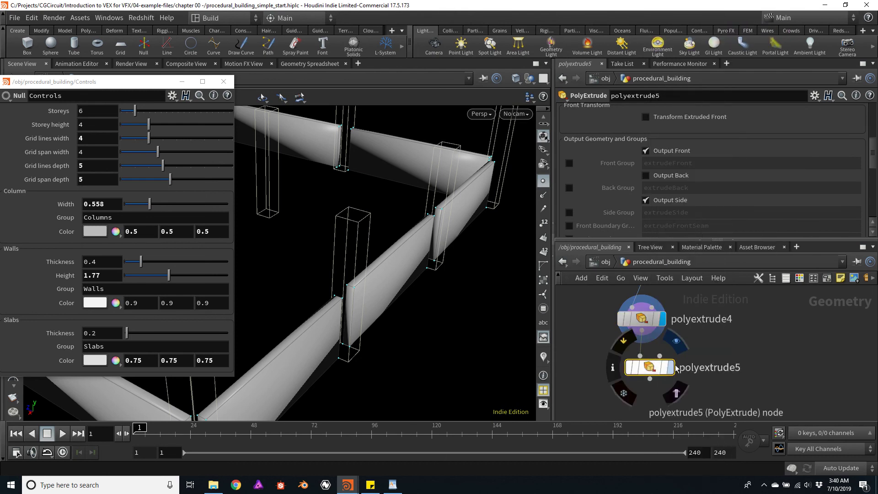
drag(651, 362, 642, 362)
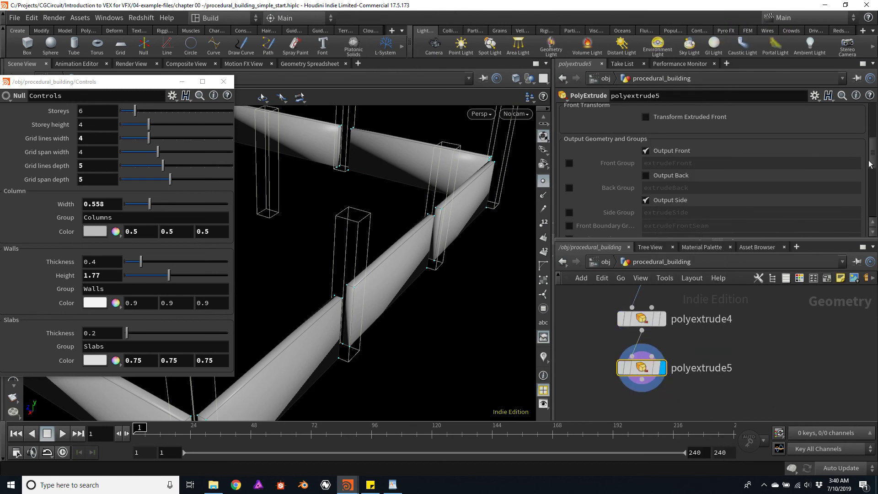
Make polyextrude5 extrude only the extrudeBack group
drag(872, 163, 874, 117)
click(849, 112)
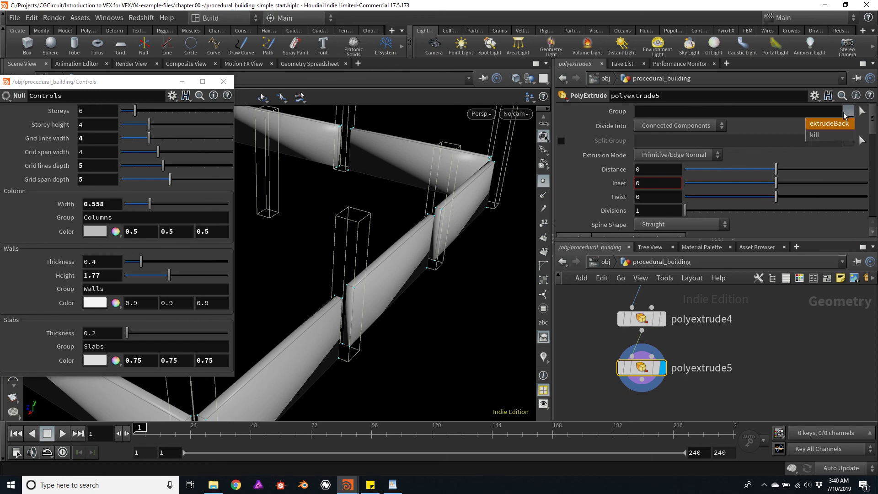
click(828, 123)
drag(775, 169, 808, 170)
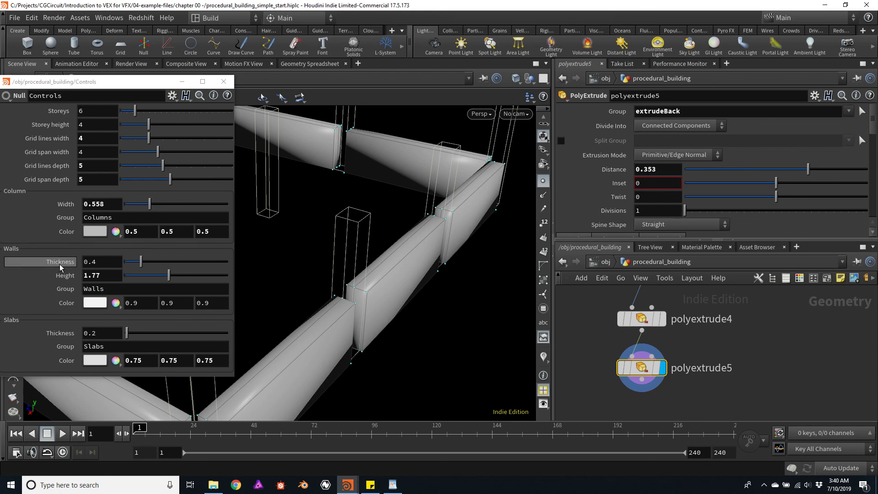
Drive polyextrude5's Distance with a relative reference to the Controls value, halved
right_click(72, 268)
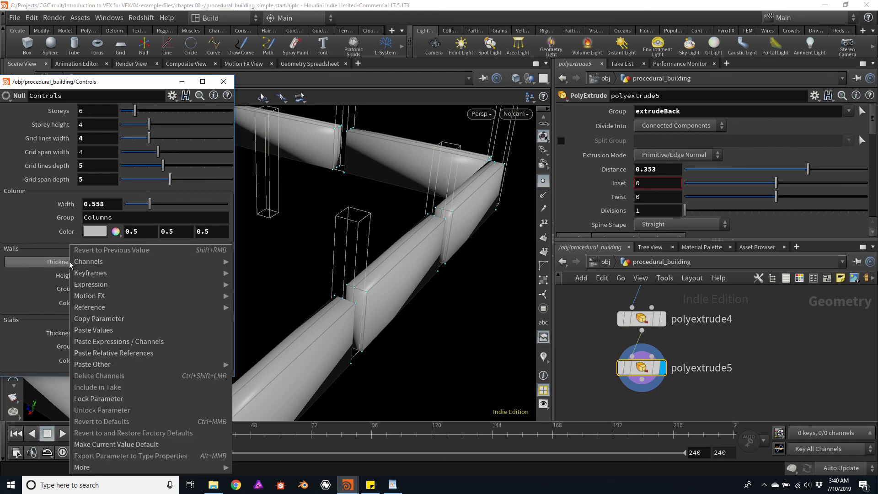
click(87, 318)
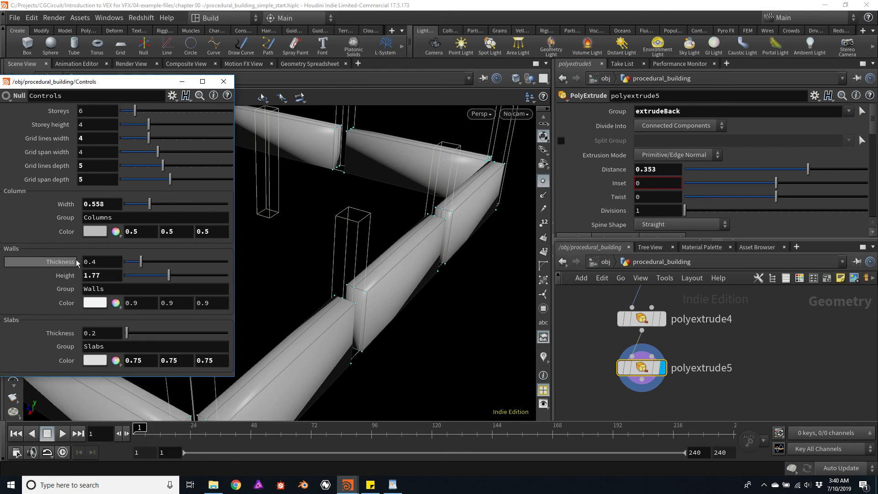
mouse_move(642, 374)
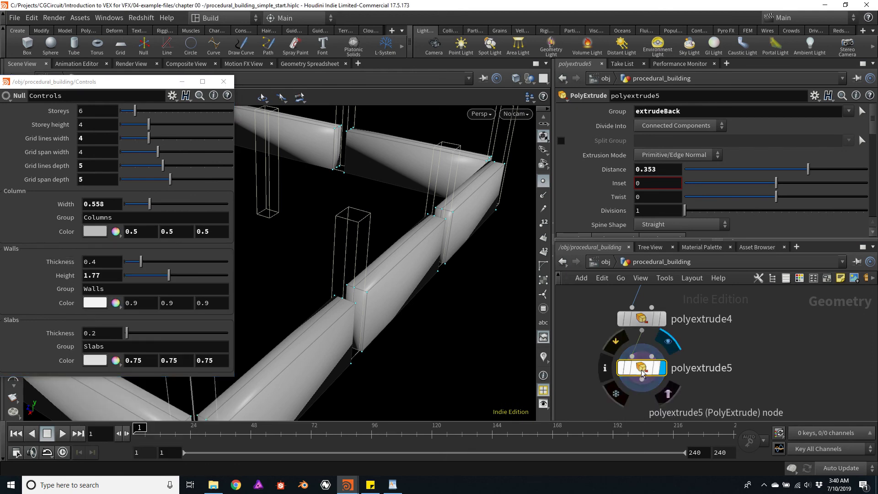
right_click(662, 172)
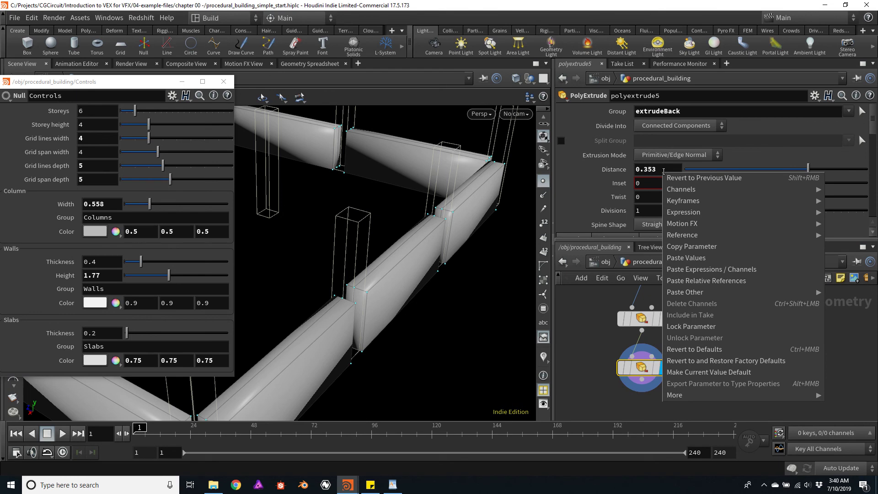
click(681, 279)
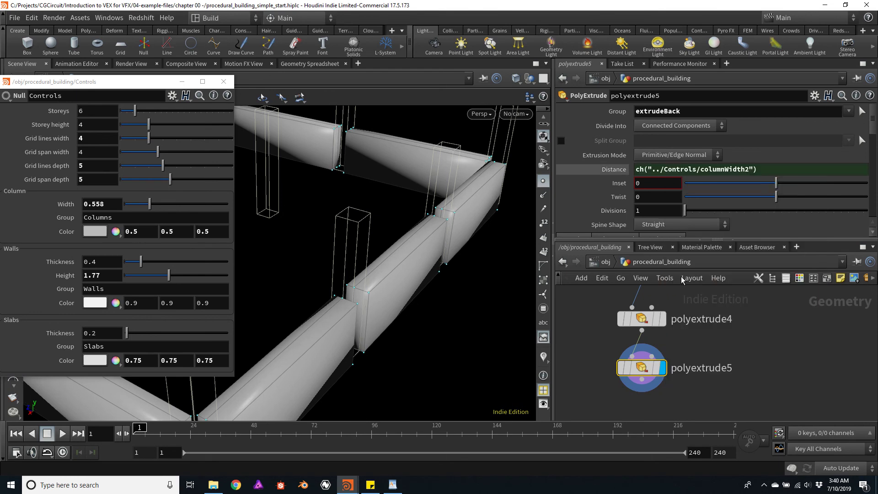
click(765, 169)
text(* 2)
key(Return)
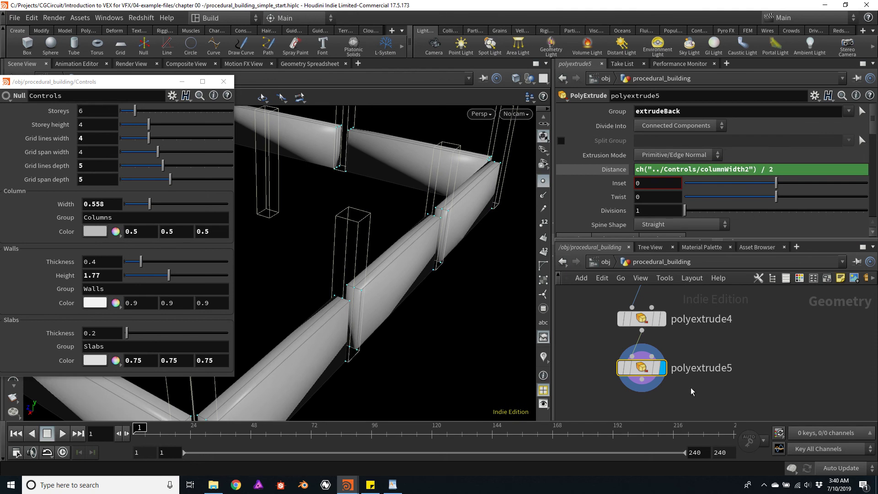
Set the Controls walls Thickness to 0.422 and view the walls from a lower angle
scroll(414, 251, up, 4)
scroll(291, 266, down, 3)
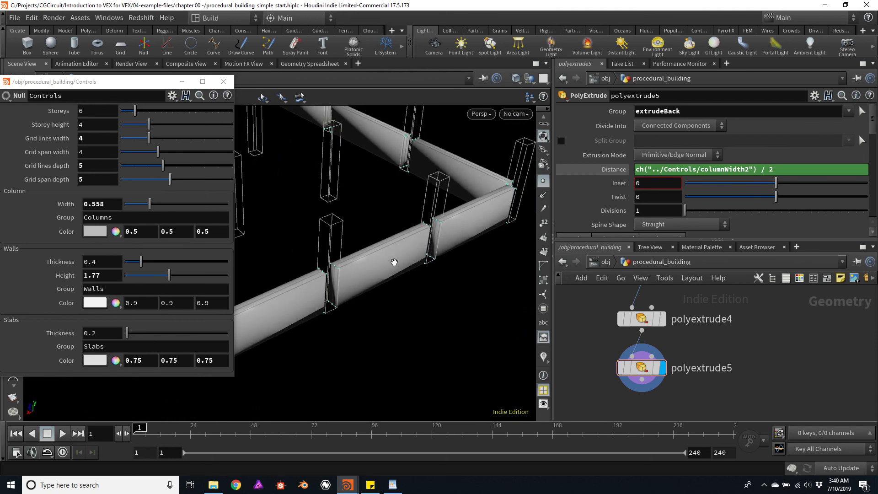
drag(141, 261, 142, 269)
scroll(423, 307, down, 3)
drag(424, 307, 402, 279)
scroll(769, 356, down, 3)
scroll(769, 352, down, 5)
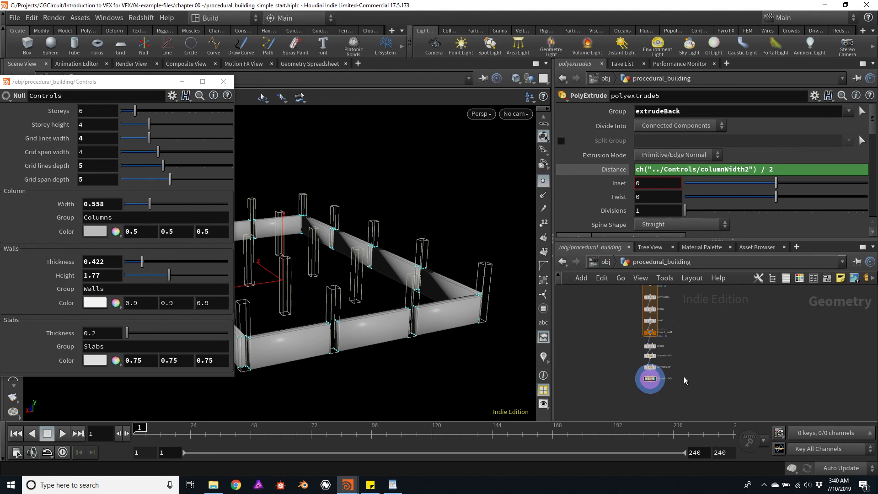
Add merge1 below the network, wire polyextrude5 into it, and orbit to inspect the columns
key(Tab)
text(merge)
key(Return)
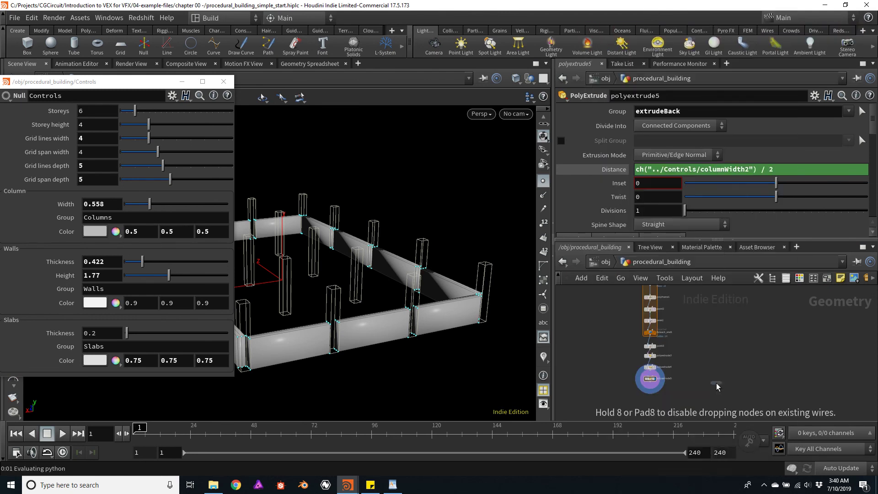
click(710, 384)
middle_drag(706, 355, 709, 378)
scroll(707, 372, down, 1)
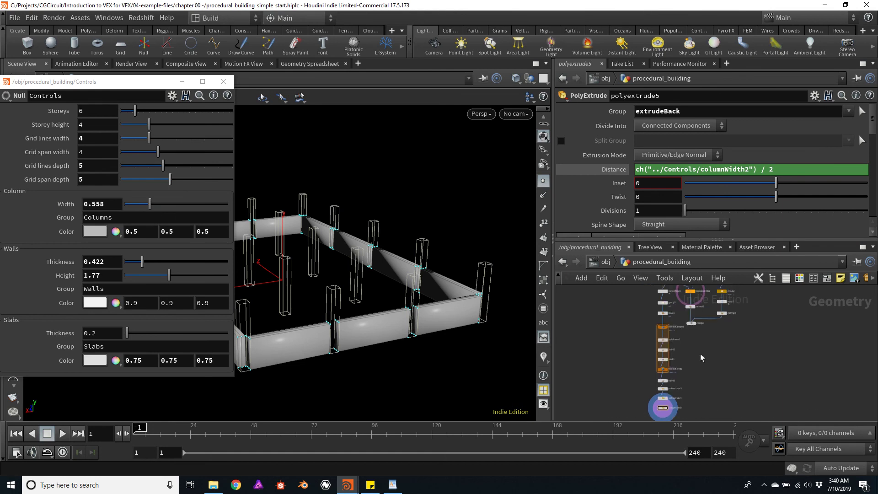
drag(689, 295, 689, 401)
scroll(686, 402, up, 3)
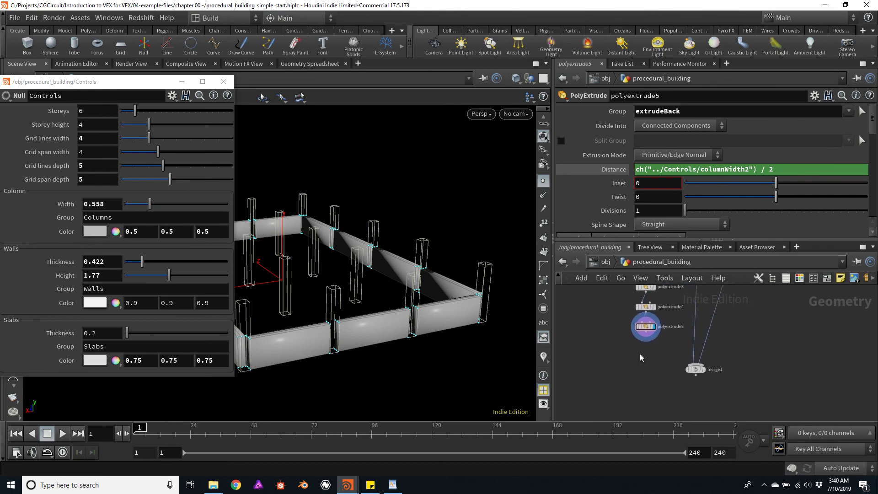
click(649, 337)
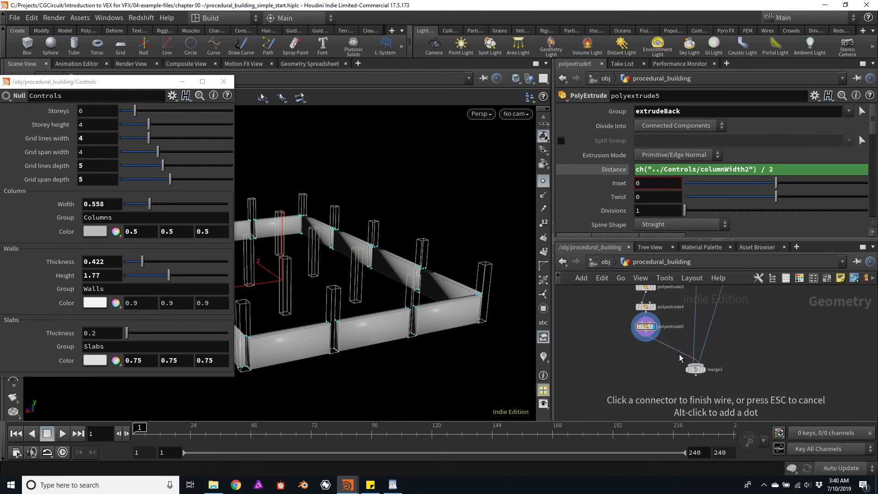
click(699, 370)
drag(699, 371, 703, 373)
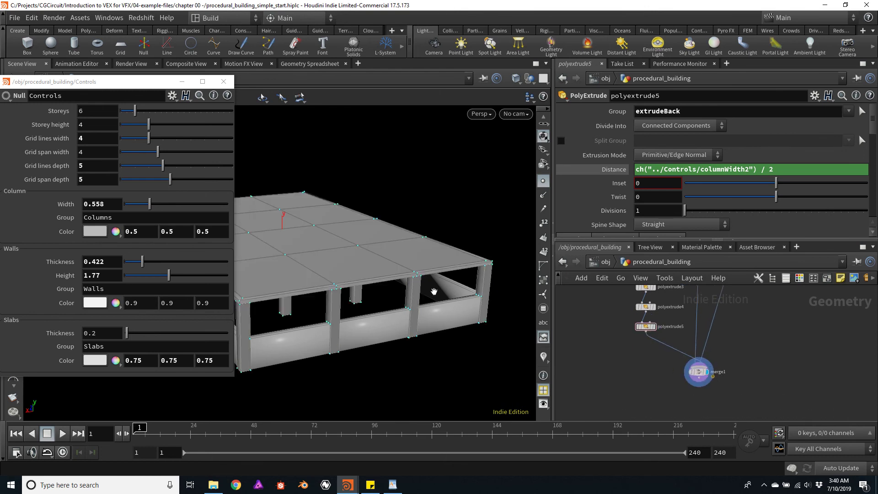
drag(427, 288, 437, 256)
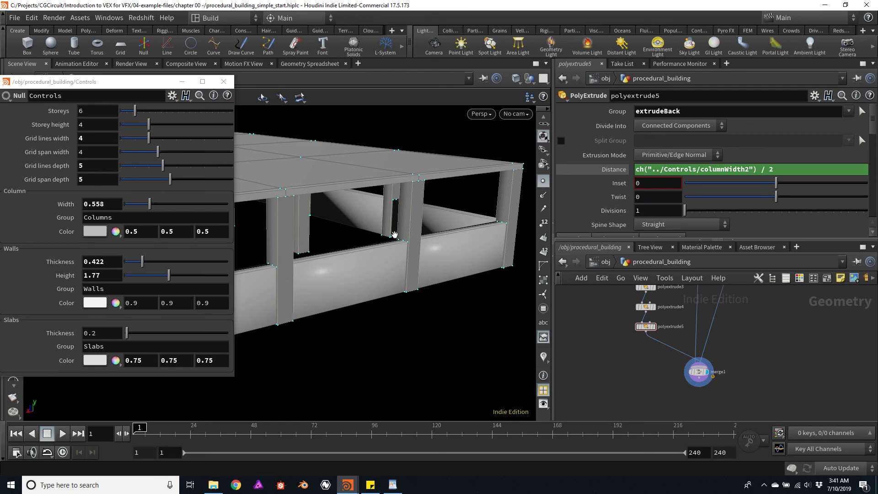
drag(431, 253, 512, 298)
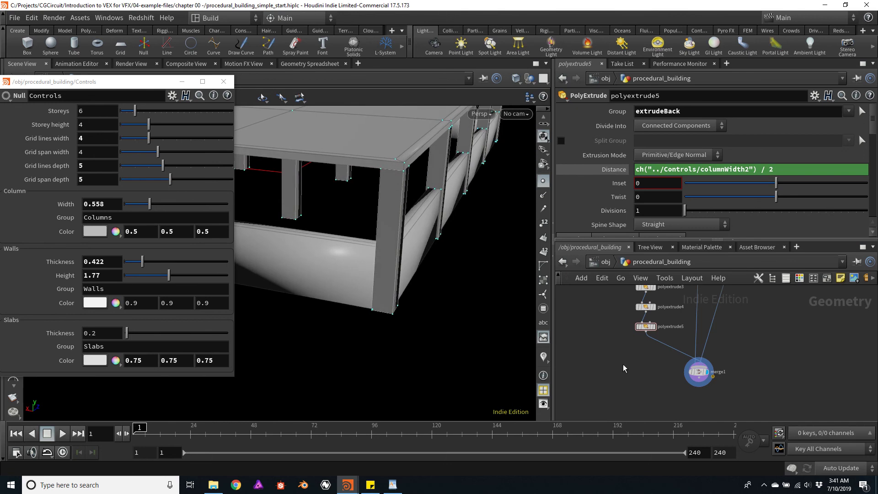
Insert group4 between polyextrude5 and merge1, its Group Name referencing the Controls Walls Group
key(Tab)
text(group)
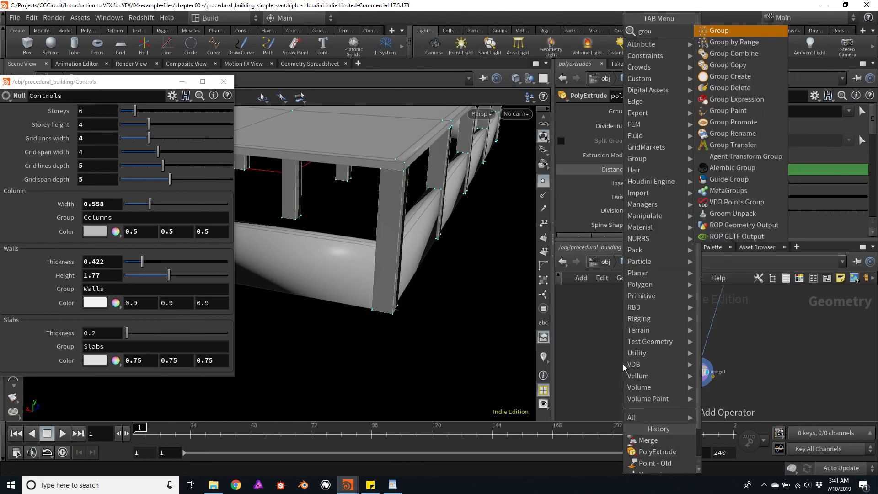
key(Return)
click(623, 364)
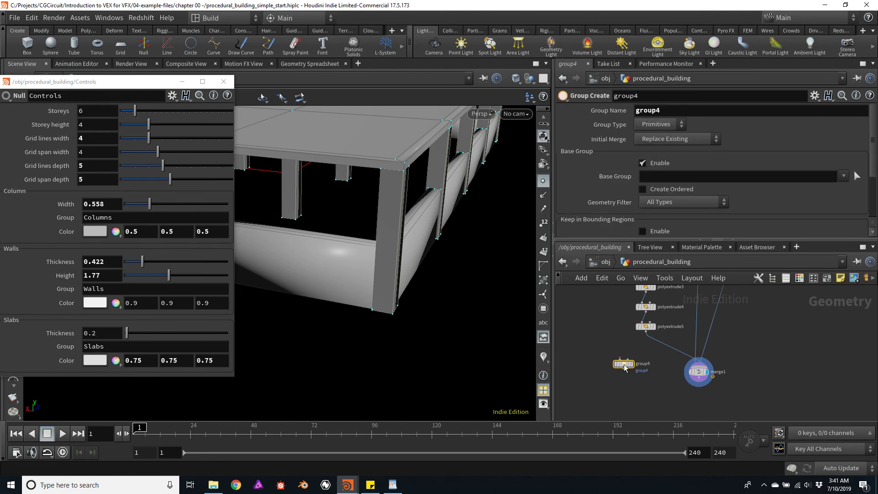
drag(623, 364, 649, 351)
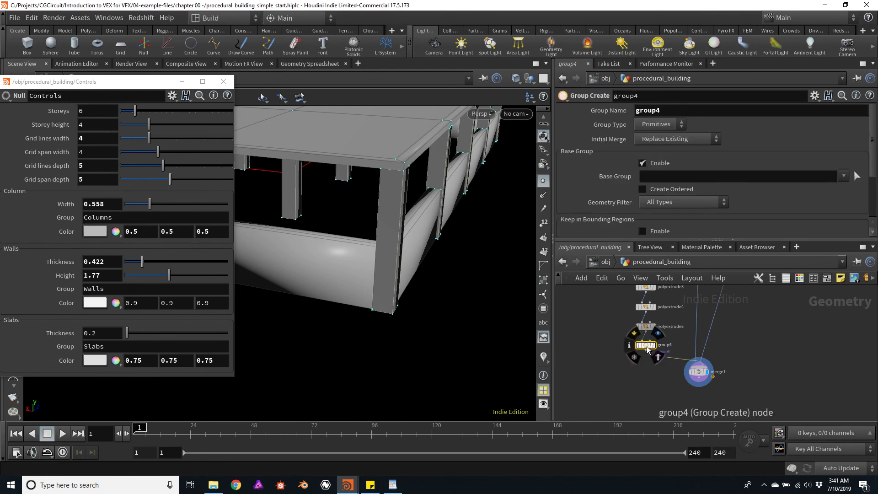
right_click(68, 292)
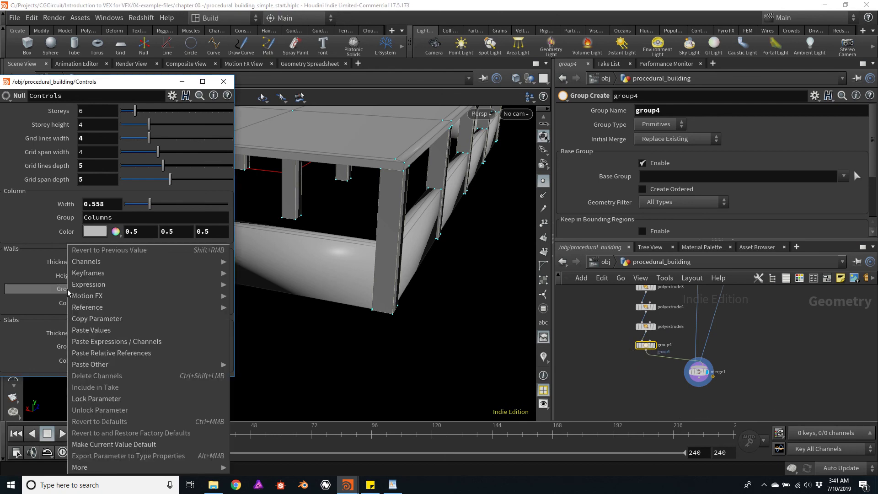
click(86, 320)
scroll(650, 332, up, 5)
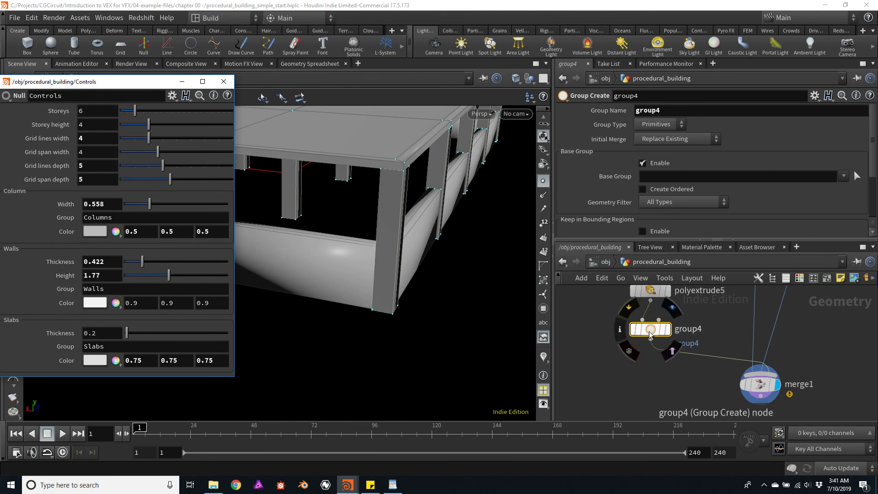
right_click(614, 112)
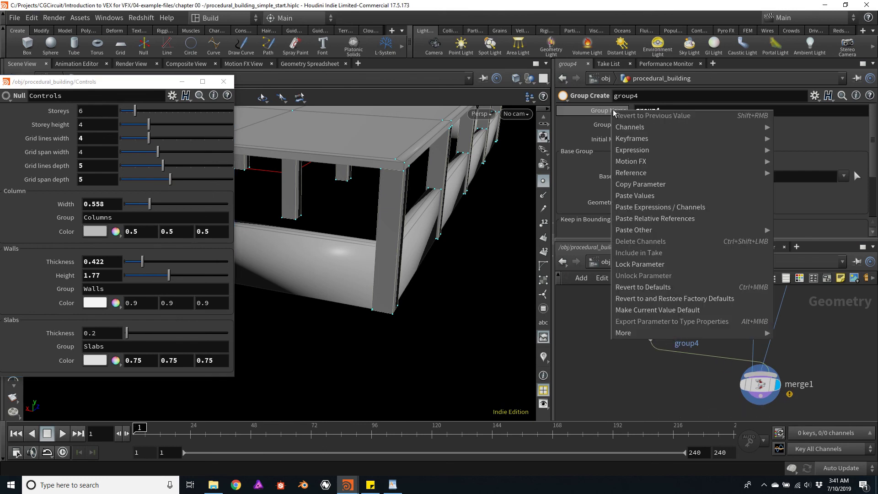
click(668, 218)
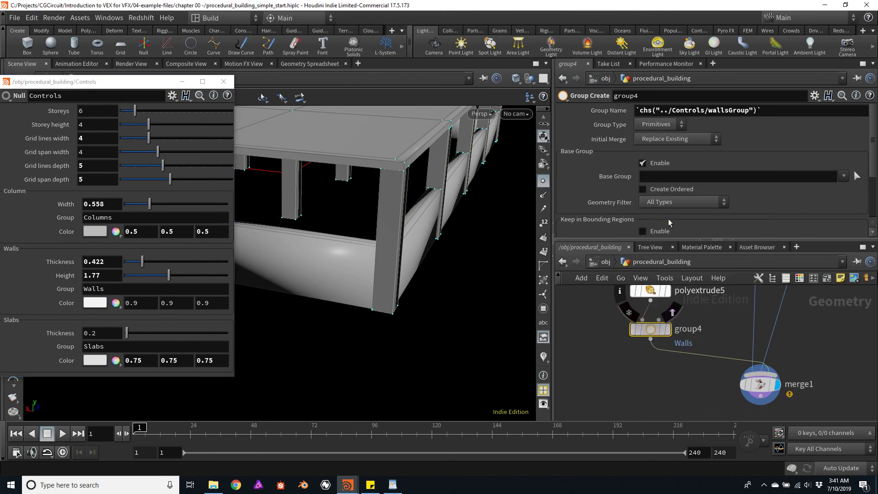
Insert color3 after group4, its Color referencing the Controls walls Color channels
key(Tab)
text(co)
key(Return)
click(662, 384)
drag(663, 384, 650, 367)
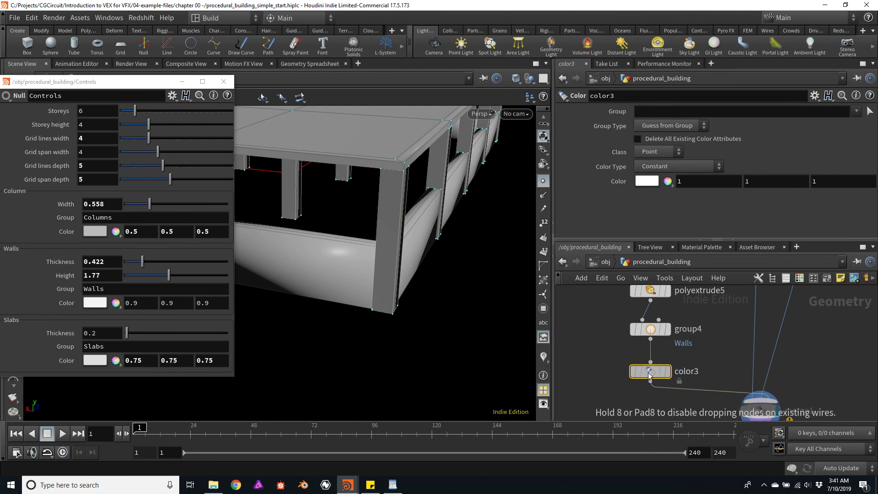
right_click(69, 306)
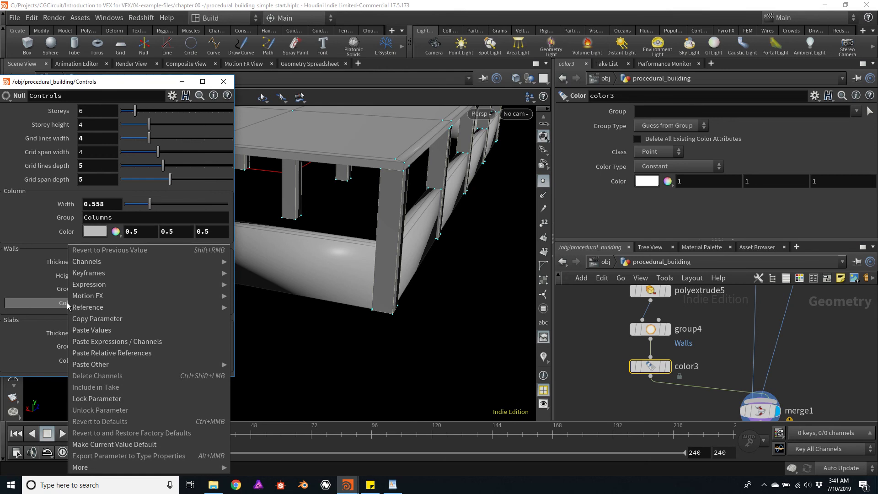
click(96, 322)
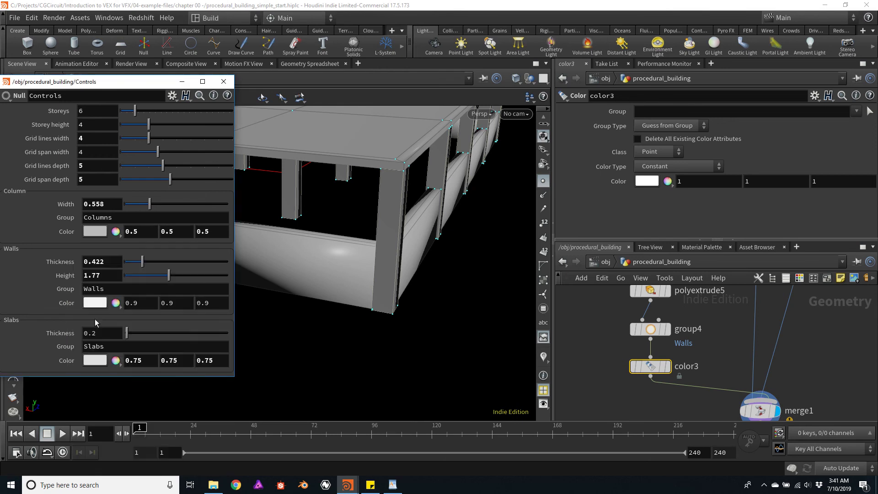
right_click(617, 182)
click(679, 289)
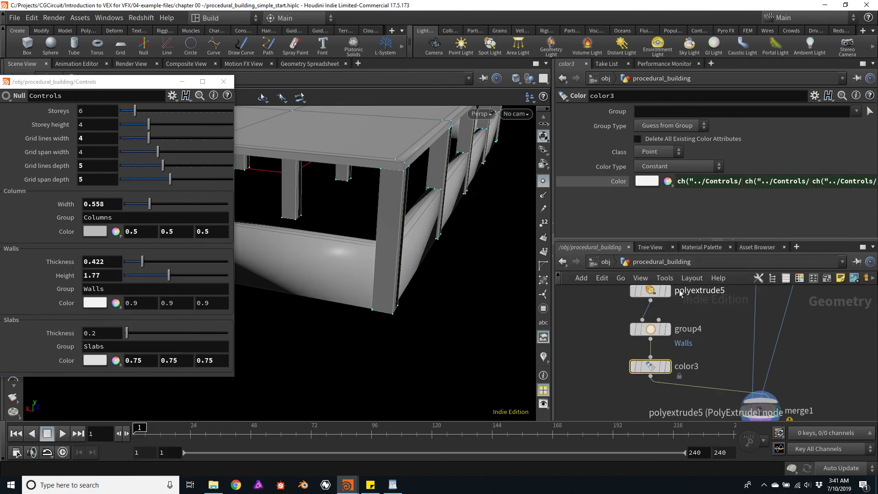
middle_drag(779, 406, 743, 358)
drag(743, 358, 758, 391)
Insert normal3 between color3 and merge1 with a Cusp Angle of 20
key(Tab)
text(null)
key(Return)
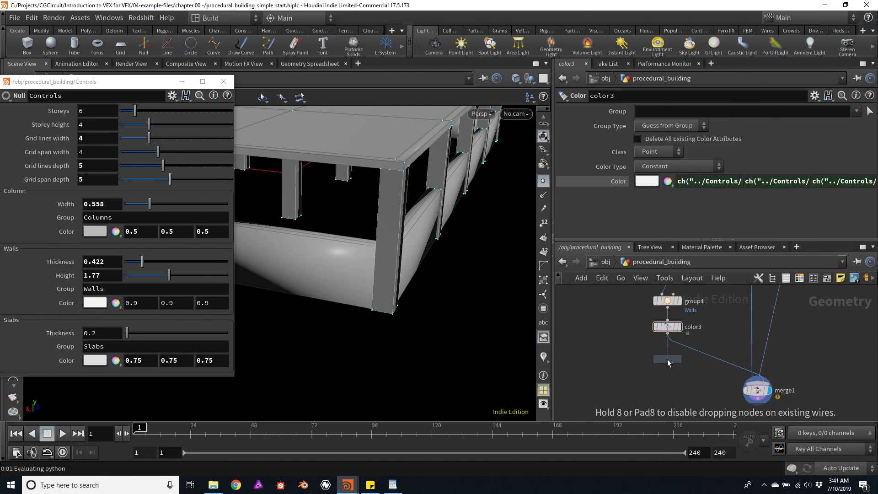
click(668, 362)
mouse_move(667, 362)
mouse_down()
mouse_move(677, 361)
mouse_move(668, 360)
mouse_up()
double_click(657, 191)
text(20)
key(Return)
drag(457, 251, 439, 257)
scroll(439, 258, down, 10)
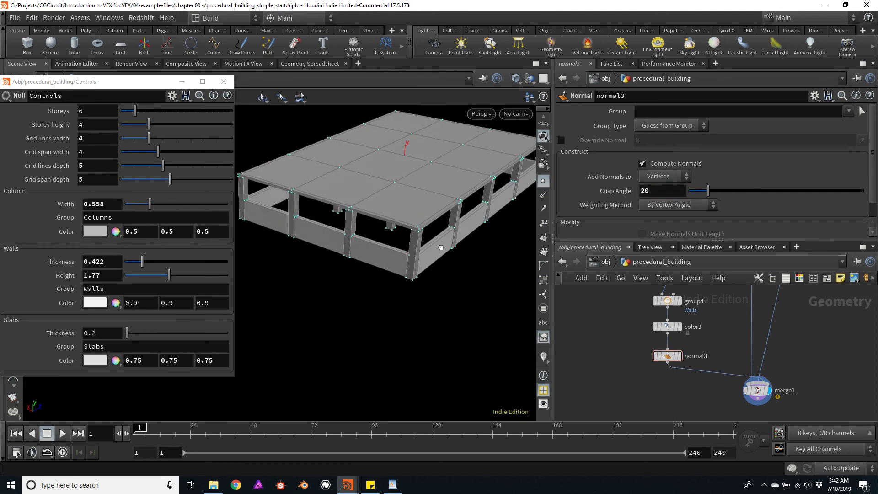